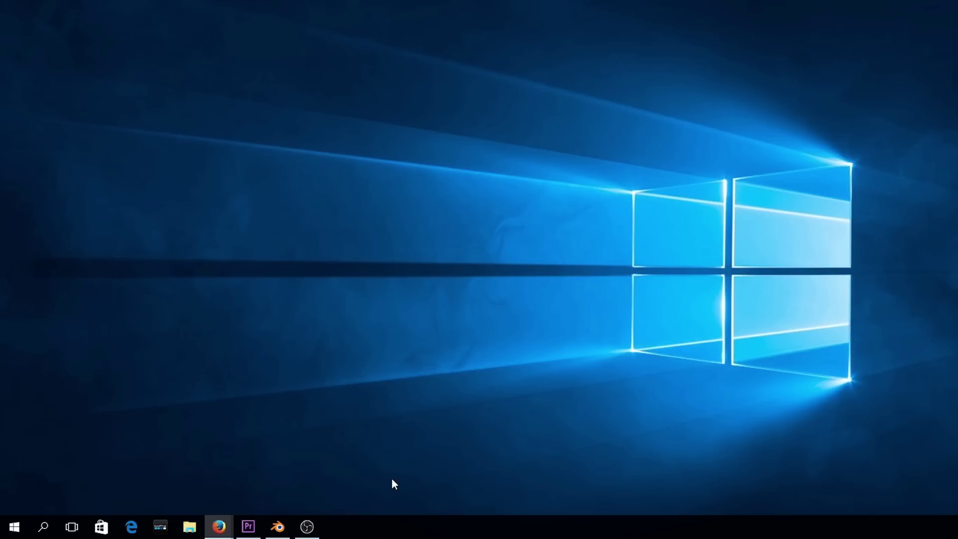
- Look over the Blender home page and the GLFlares2 lens flare page on Blend Swap in Firefox
{"action": "mouse_move", "coordinate": [219, 525]}
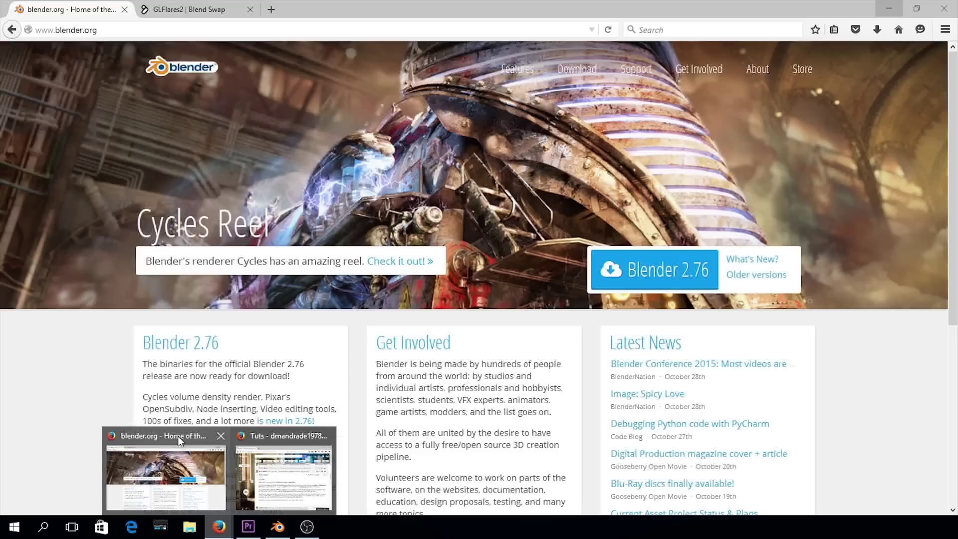
{"action": "left_click", "coordinate": [179, 440]}
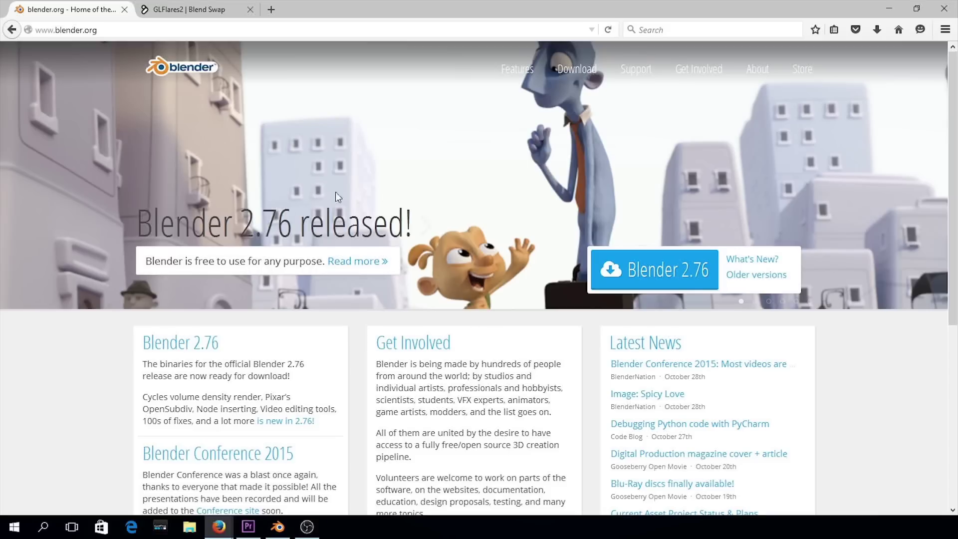
{"action": "left_click", "coordinate": [190, 15]}
{"action": "mouse_move", "coordinate": [455, 246]}
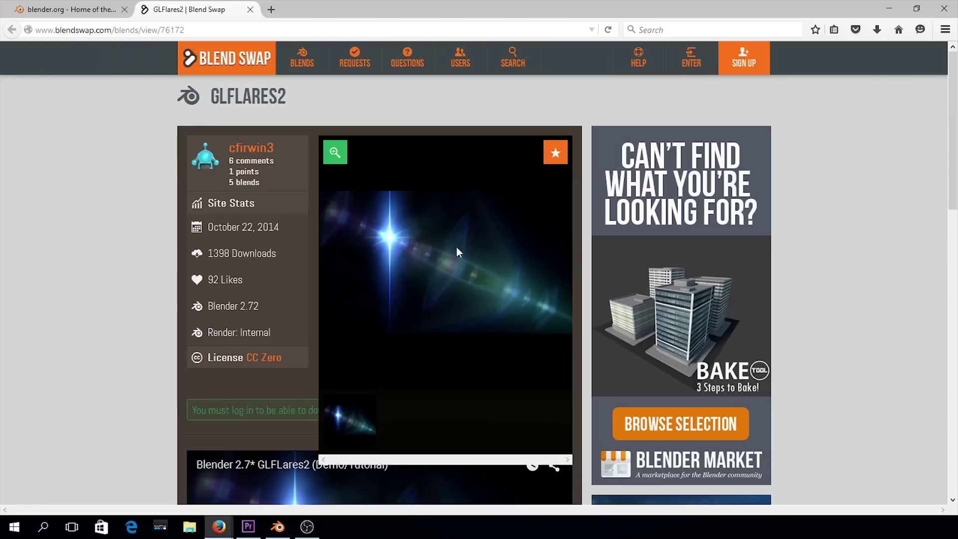
{"action": "scroll", "coordinate": [455, 287], "scroll_direction": "down", "scroll_amount": 4}
{"action": "scroll", "coordinate": [454, 287], "scroll_direction": "up", "scroll_amount": 4}
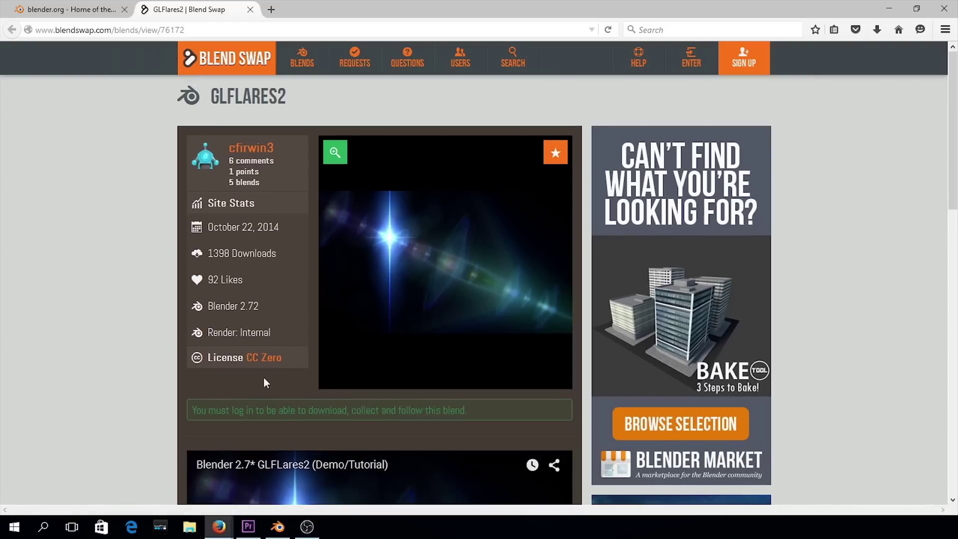
{"action": "mouse_move", "coordinate": [385, 349]}
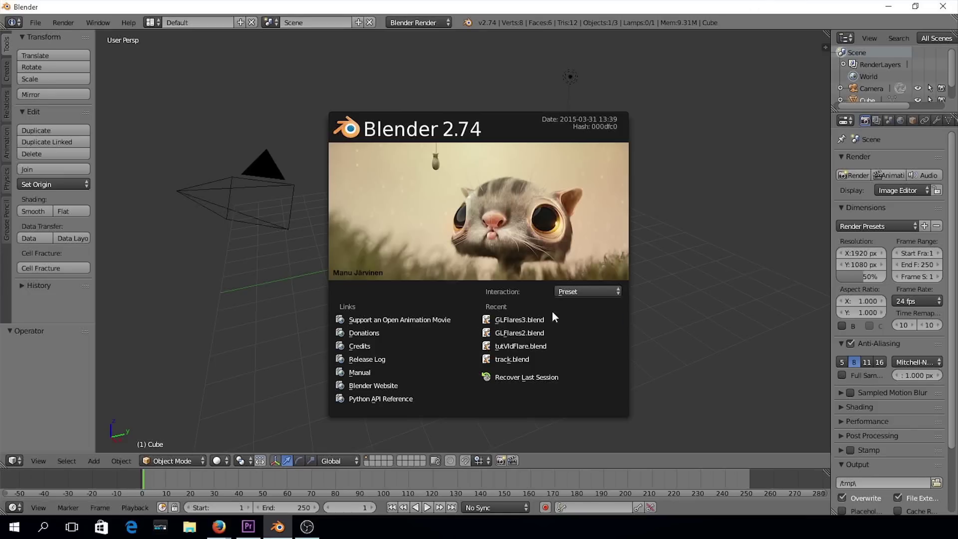
- Open the recent file GLFlares2.blend in Blender and move the BlackHole flare's control about 0.917 in X and -0.141 in Y
{"action": "left_click", "coordinate": [528, 334]}
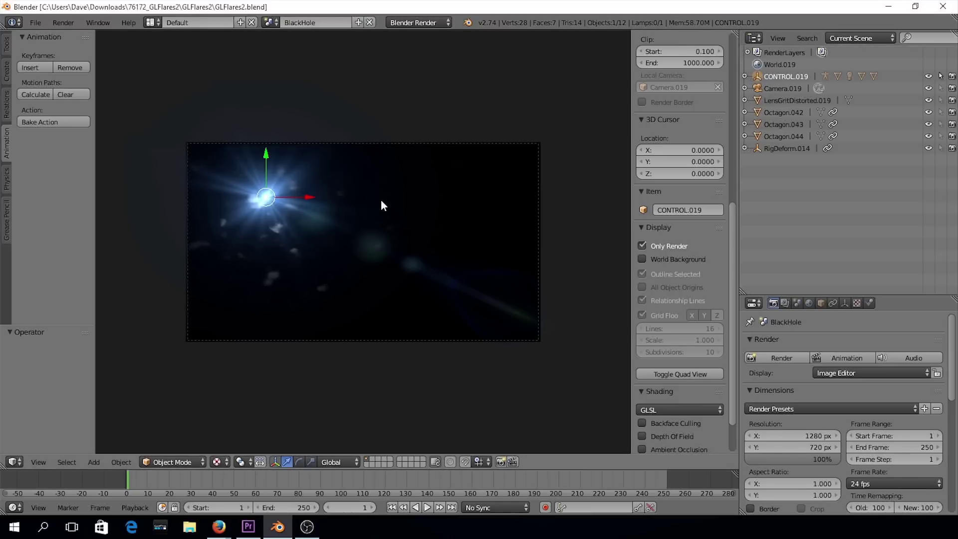
{"action": "left_click", "coordinate": [268, 196]}
{"action": "key", "text": "g"}
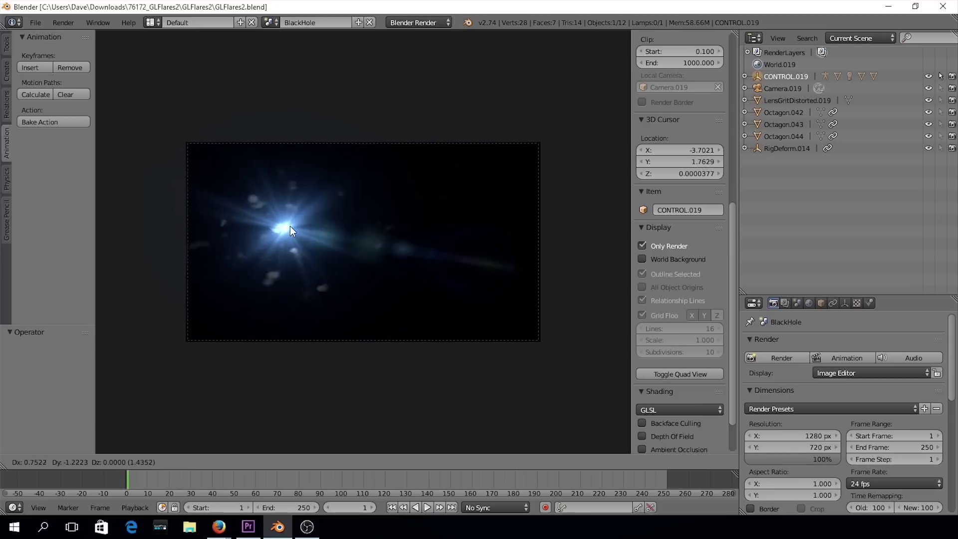
{"action": "left_click", "coordinate": [295, 197]}
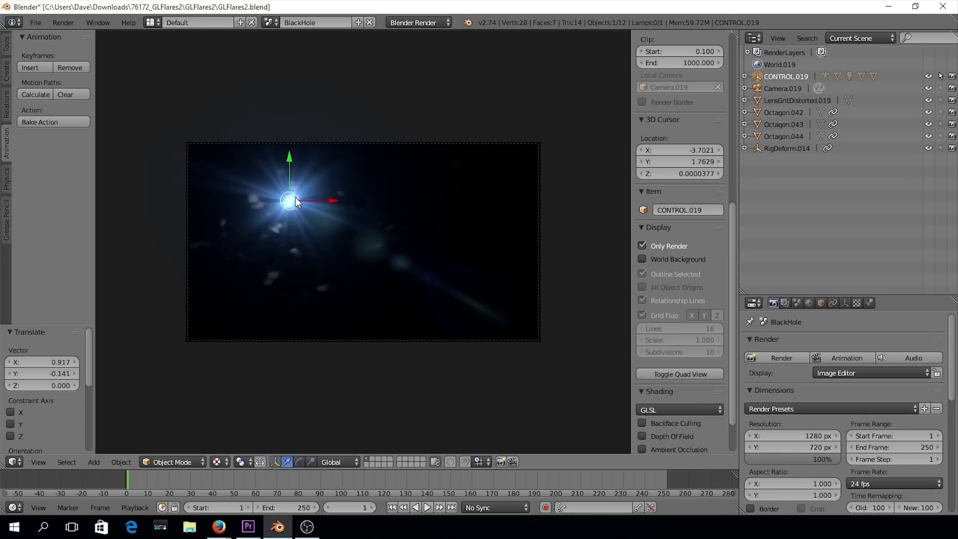
- Switch to the Gemini scene and move its flare control about 5.359 in X and 0.494 in Y
{"action": "left_click", "coordinate": [273, 23]}
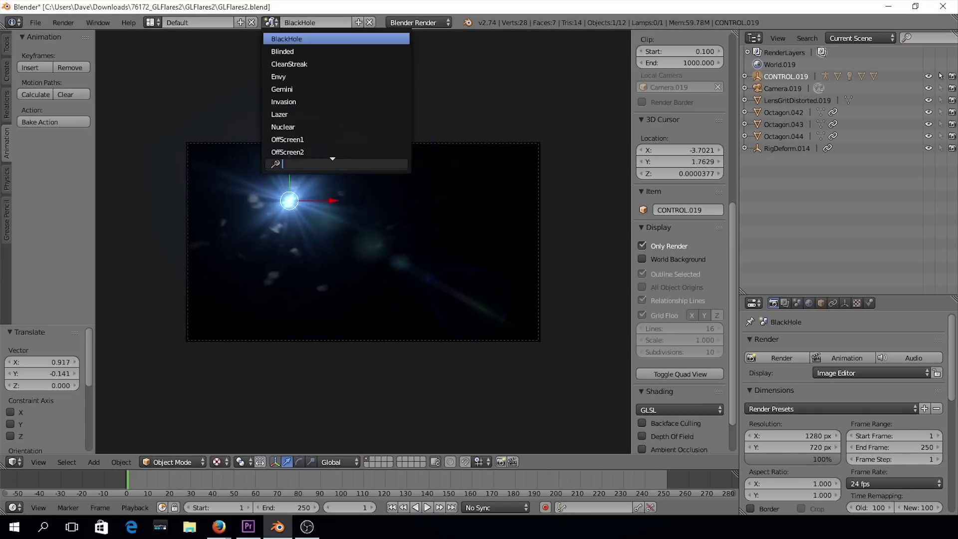
{"action": "left_click", "coordinate": [300, 89]}
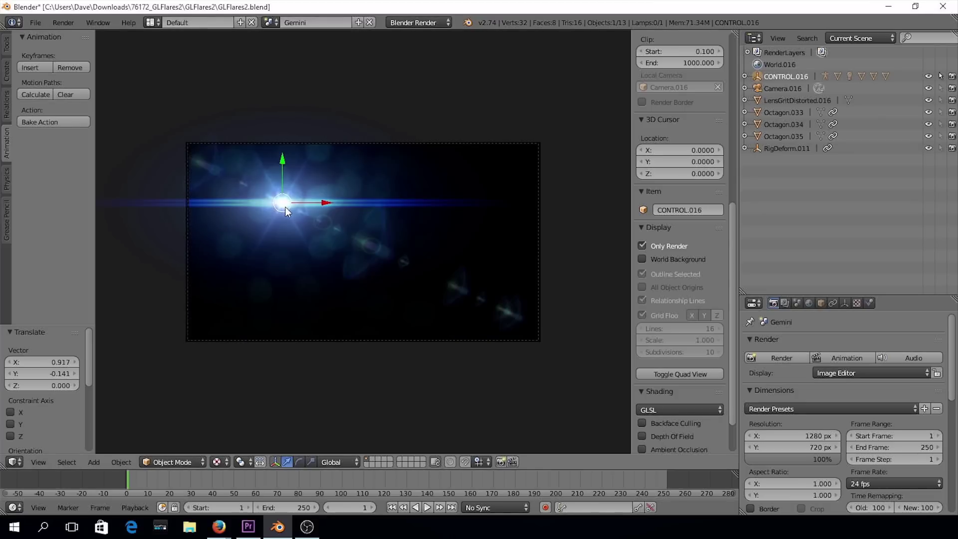
{"action": "left_click", "coordinate": [317, 202]}
{"action": "left_click_drag", "start_coordinate": [286, 202], "coordinate": [424, 190]}
- Switch to the Sphinx scene and move its flare control about 0.987 in X and -1.457 in Y
{"action": "left_click", "coordinate": [270, 22]}
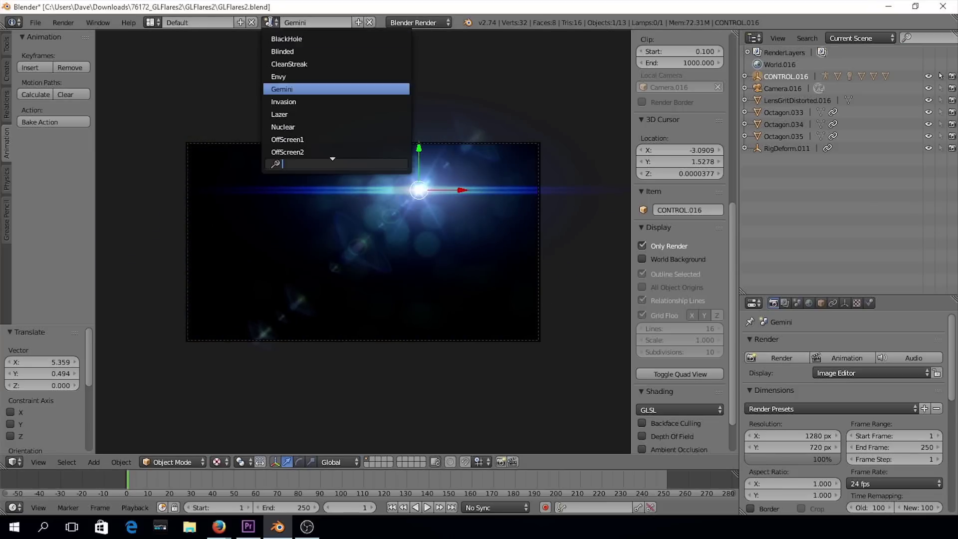
{"action": "scroll", "coordinate": [300, 124], "scroll_direction": "down", "scroll_amount": 5}
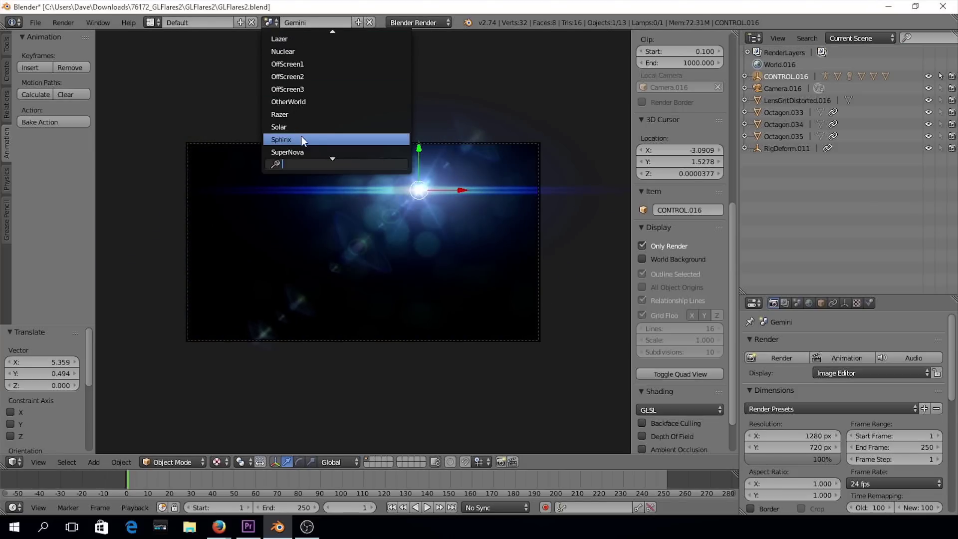
{"action": "left_click", "coordinate": [301, 140]}
{"action": "left_click_drag", "start_coordinate": [275, 186], "coordinate": [296, 223]}
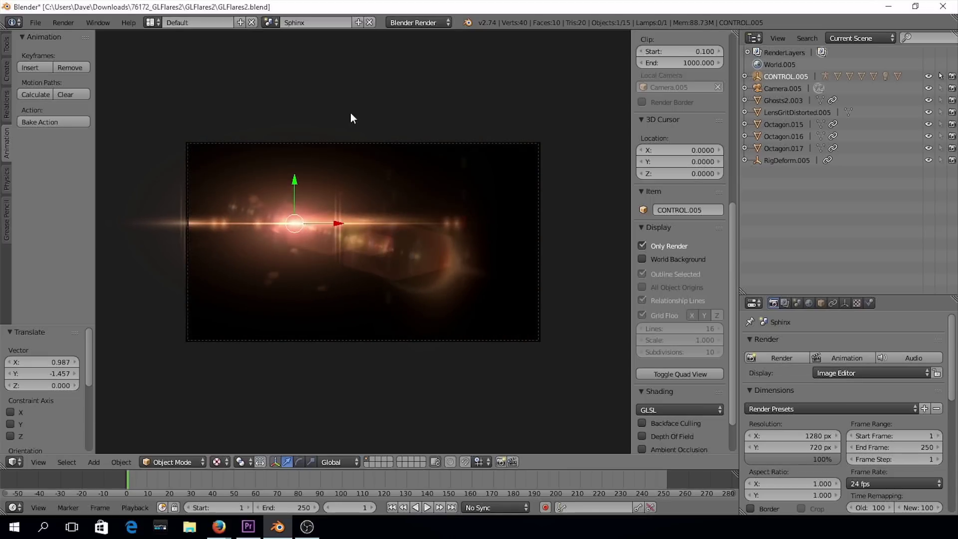
- Switch to the WormHole scene and move its flare control about 4.207 in X and -0.071 in Y
{"action": "left_click", "coordinate": [273, 23]}
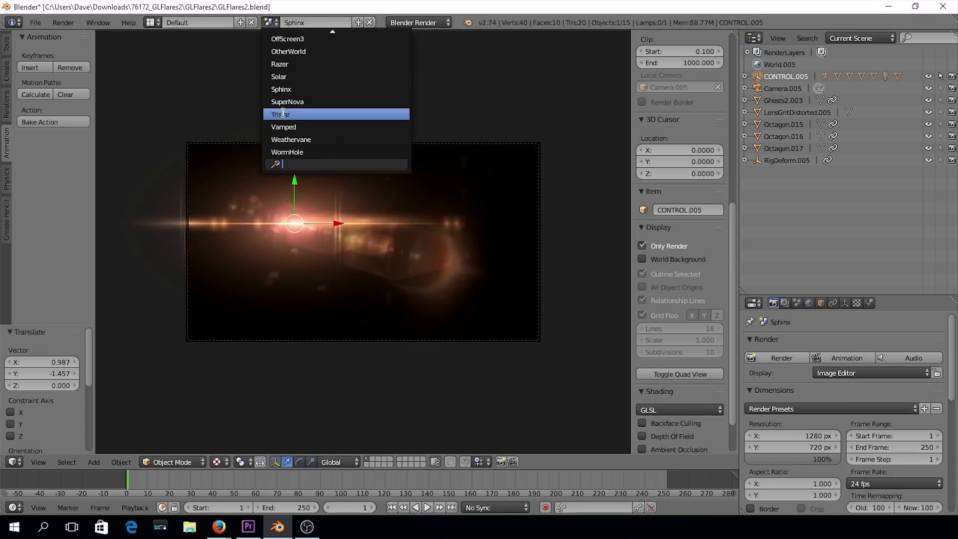
{"action": "left_click", "coordinate": [294, 150]}
{"action": "left_click_drag", "start_coordinate": [273, 187], "coordinate": [379, 189]}
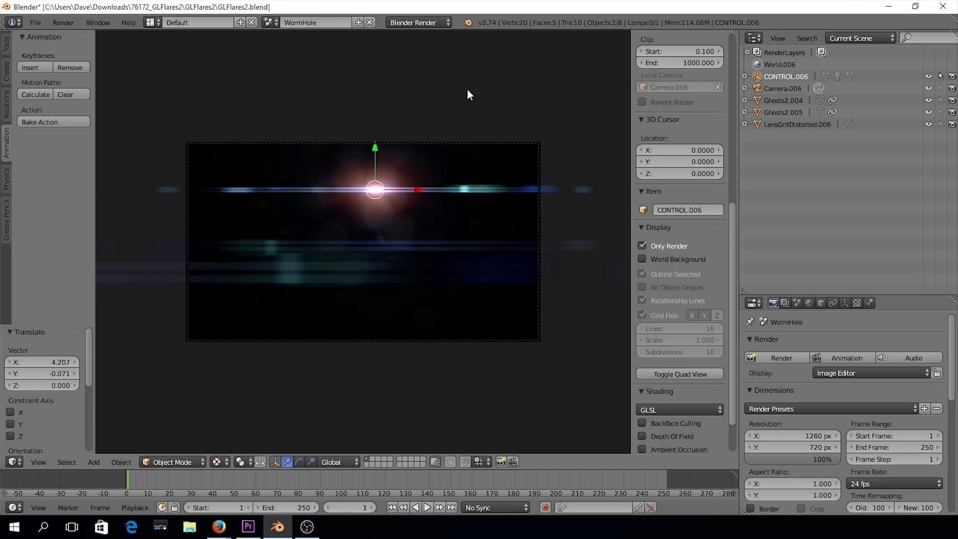
- Switch to the OtherWorld scene and move its flare control about 1.434 in X and -0.353 in Y
{"action": "left_click", "coordinate": [271, 24]}
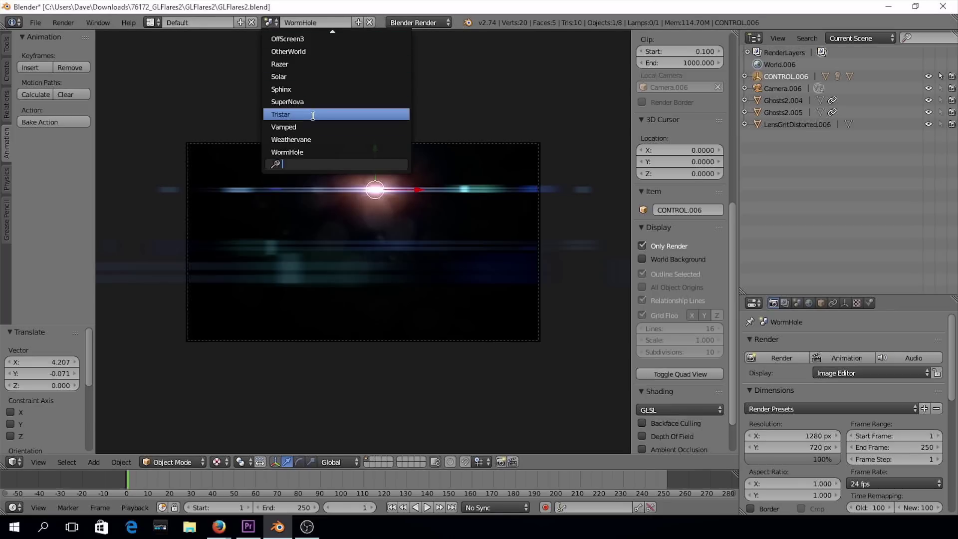
{"action": "scroll", "coordinate": [316, 115], "scroll_direction": "up", "scroll_amount": 16}
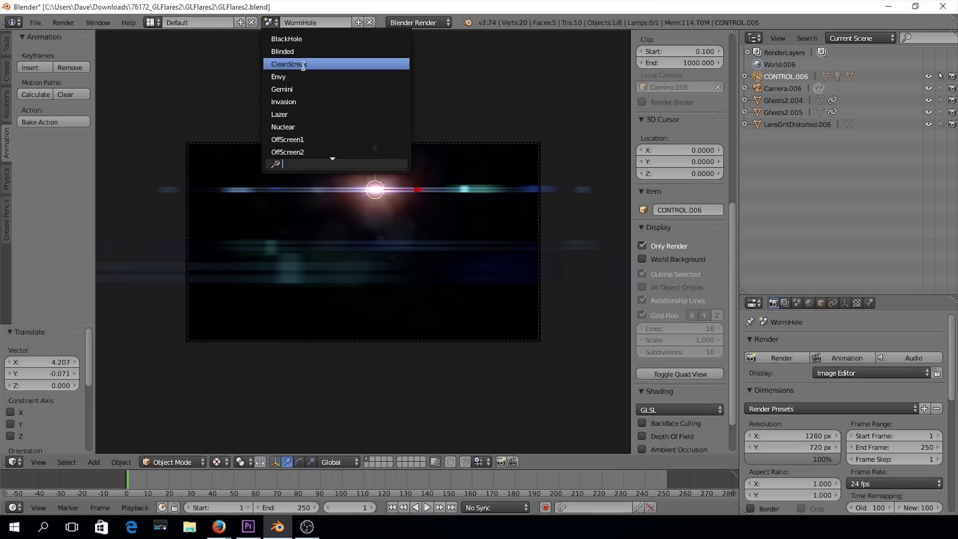
{"action": "left_click", "coordinate": [294, 52]}
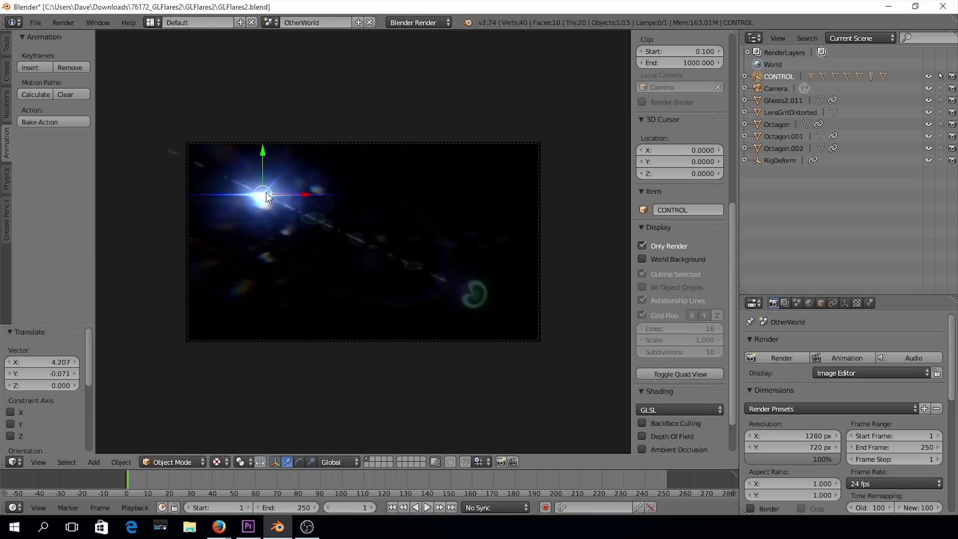
{"action": "left_click_drag", "start_coordinate": [265, 193], "coordinate": [298, 203]}
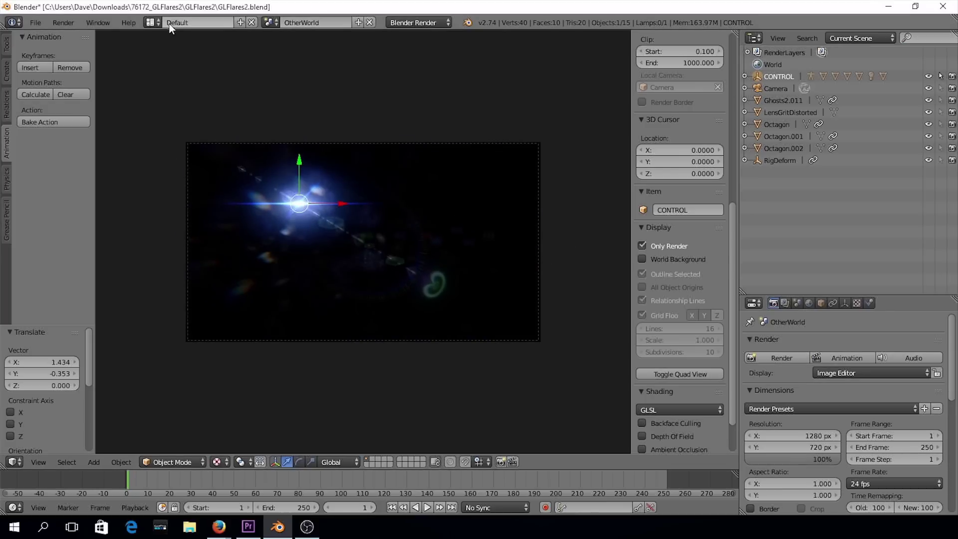
- Change to the Motion Tracking screen layout and load the clip rerendered.mov from the Desktop folder
{"action": "left_click", "coordinate": [150, 22]}
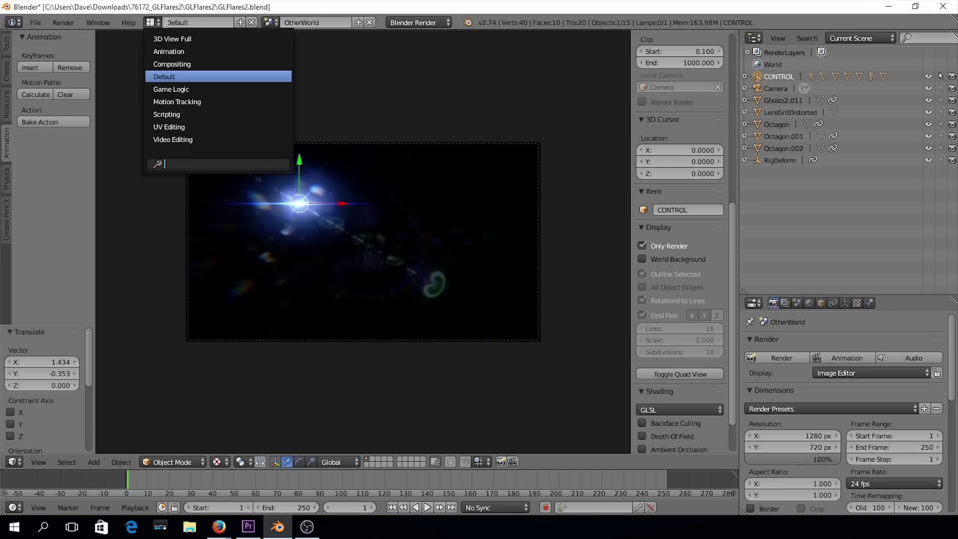
{"action": "left_click", "coordinate": [177, 101]}
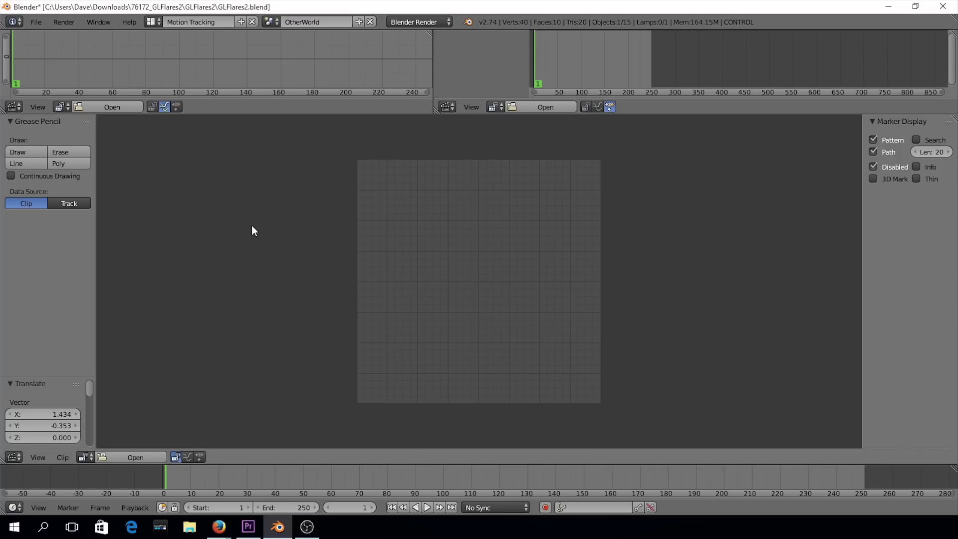
{"action": "left_click", "coordinate": [133, 457]}
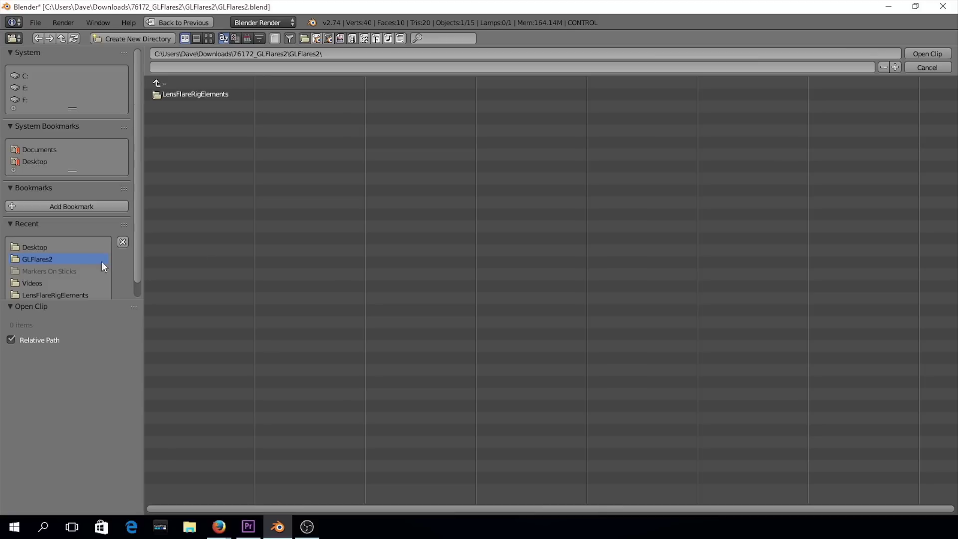
{"action": "left_click", "coordinate": [33, 161]}
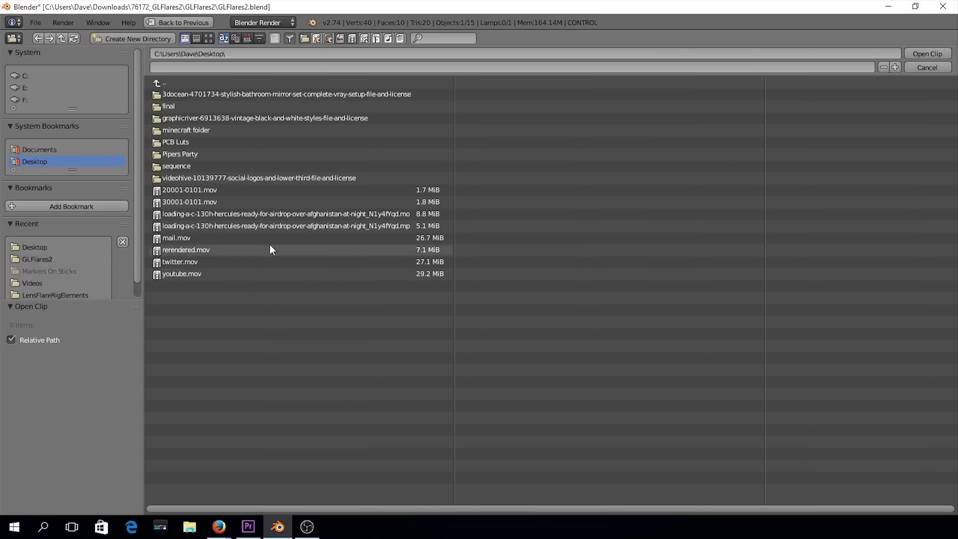
{"action": "double_click", "coordinate": [424, 249]}
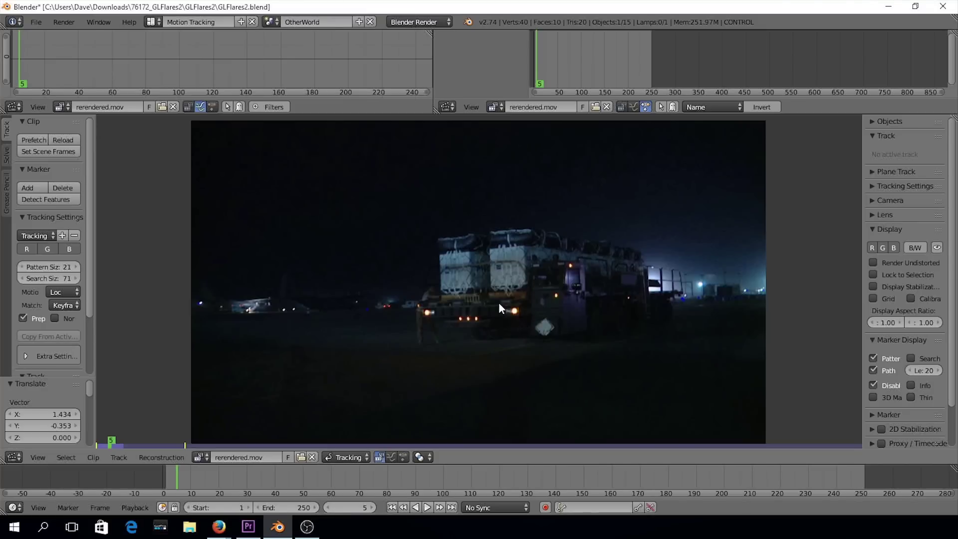
- Set the scene's start frame to 5
{"action": "scroll", "coordinate": [498, 301], "scroll_direction": "up", "scroll_amount": 2}
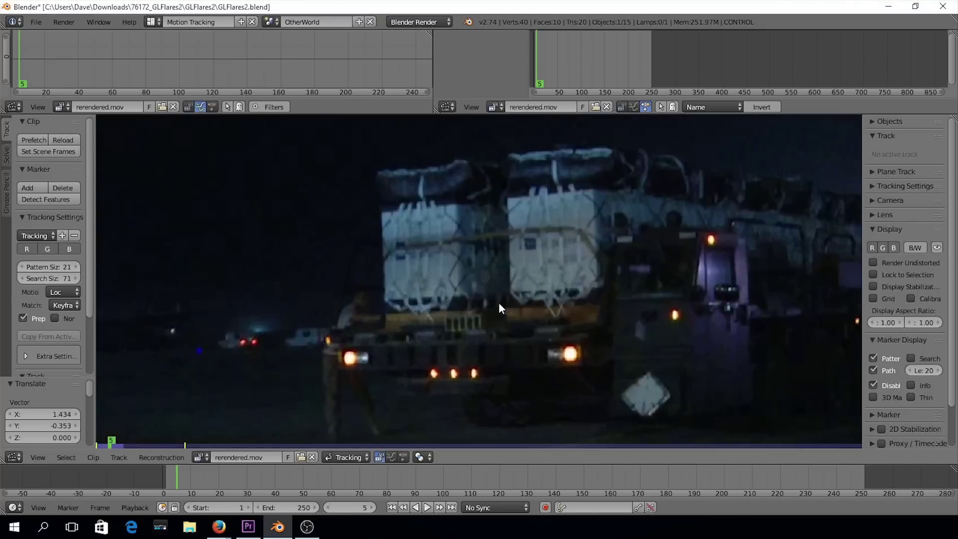
{"action": "scroll", "coordinate": [498, 302], "scroll_direction": "down", "scroll_amount": 3}
{"action": "scroll", "coordinate": [500, 307], "scroll_direction": "up", "scroll_amount": 3}
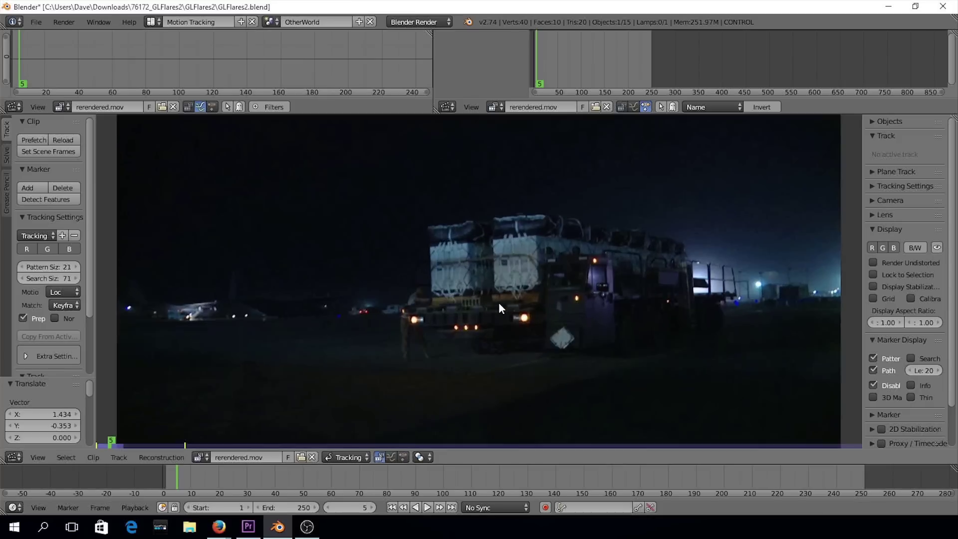
{"action": "scroll", "coordinate": [500, 308], "scroll_direction": "down", "scroll_amount": 1}
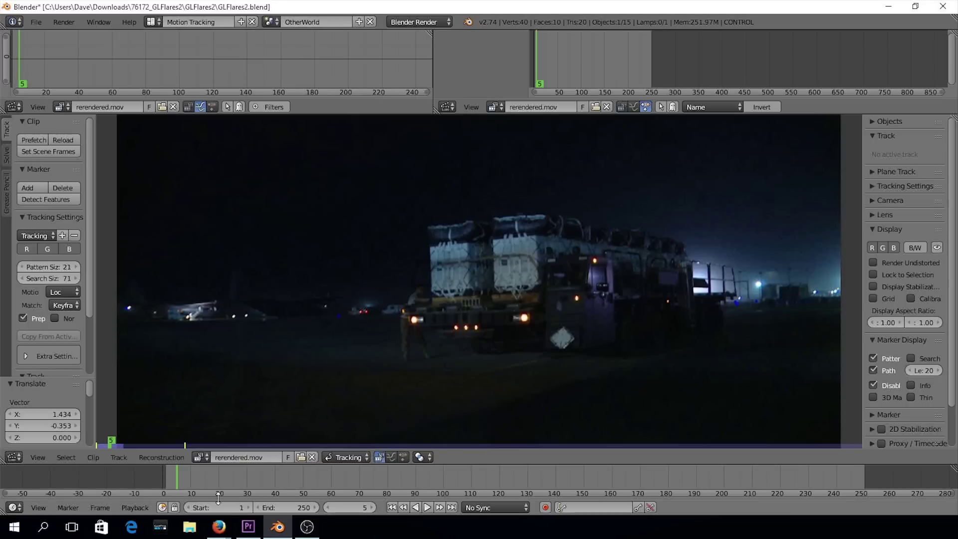
{"action": "left_click", "coordinate": [241, 508]}
{"action": "type", "text": "5"}
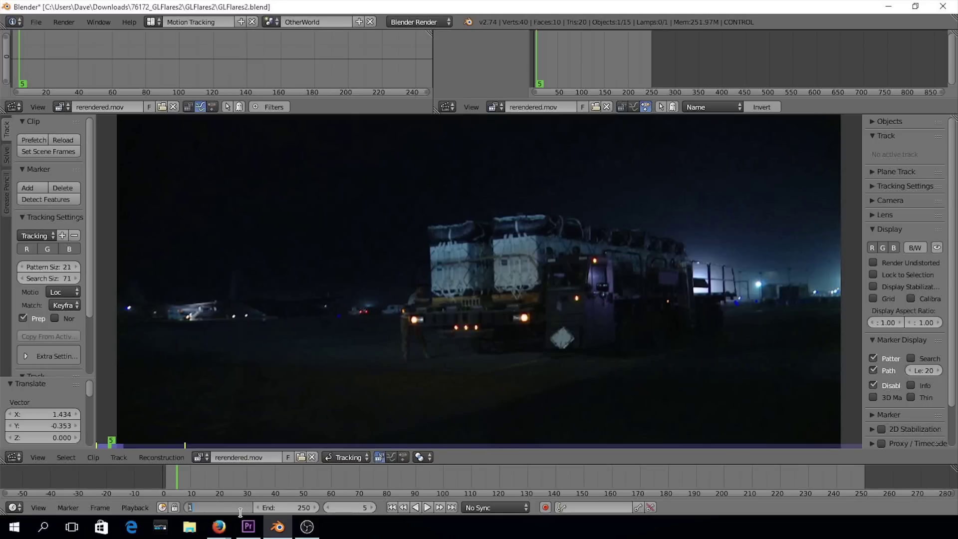
{"action": "key", "text": "Return"}
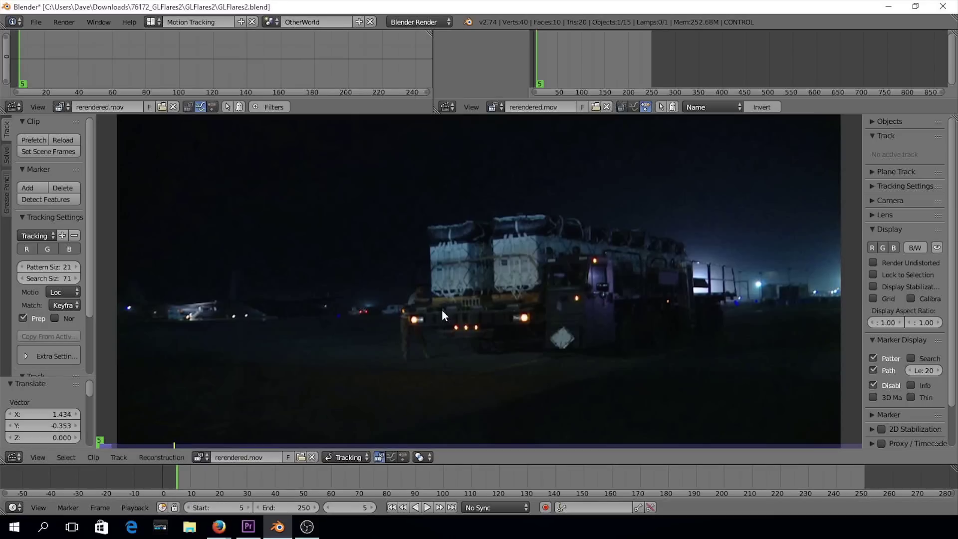
- Scrub the clip to frame 105 and set the scene's end frame to 105
{"action": "left_click_drag", "start_coordinate": [176, 475], "coordinate": [457, 475]}
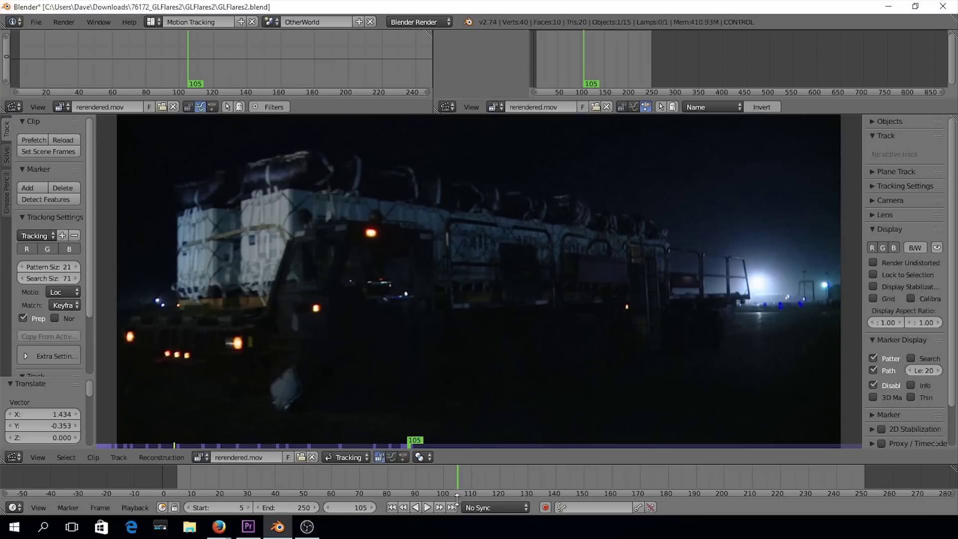
{"action": "left_click", "coordinate": [290, 508]}
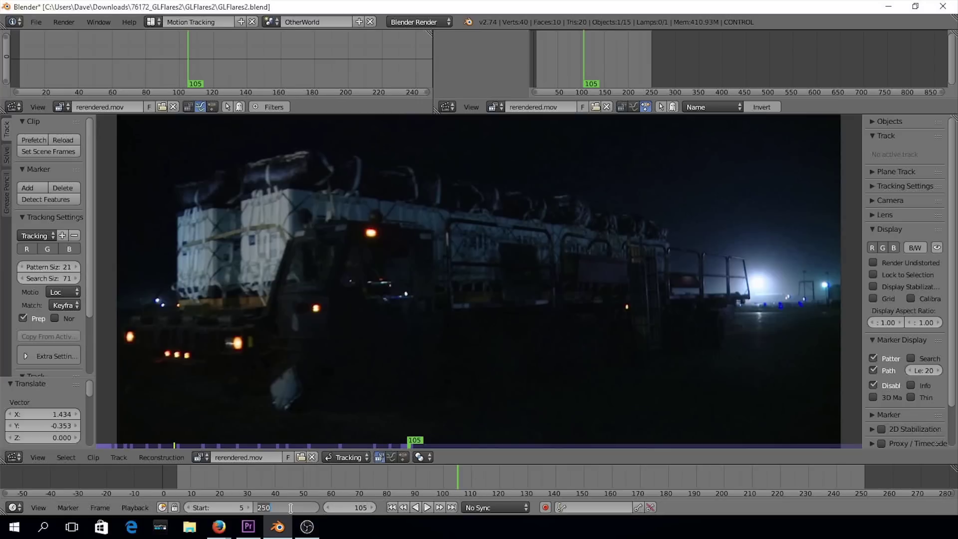
{"action": "type", "text": "105"}
{"action": "key", "text": "Return"}
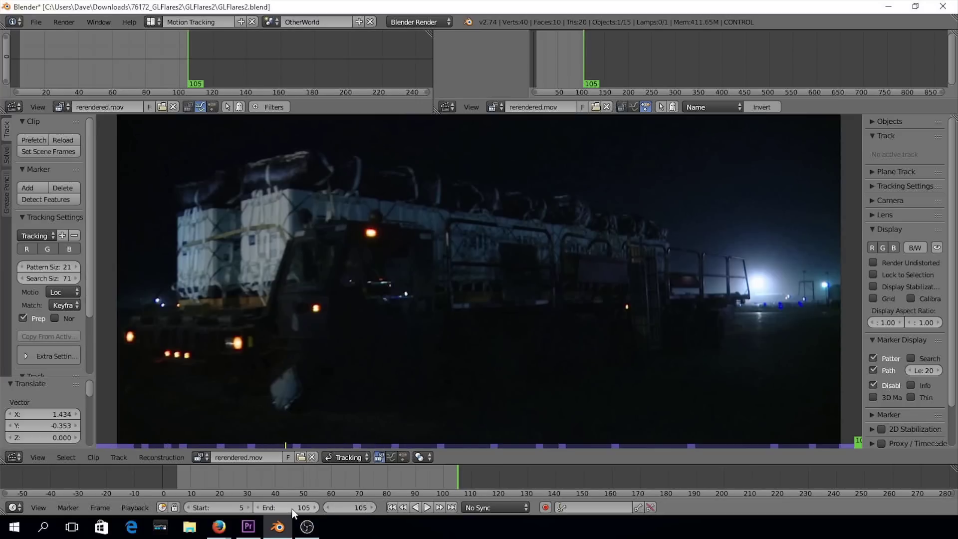
- Return the clip to frame 5 and add a tracking marker on the truck's headlight nearest the cab
{"action": "left_click", "coordinate": [423, 481]}
{"action": "mouse_move", "coordinate": [334, 478]}
{"action": "left_mouse_down"}
{"action": "mouse_move", "coordinate": [193, 470]}
{"action": "mouse_move", "coordinate": [341, 473]}
{"action": "left_mouse_up"}
{"action": "left_click_drag", "start_coordinate": [225, 474], "coordinate": [175, 493]}
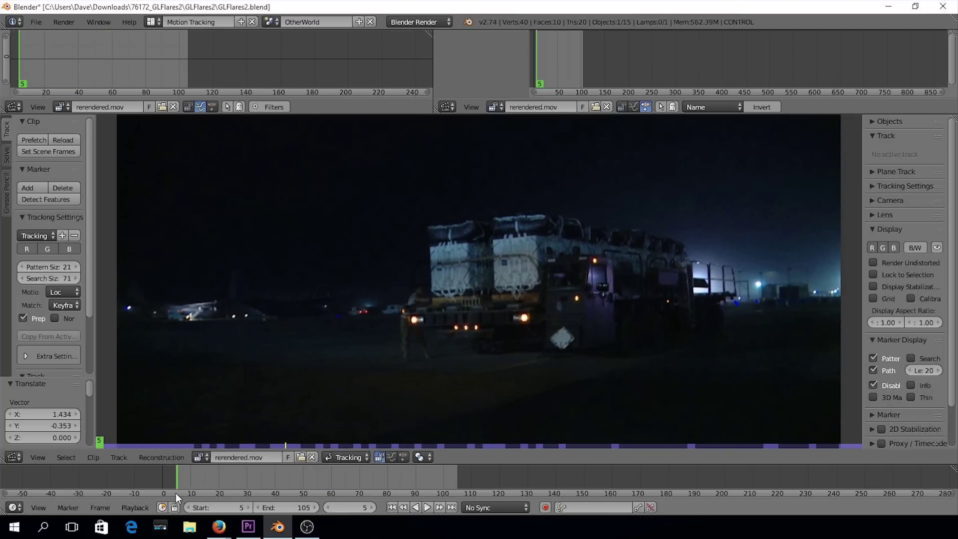
{"action": "left_click", "coordinate": [28, 188]}
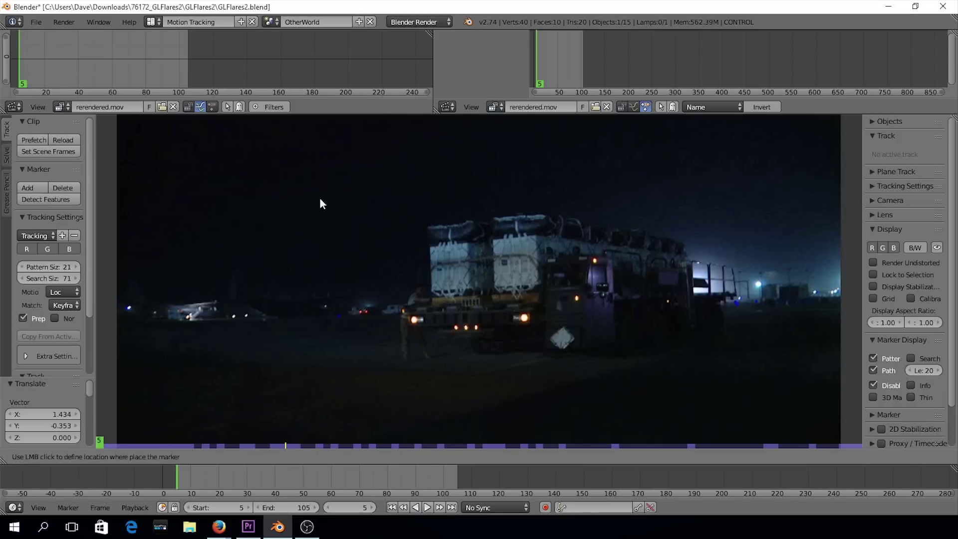
{"action": "left_click", "coordinate": [524, 318]}
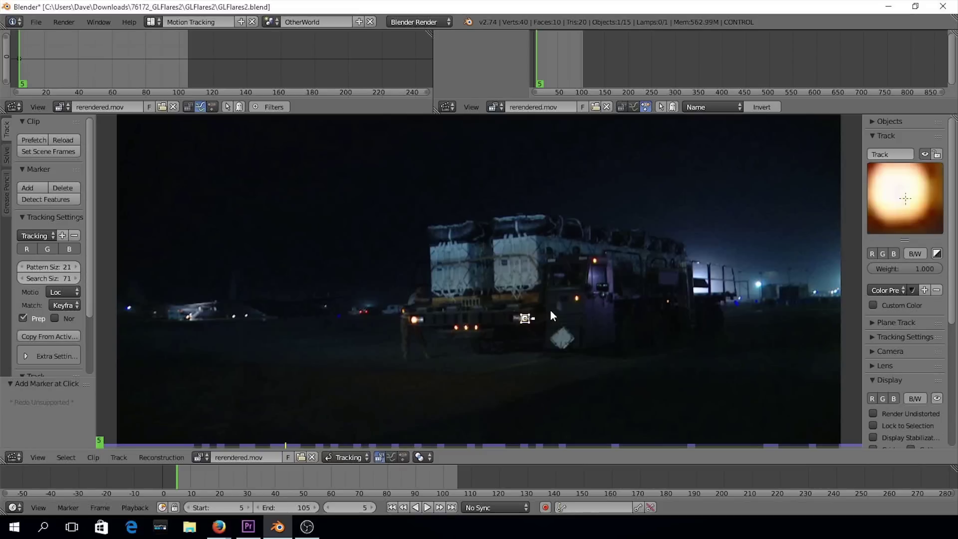
- Enlarge the headlight tracking marker by a factor of about 1.31 and centre it on the light
{"action": "key", "text": "s"}
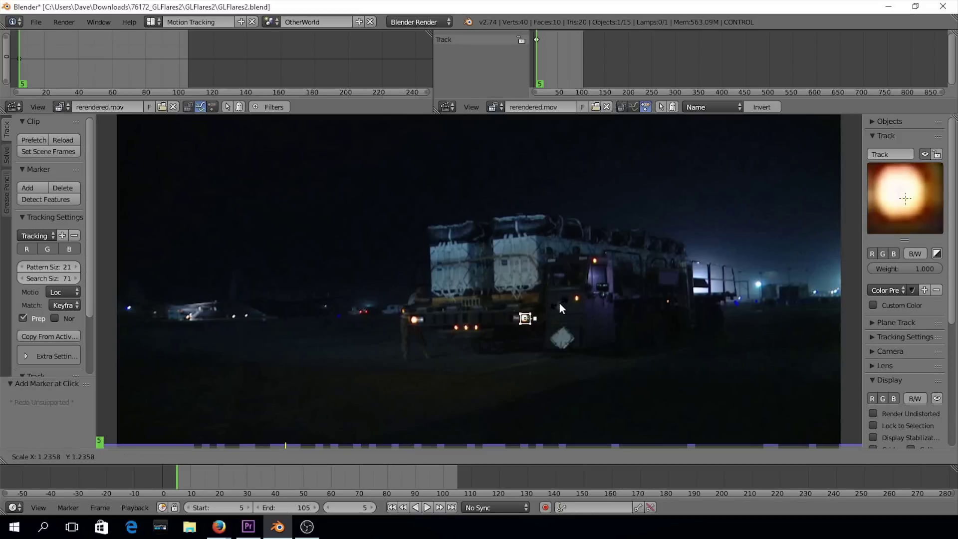
{"action": "left_click", "coordinate": [556, 311]}
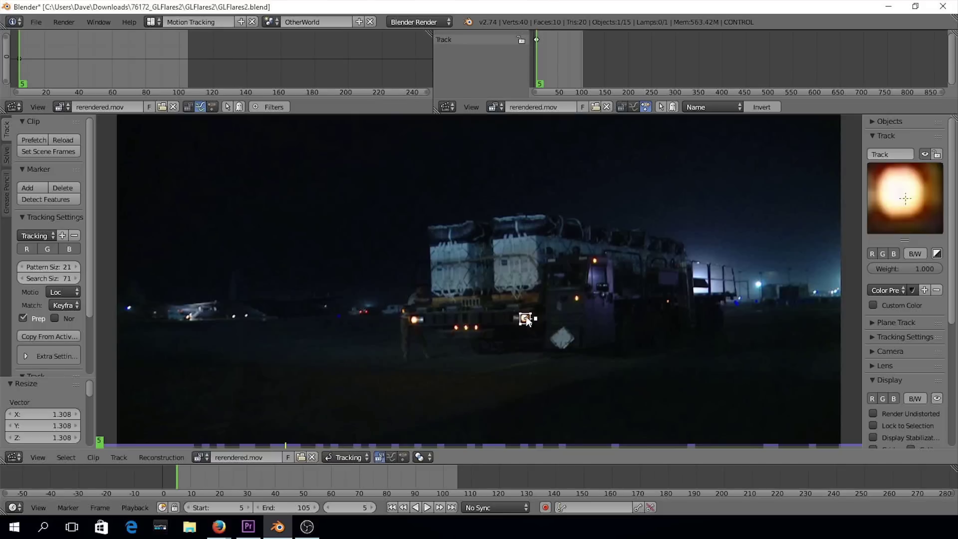
{"action": "key", "text": "g"}
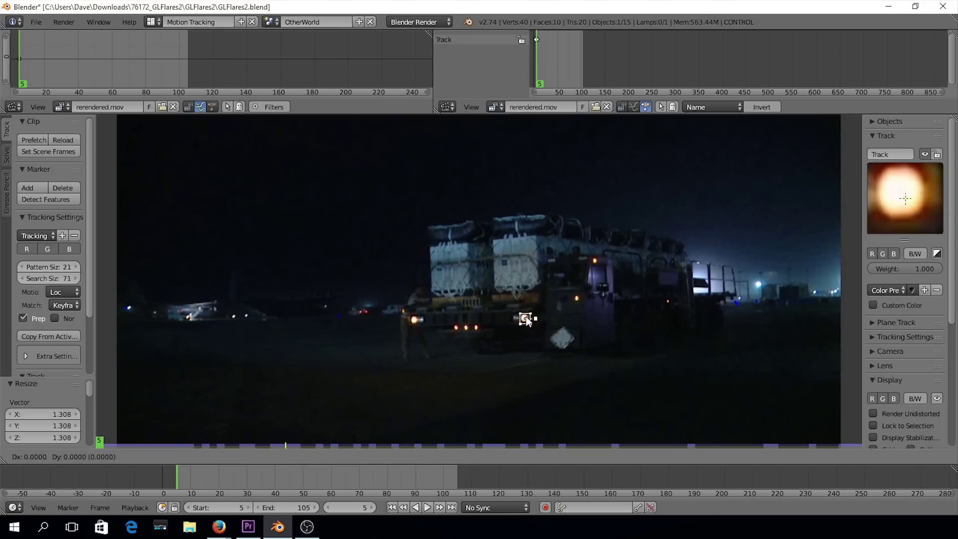
{"action": "left_click", "coordinate": [525, 319]}
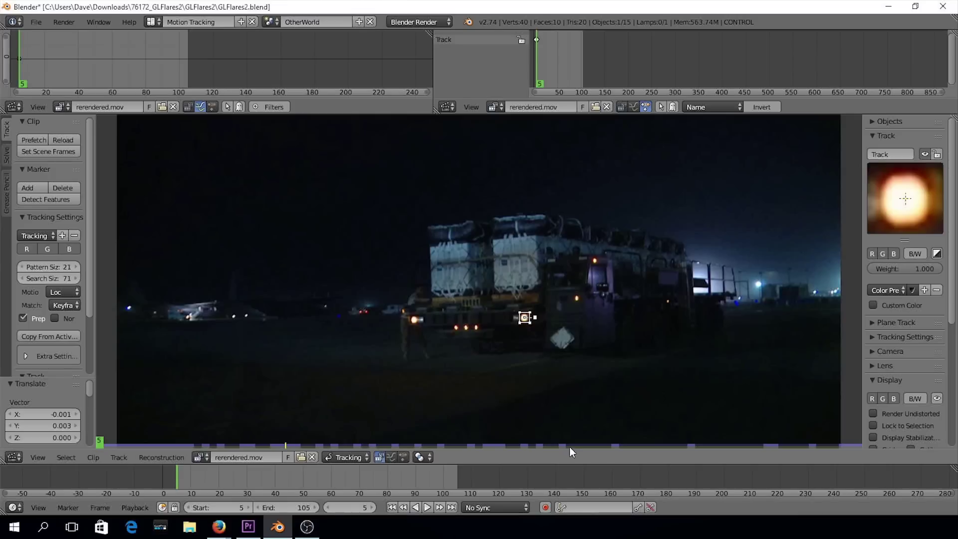
- Track the headlight marker forward through frame 105, recentring it on the light at frame 58
{"action": "scroll", "coordinate": [91, 268], "scroll_direction": "down", "scroll_amount": 3}
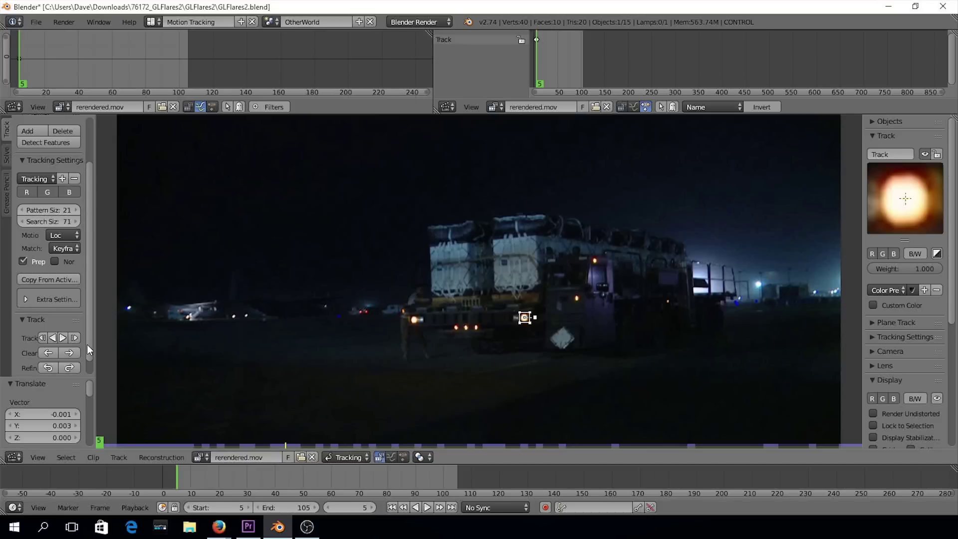
{"action": "scroll", "coordinate": [89, 355], "scroll_direction": "down", "scroll_amount": 1}
{"action": "left_click", "coordinate": [62, 325]}
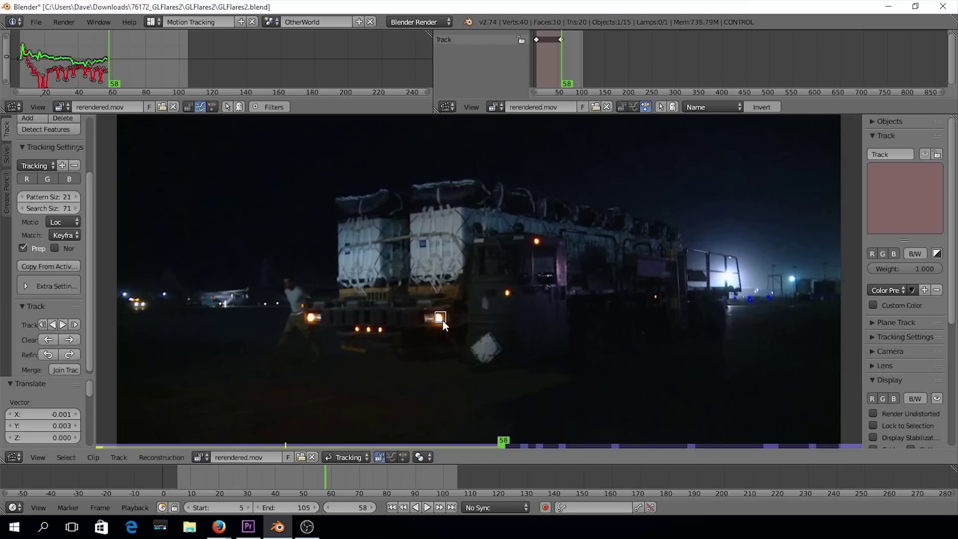
{"action": "left_click_drag", "start_coordinate": [439, 317], "coordinate": [439, 319]}
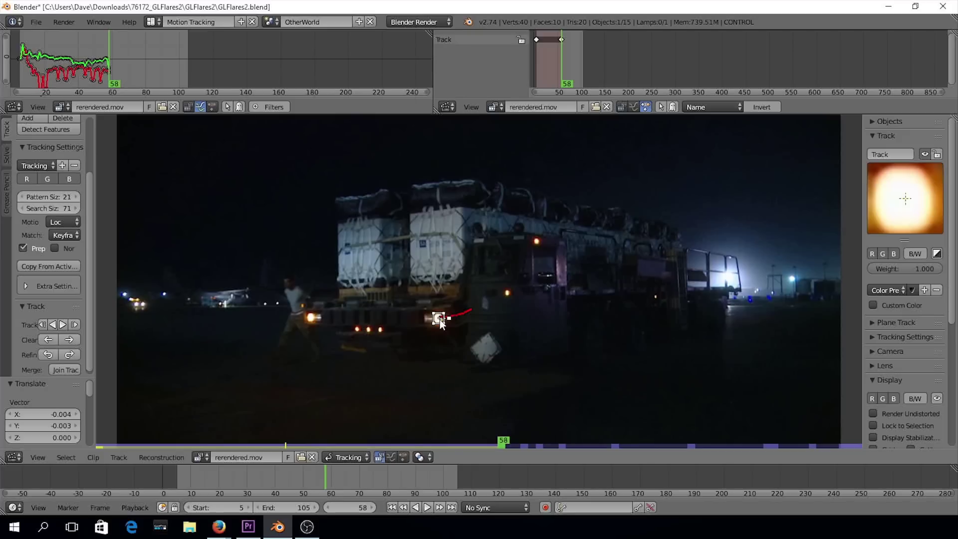
{"action": "left_click", "coordinate": [62, 324]}
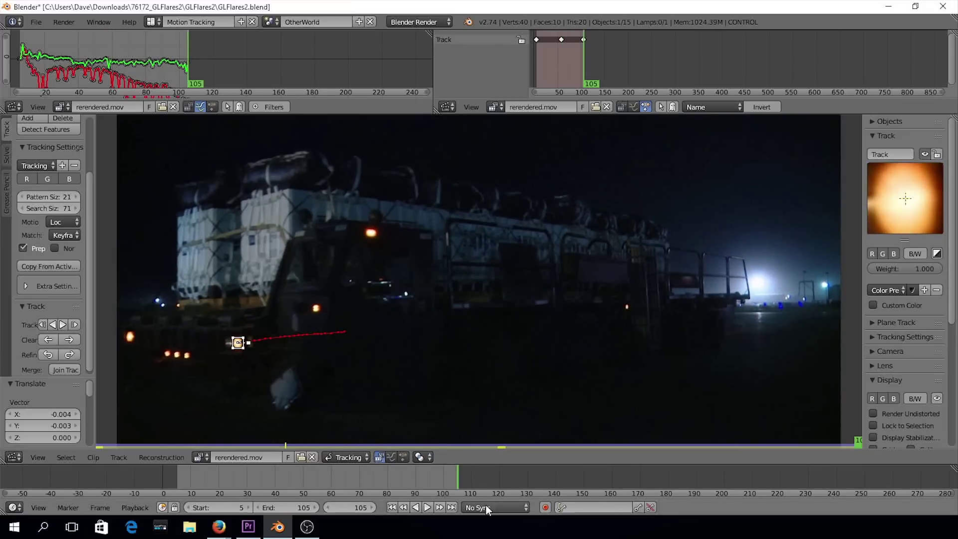
- Check the track by scrubbing the clip back to frame 20, and link an empty to the headlight track
{"action": "left_click", "coordinate": [452, 475]}
{"action": "mouse_move", "coordinate": [451, 475]}
{"action": "left_mouse_down"}
{"action": "mouse_move", "coordinate": [183, 474]}
{"action": "mouse_move", "coordinate": [443, 475]}
{"action": "mouse_move", "coordinate": [361, 474]}
{"action": "left_mouse_up"}
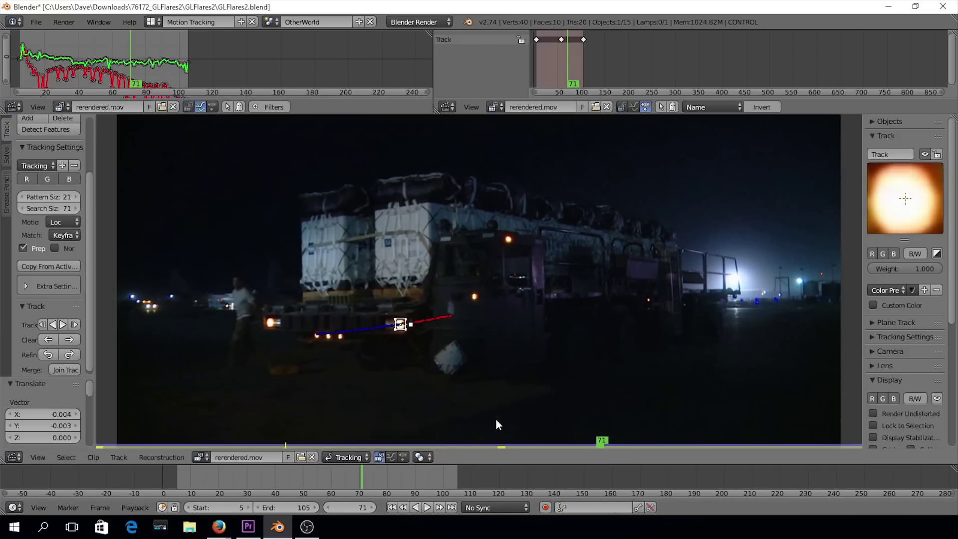
{"action": "key", "text": "Left"}
{"action": "key", "text": "Left"}
{"action": "mouse_move", "coordinate": [356, 476]}
{"action": "left_mouse_down"}
{"action": "mouse_move", "coordinate": [430, 480]}
{"action": "mouse_move", "coordinate": [220, 479]}
{"action": "left_mouse_up"}
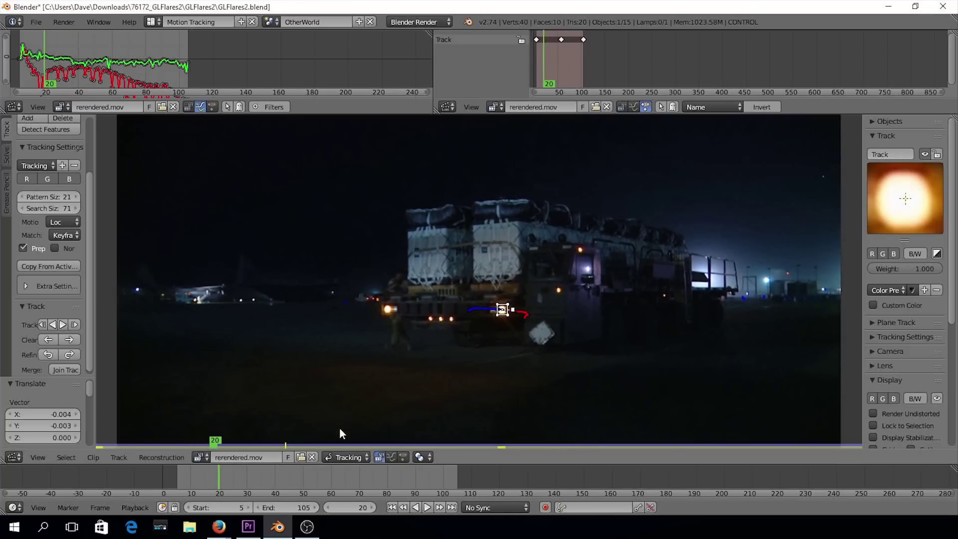
{"action": "left_click", "coordinate": [145, 454]}
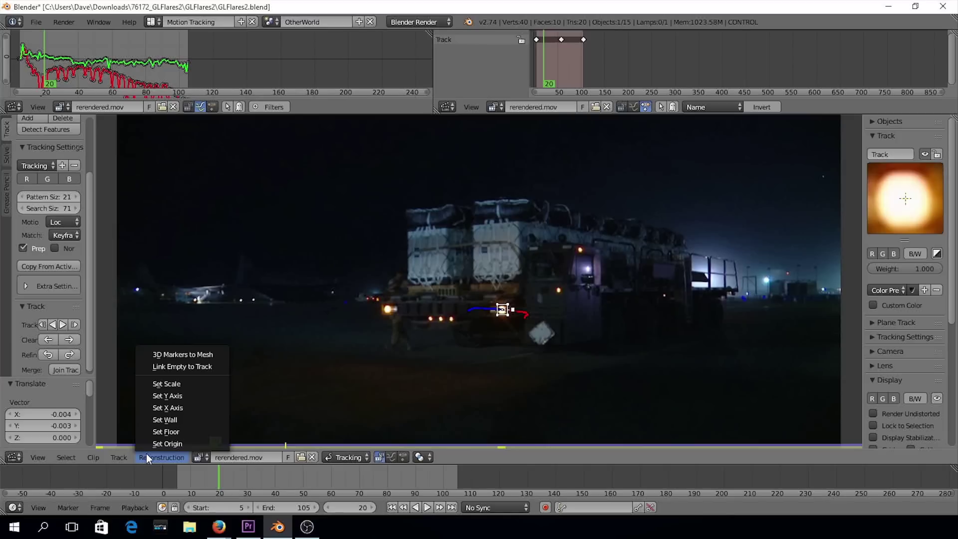
{"action": "left_click", "coordinate": [196, 366]}
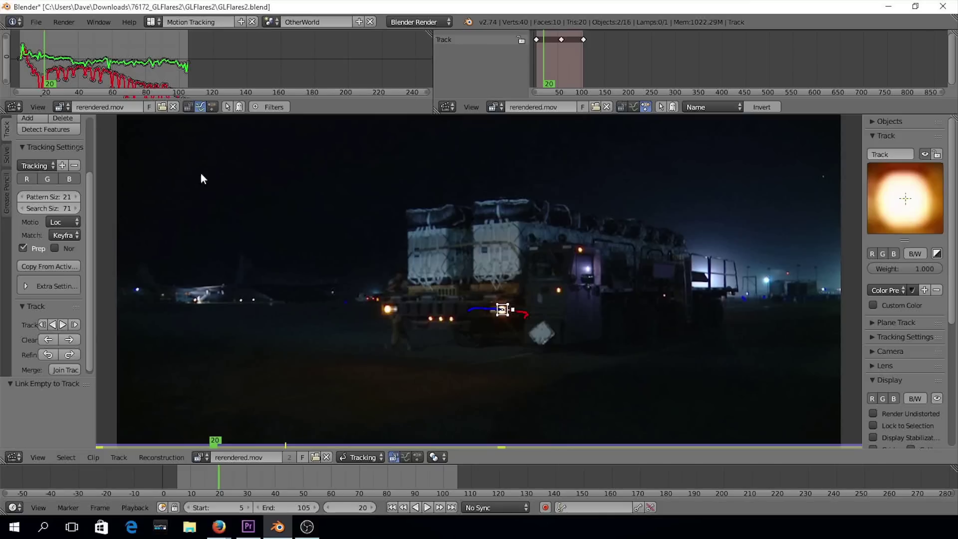
- Add a second marker on the truck's other headlight at frame 20, scaled about 1.41 times and centred on the light
{"action": "left_click_drag", "start_coordinate": [92, 184], "coordinate": [93, 126]}
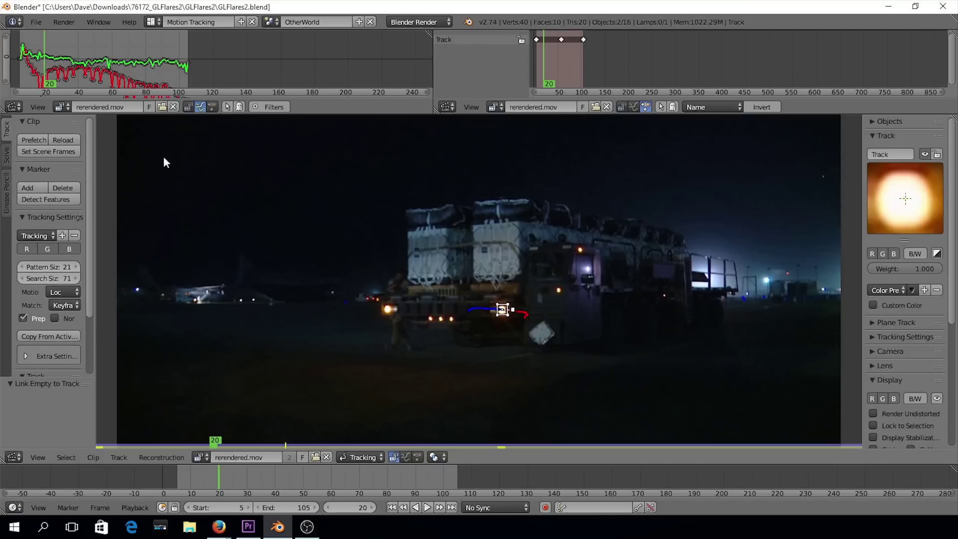
{"action": "left_click", "coordinate": [32, 188]}
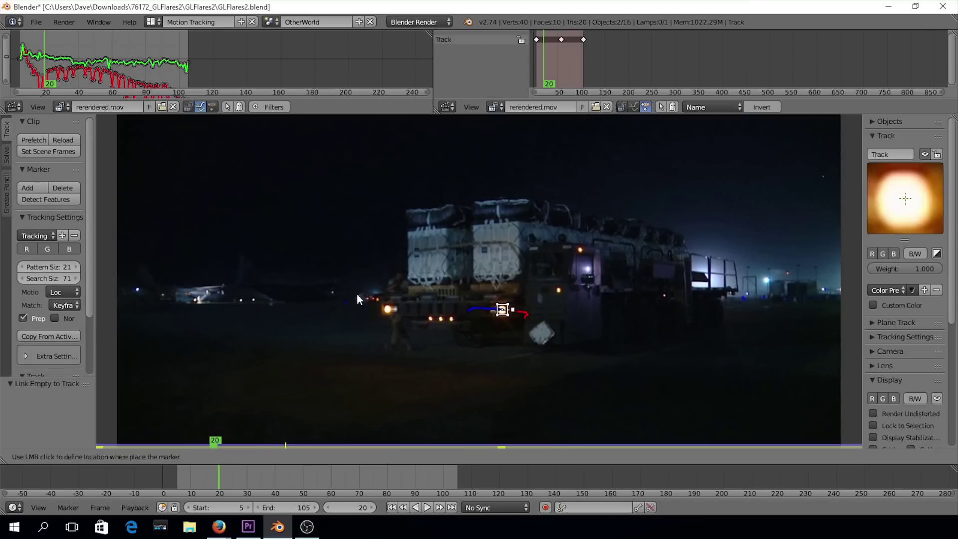
{"action": "left_click", "coordinate": [388, 311]}
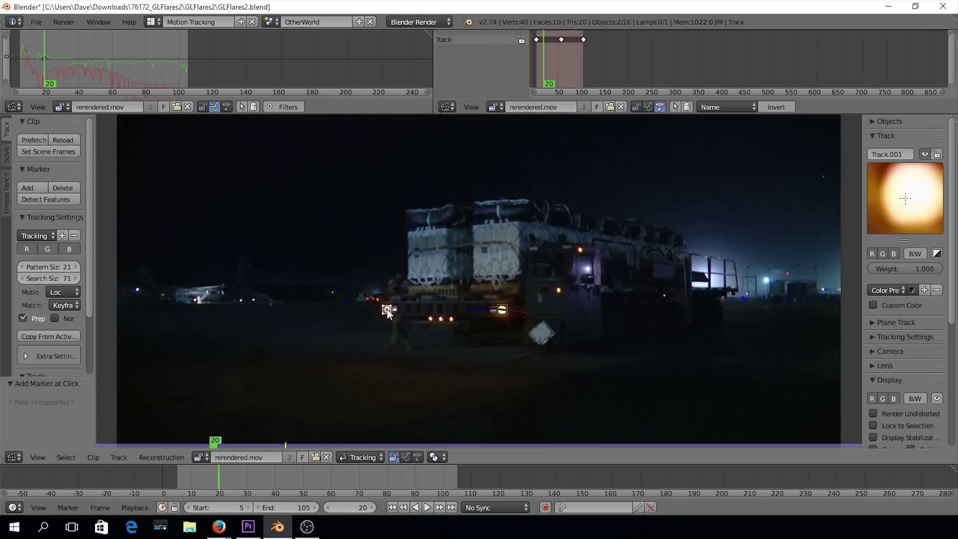
{"action": "key", "text": "s"}
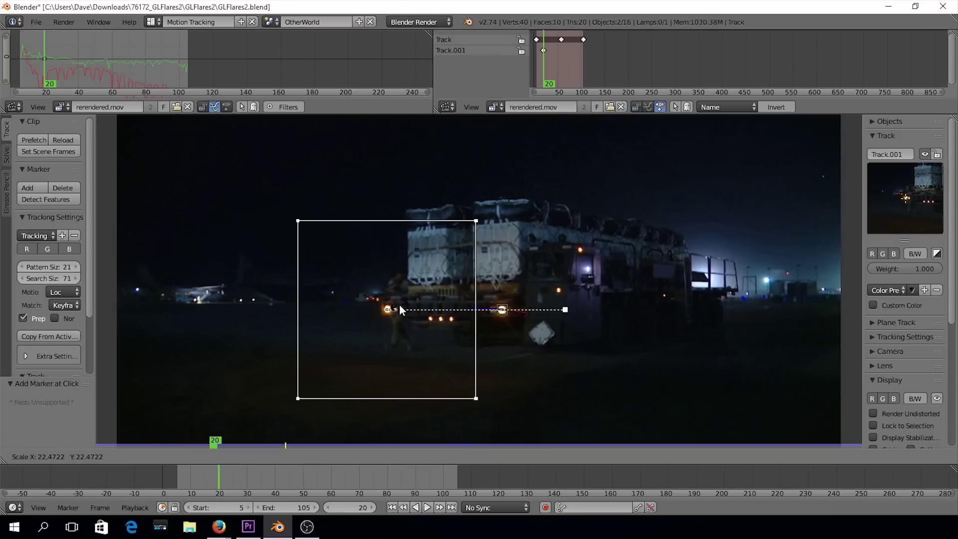
{"action": "left_click", "coordinate": [392, 314]}
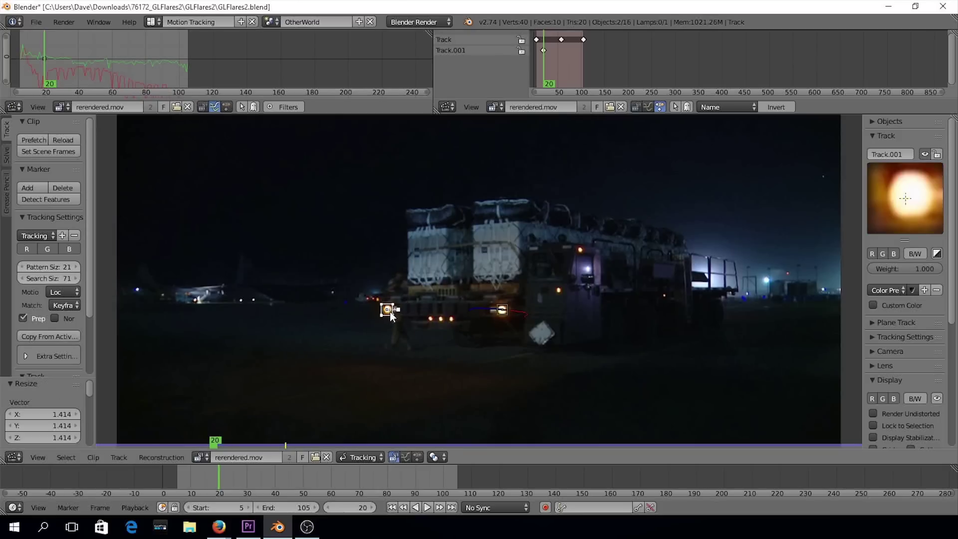
{"action": "key", "text": "g"}
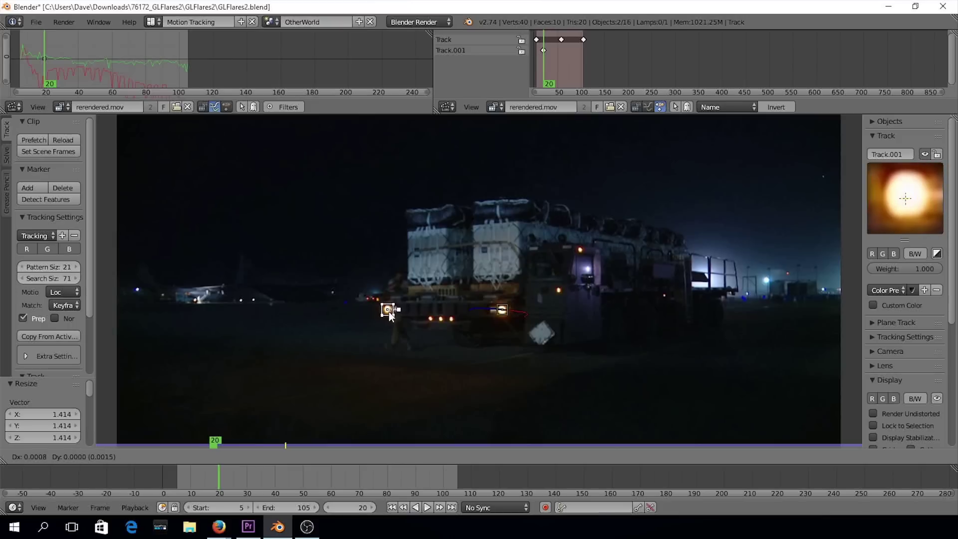
{"action": "left_click", "coordinate": [388, 311]}
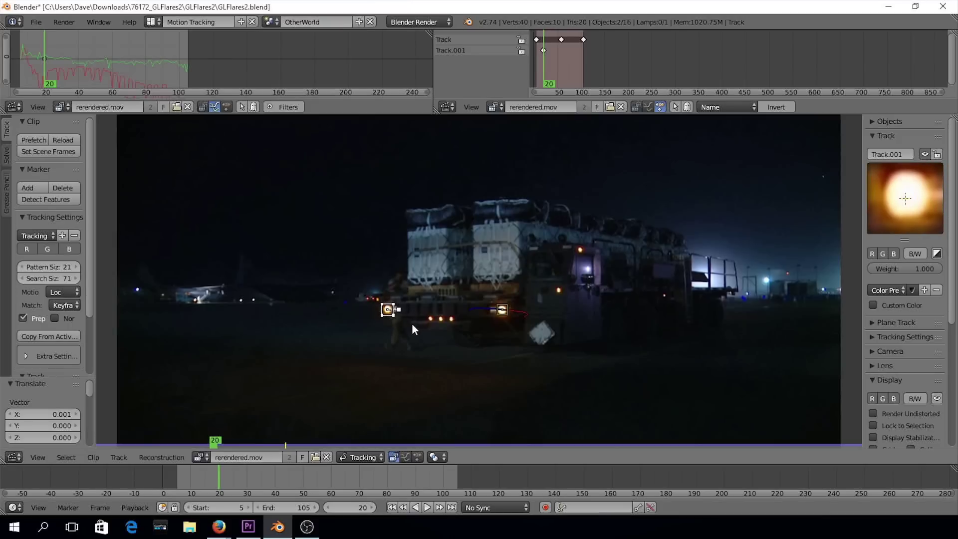
- Track the second headlight marker forward to frame 105 and backward to frame 5
{"action": "scroll", "coordinate": [92, 279], "scroll_direction": "down", "scroll_amount": 4}
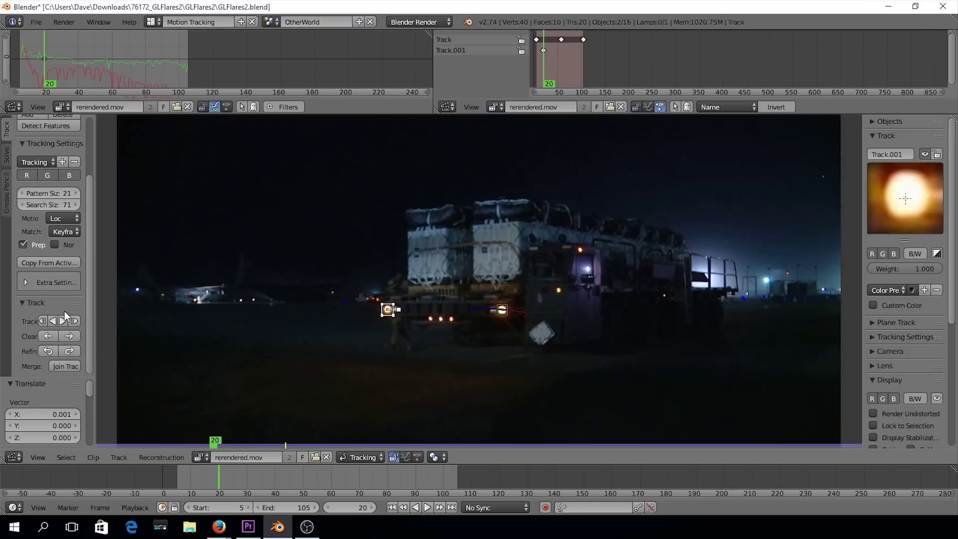
{"action": "left_click", "coordinate": [63, 322]}
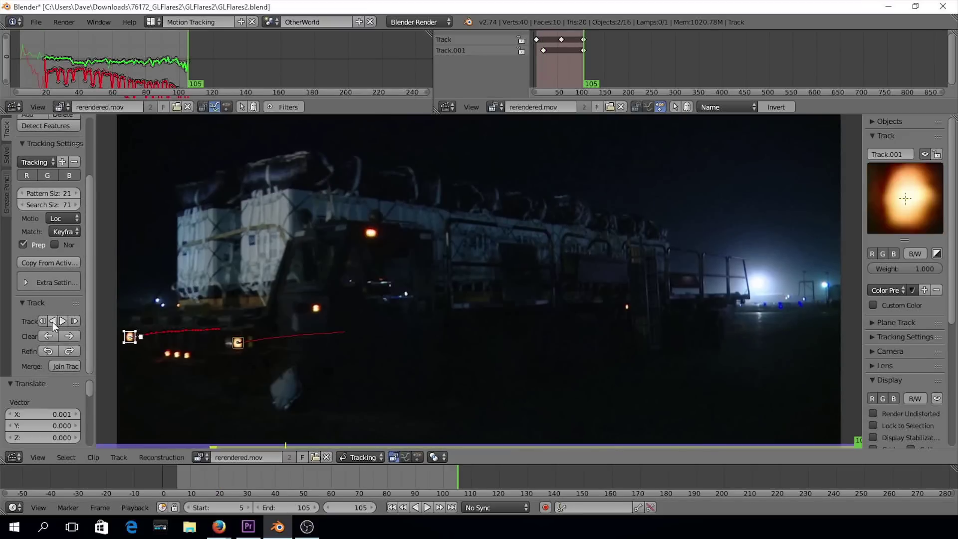
{"action": "left_click", "coordinate": [53, 322]}
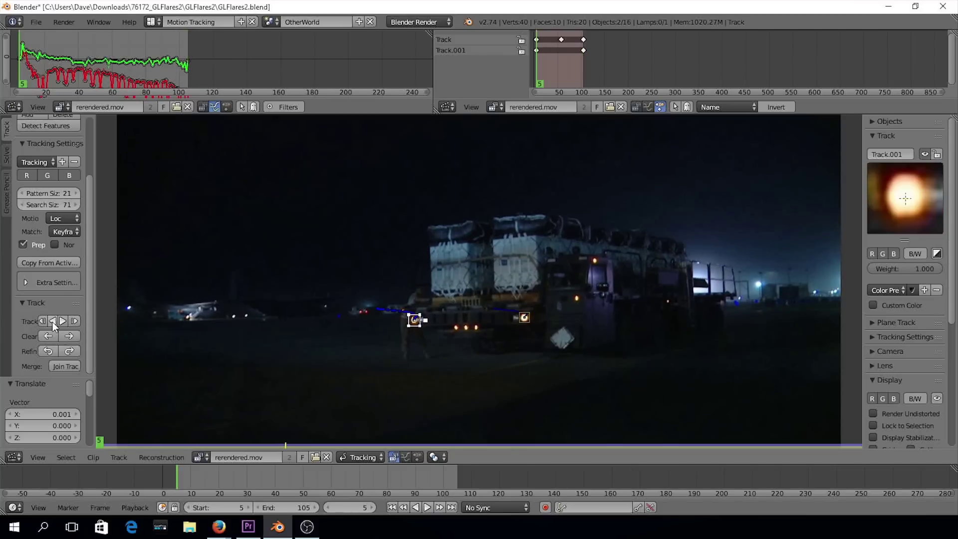
{"action": "mouse_move", "coordinate": [178, 478]}
{"action": "left_mouse_down"}
{"action": "mouse_move", "coordinate": [372, 465]}
{"action": "mouse_move", "coordinate": [450, 472]}
{"action": "mouse_move", "coordinate": [178, 470]}
{"action": "left_mouse_up"}
- Change to the Default screen layout and set the outliner to display All Scenes
{"action": "left_click", "coordinate": [158, 23]}
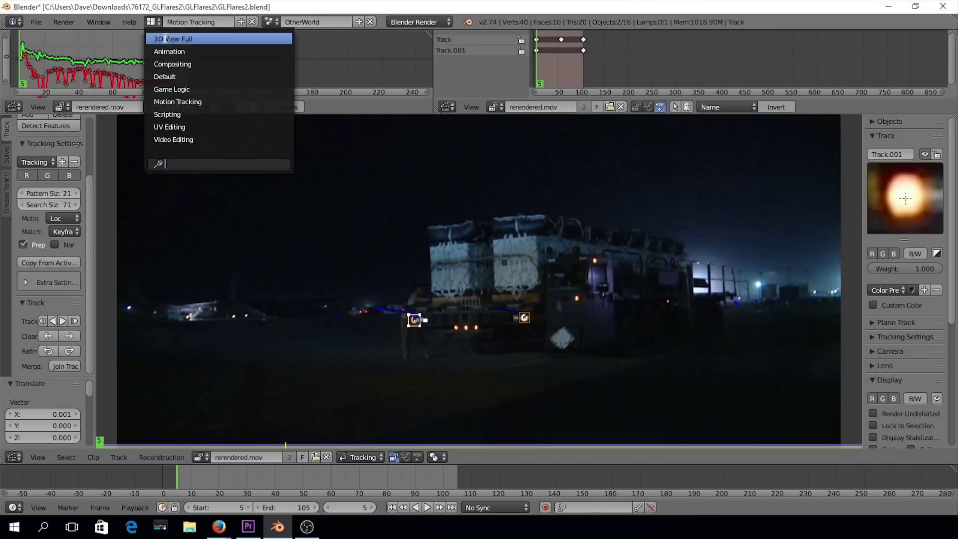
{"action": "left_click", "coordinate": [181, 75]}
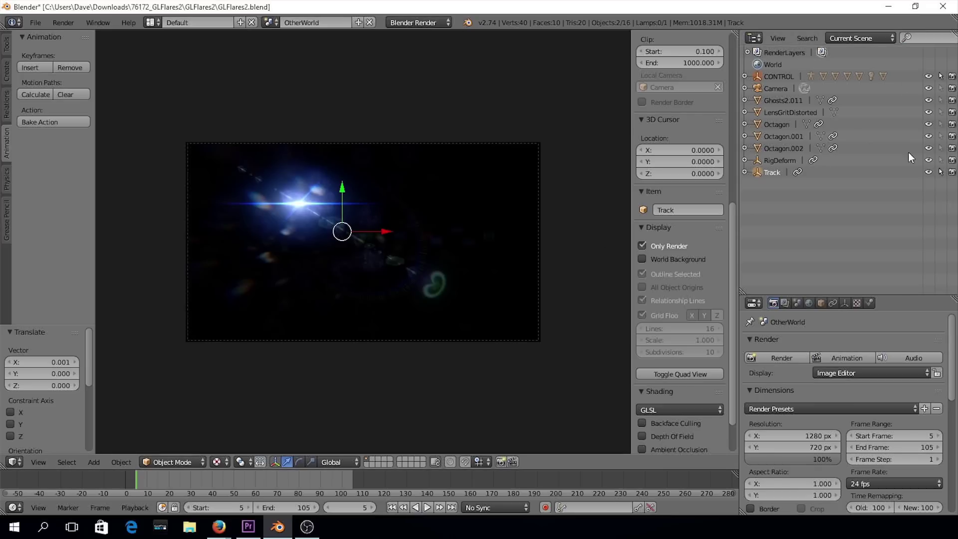
{"action": "left_click", "coordinate": [868, 38]}
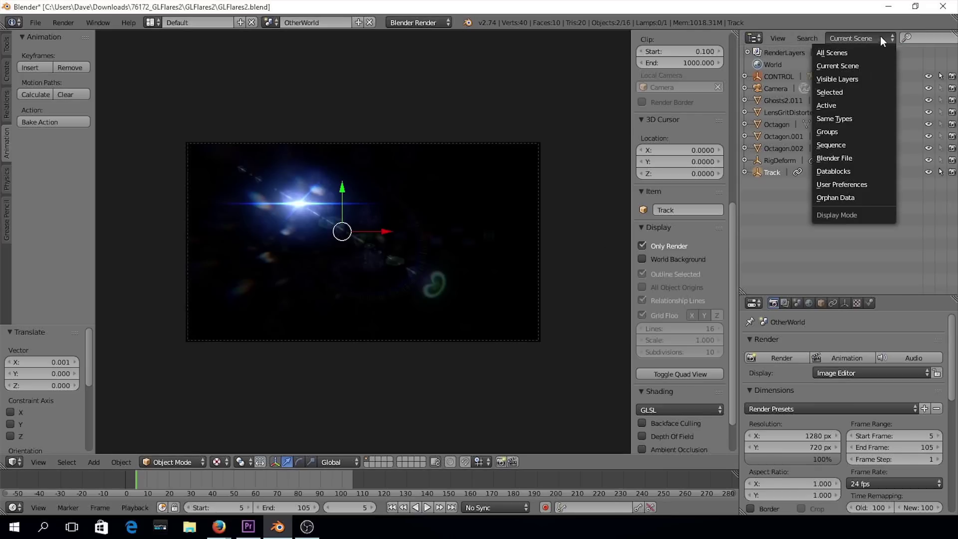
{"action": "left_click", "coordinate": [851, 51]}
- Link the Track empty from the OtherWorld scene into the Nuclear scene through the outliner
{"action": "scroll", "coordinate": [843, 169], "scroll_direction": "down", "scroll_amount": 5}
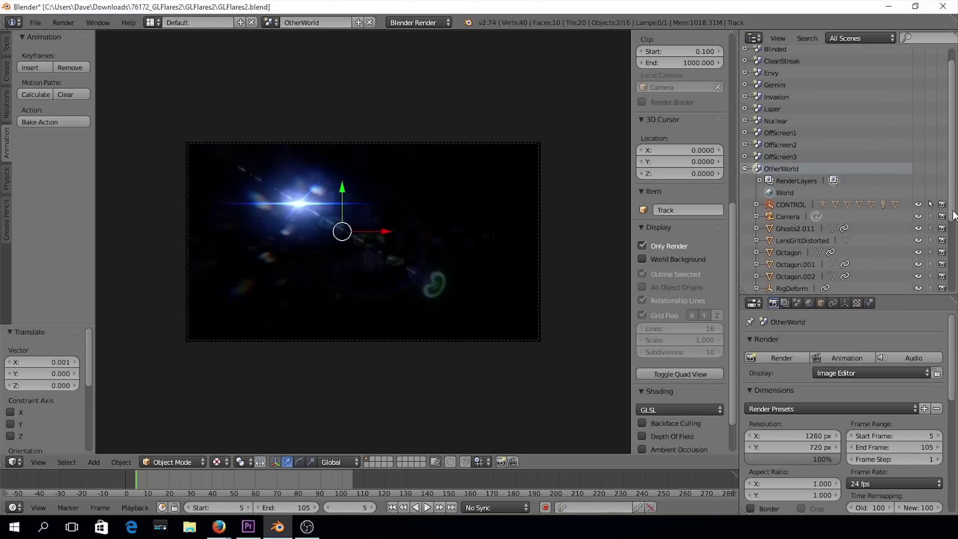
{"action": "scroll", "coordinate": [822, 98], "scroll_direction": "up", "scroll_amount": 4}
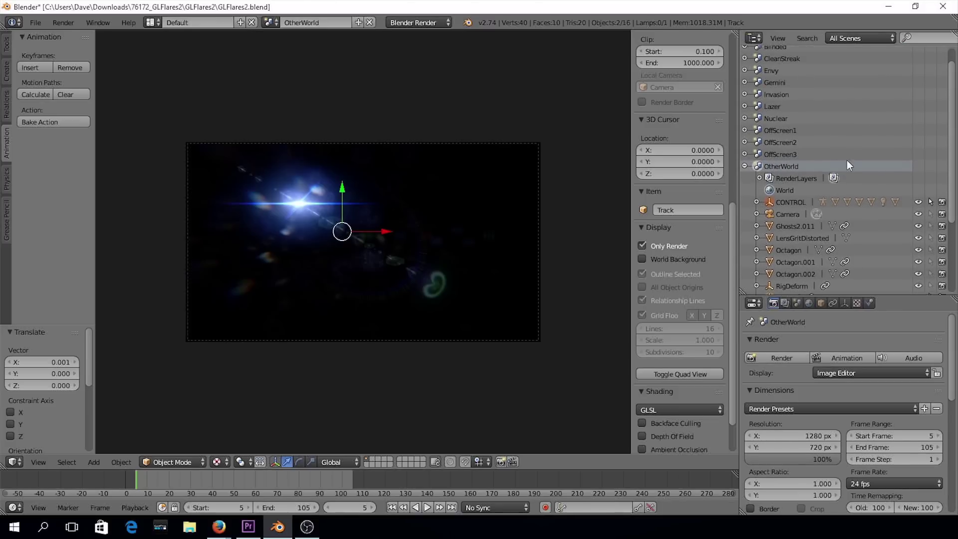
{"action": "scroll", "coordinate": [813, 214], "scroll_direction": "down", "scroll_amount": 1}
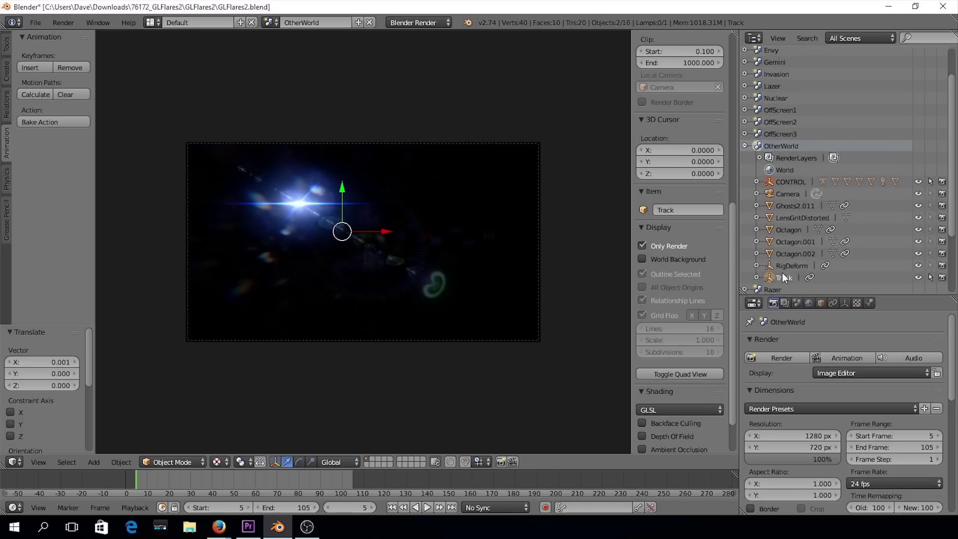
{"action": "left_click", "coordinate": [768, 278]}
{"action": "left_click_drag", "start_coordinate": [769, 278], "coordinate": [776, 98]}
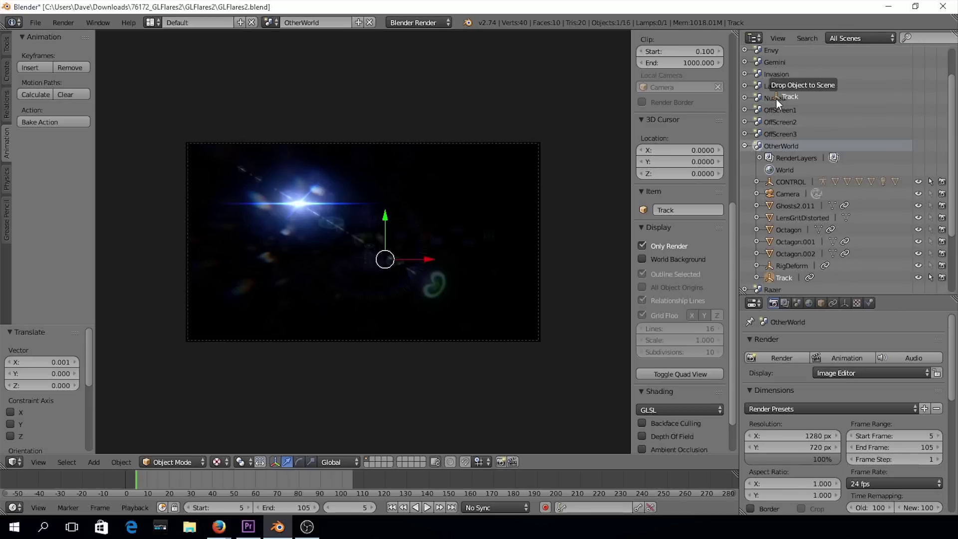
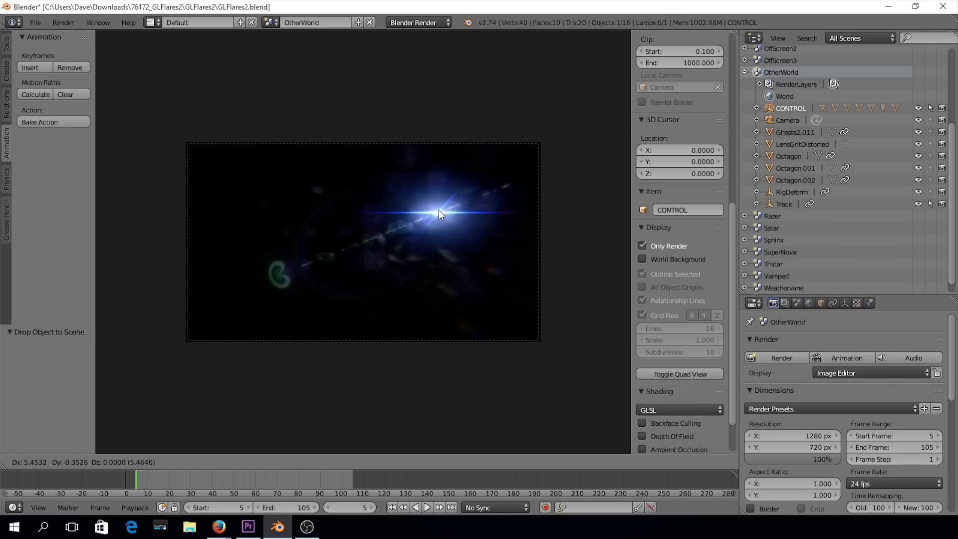
- Move the CONTROL empty about 5.41 units along X and -0.31 units along Y
{"action": "left_click", "coordinate": [437, 209]}
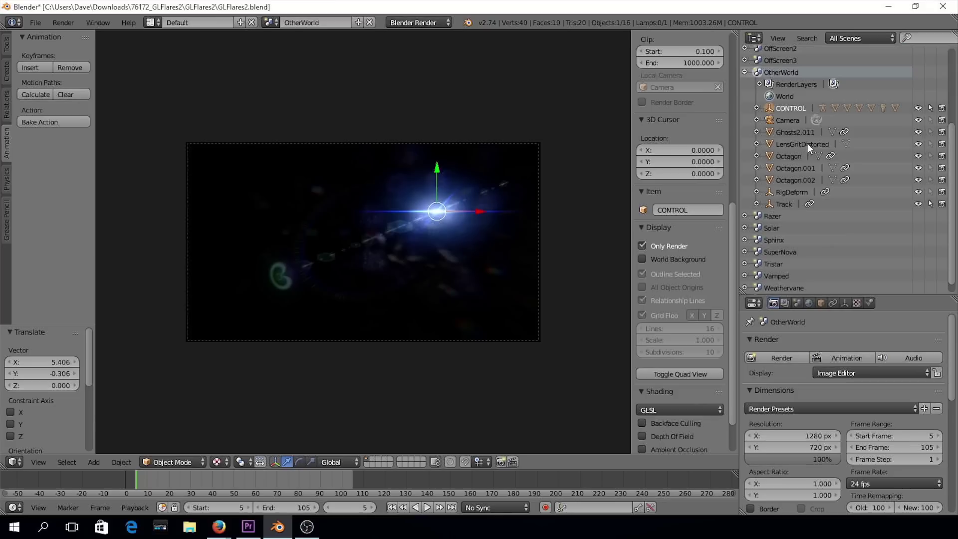
- Compare the flare with and without the LensGritDistorted object by hiding it in the viewport and showing it again
{"action": "left_click", "coordinate": [776, 144]}
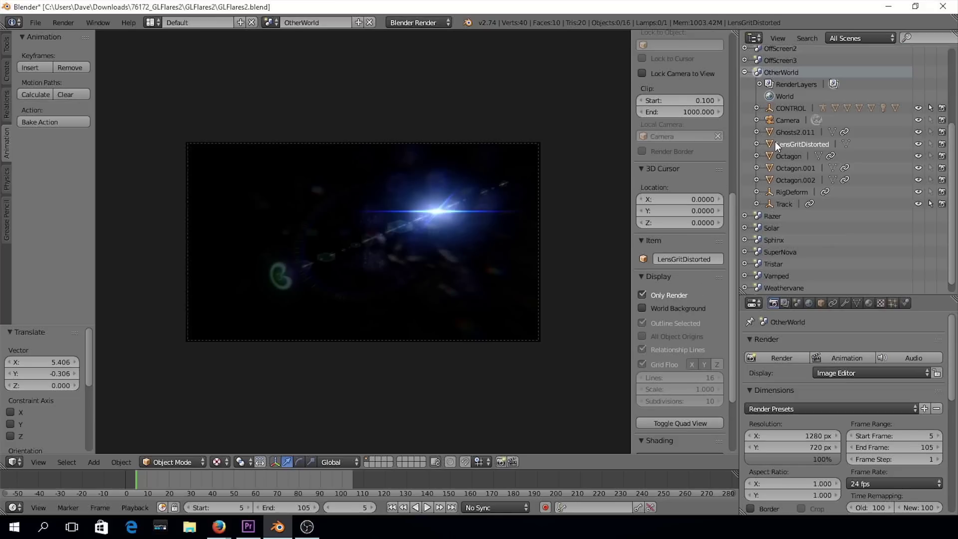
{"action": "left_click", "coordinate": [918, 143]}
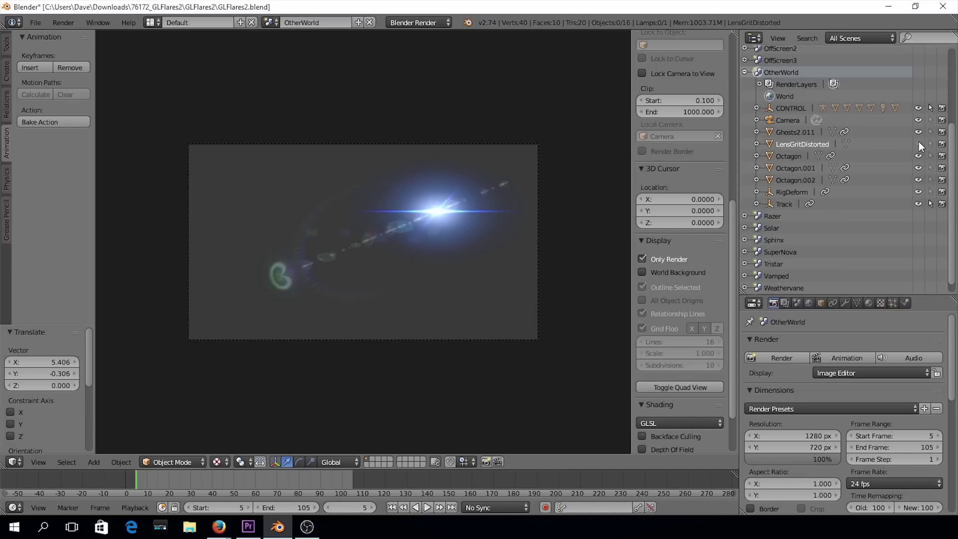
{"action": "left_click", "coordinate": [917, 144]}
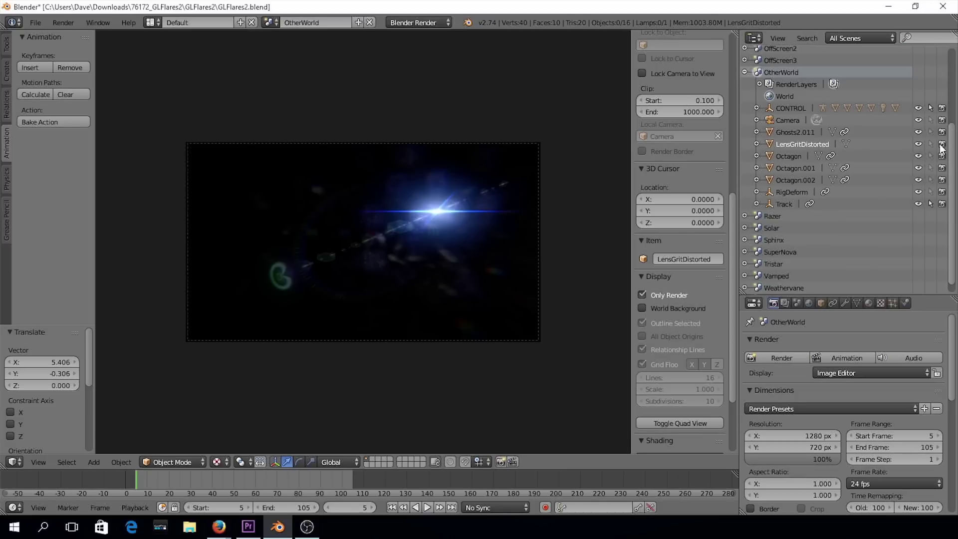
- Expand the LensGritDistorted object's outliner hierarchy down to its mesh, material and texture
{"action": "left_click", "coordinate": [756, 144]}
{"action": "left_click", "coordinate": [771, 157]}
{"action": "left_click", "coordinate": [783, 167]}
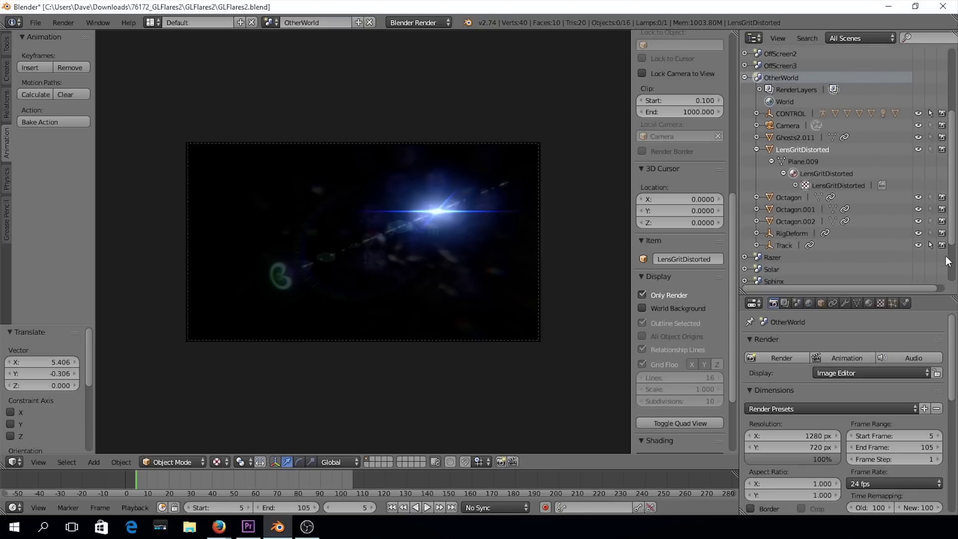
- Disable the LensGritDistorted texture on the LensGritDistorted object's material
{"action": "left_click", "coordinate": [878, 305]}
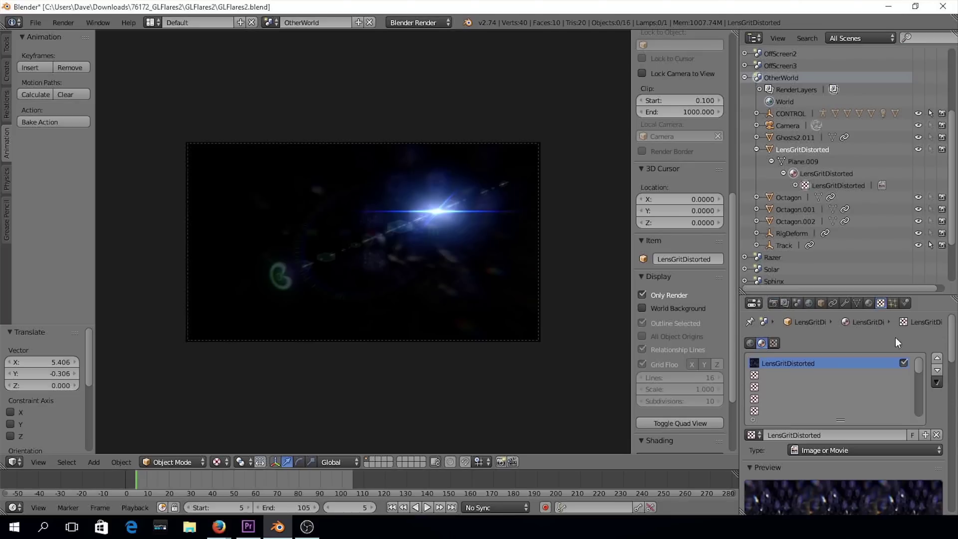
{"action": "left_click", "coordinate": [902, 363]}
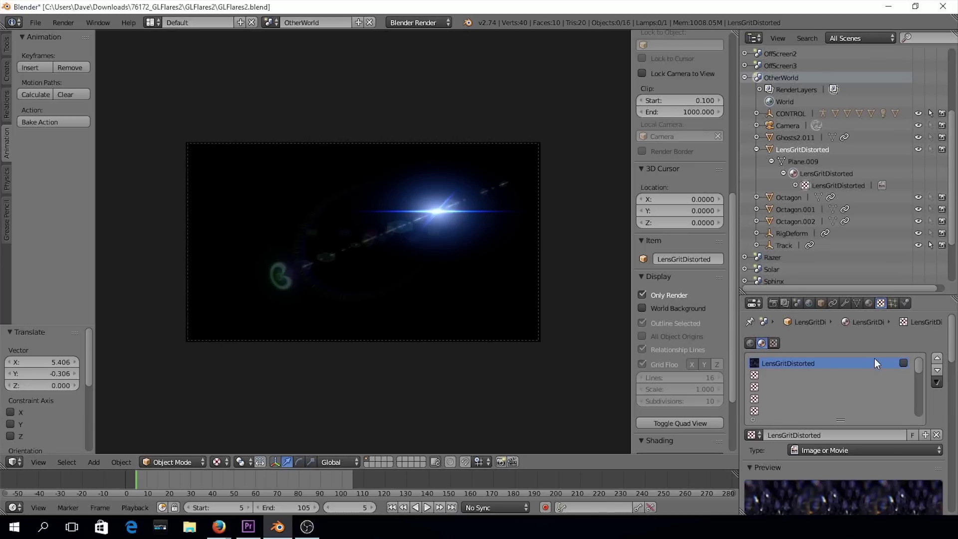
- Move the CONTROL empty about 0.92 units along X and 0.24 along Y, and scale it down to about 0.74
{"action": "left_click", "coordinate": [784, 114]}
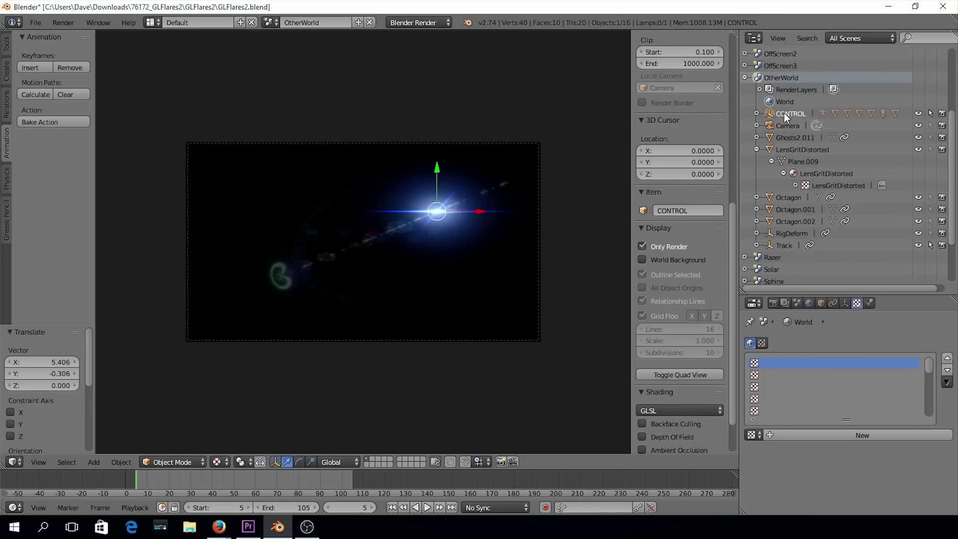
{"action": "left_click_drag", "start_coordinate": [437, 212], "coordinate": [460, 203]}
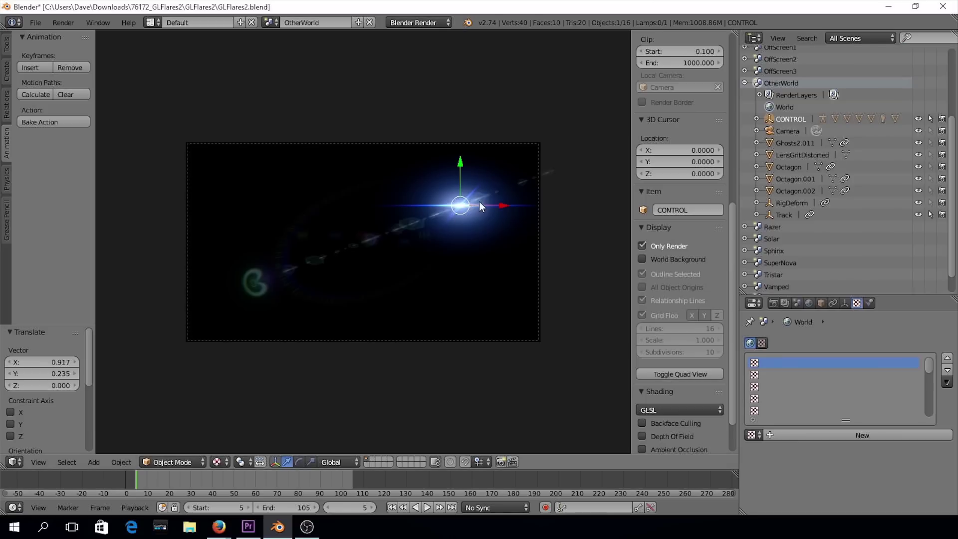
{"action": "key", "text": "s"}
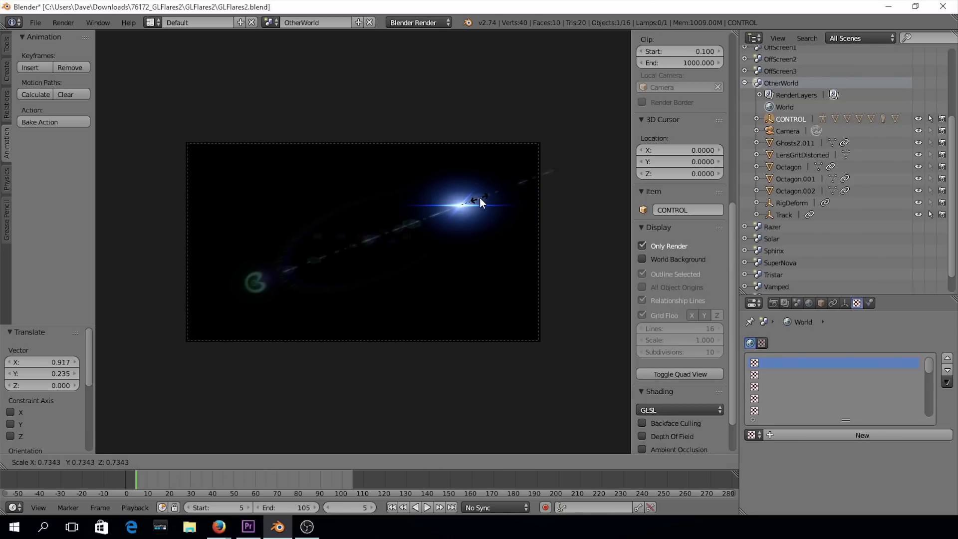
{"action": "left_click", "coordinate": [480, 198]}
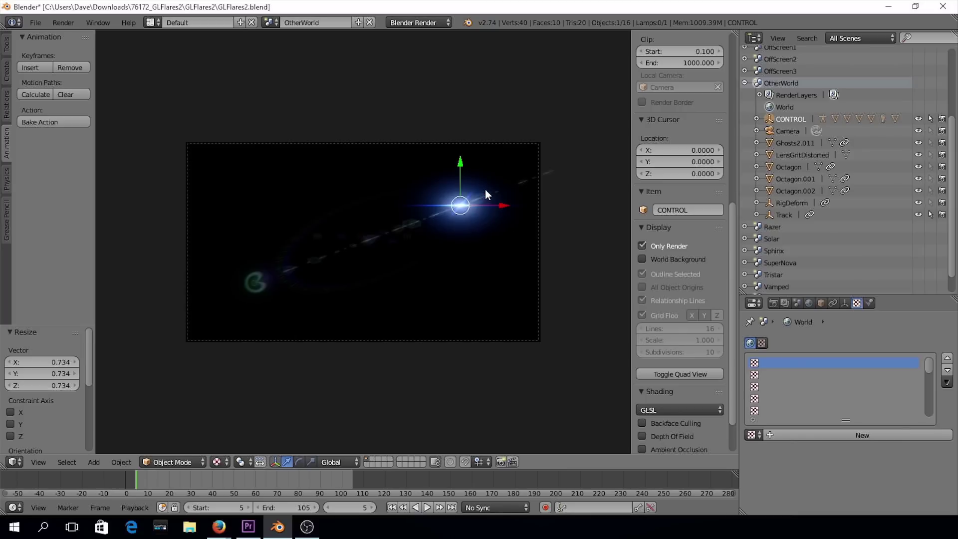
{"action": "key", "text": "s"}
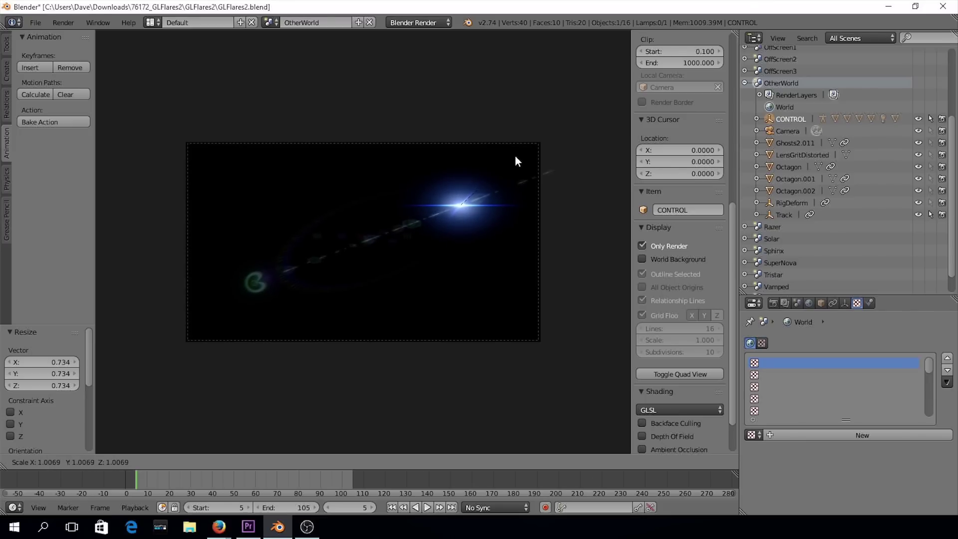
{"action": "left_click", "coordinate": [515, 155]}
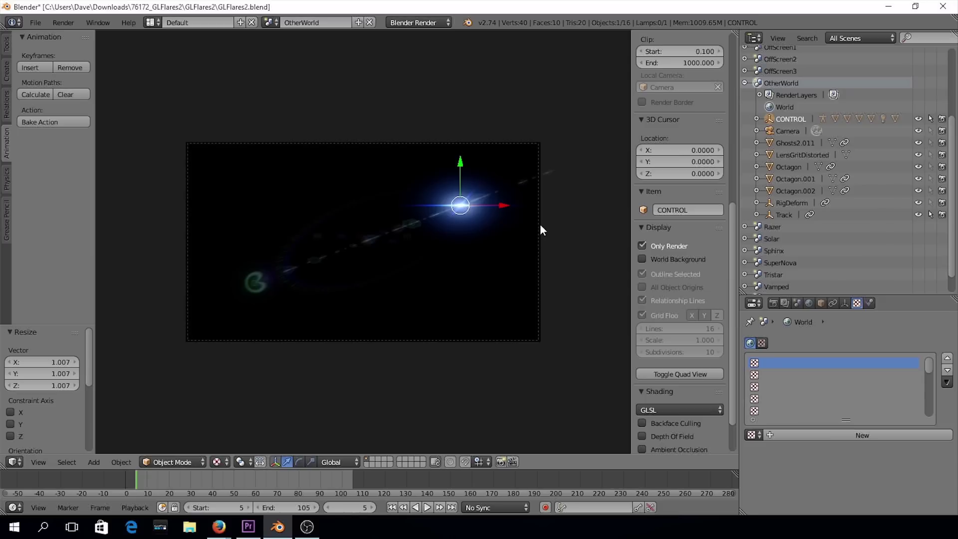
- Parent the CONTROL empty to the Track empty in the OtherWorld scene and scrub to frame 80 to check its motion
{"action": "left_click", "coordinate": [780, 214]}
{"action": "left_click_drag", "start_coordinate": [142, 474], "coordinate": [286, 480]}
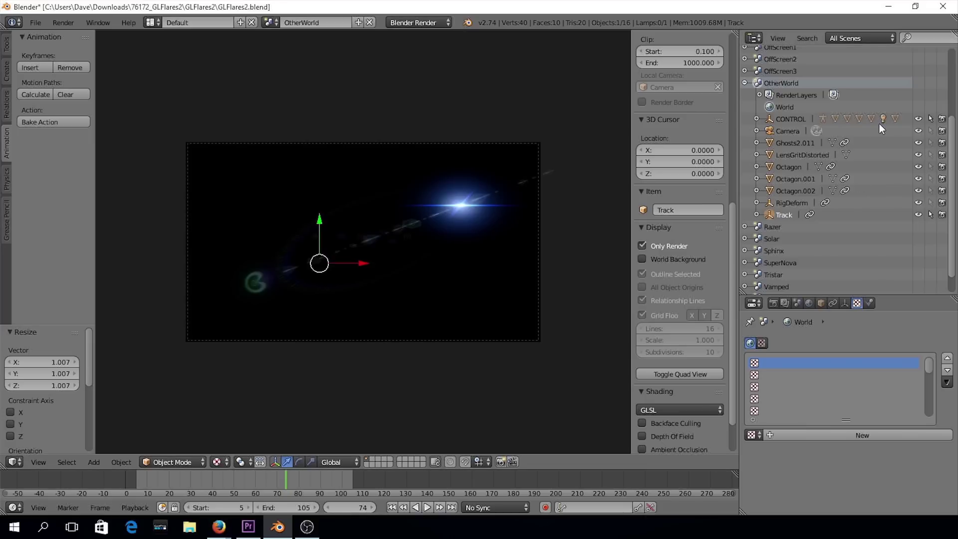
{"action": "left_click", "coordinate": [788, 118]}
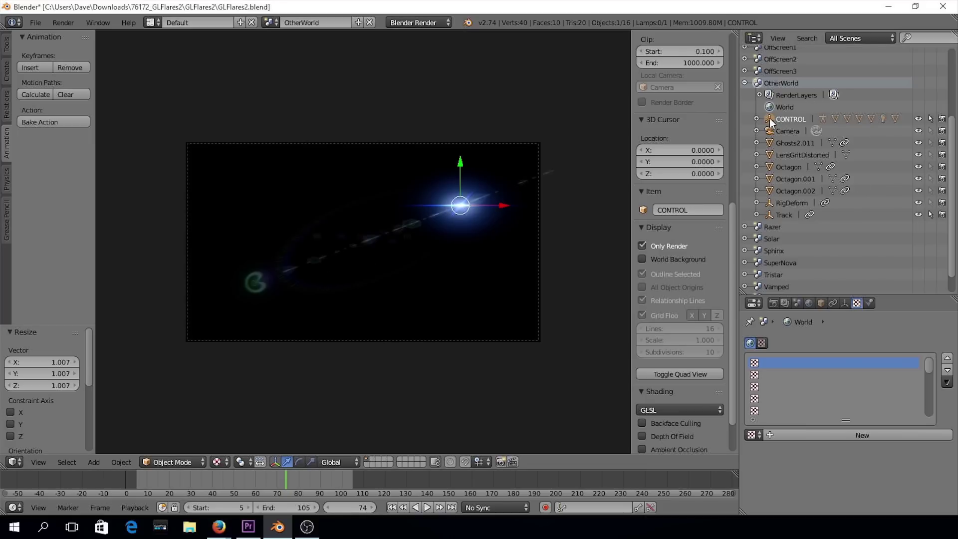
{"action": "left_click_drag", "start_coordinate": [772, 121], "coordinate": [770, 217]}
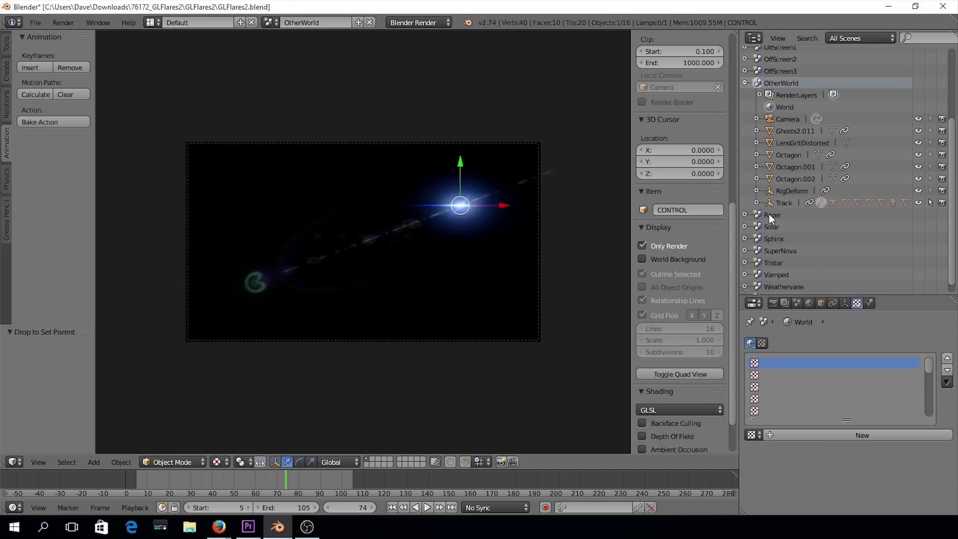
{"action": "left_click", "coordinate": [756, 202]}
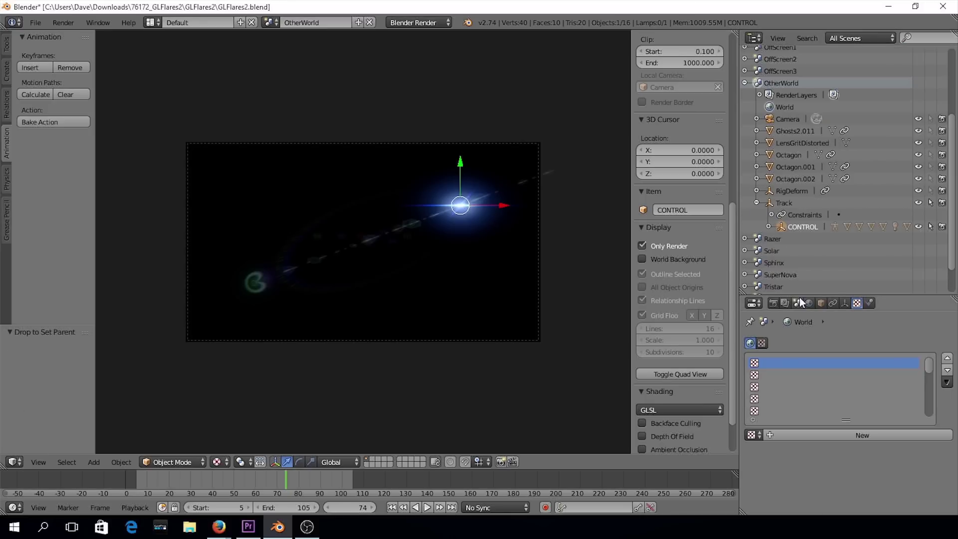
{"action": "left_click_drag", "start_coordinate": [151, 475], "coordinate": [298, 478]}
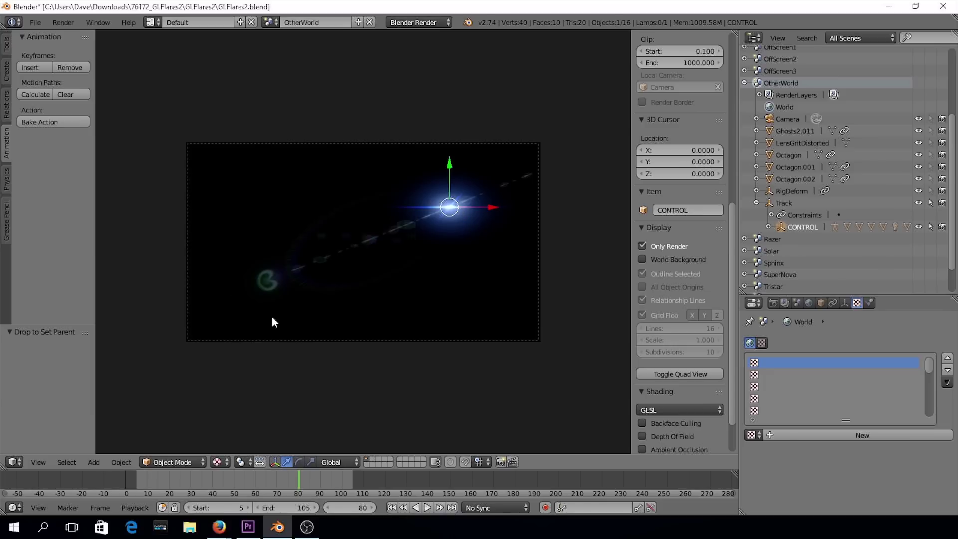
- Turn off Only Render, leave the camera view and snap the 3D cursor to the Track empty
{"action": "left_click", "coordinate": [642, 245]}
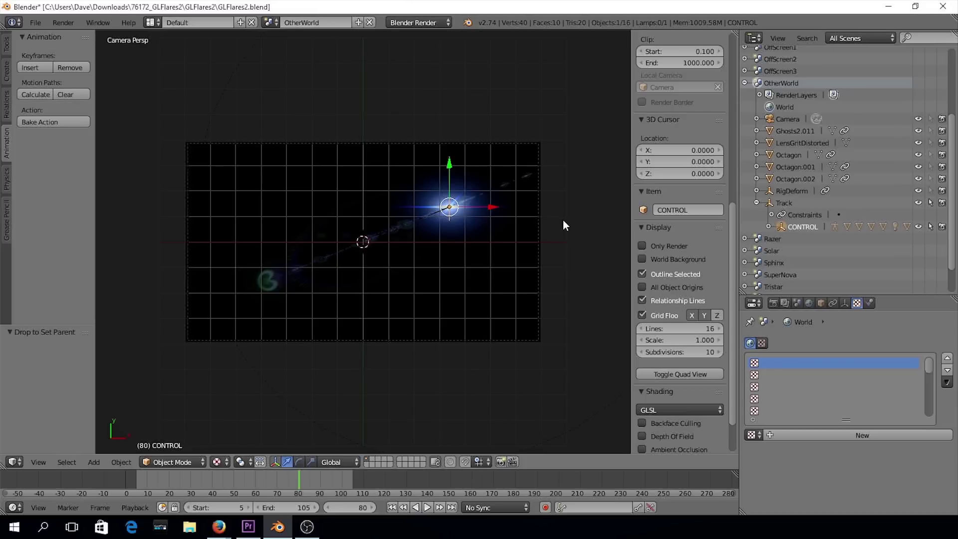
{"action": "key", "text": "KP_0"}
{"action": "middle_click_drag", "start_coordinate": [562, 220], "coordinate": [545, 137]}
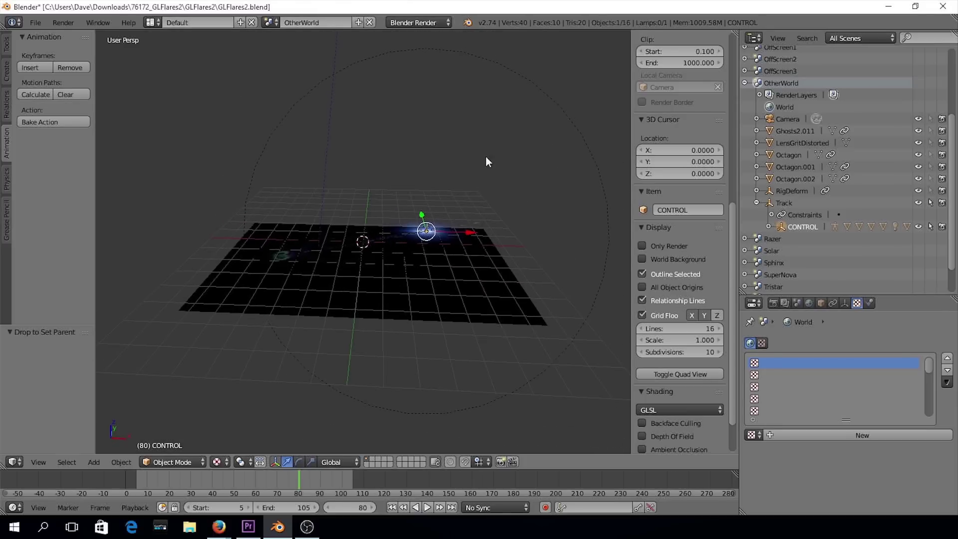
{"action": "left_click", "coordinate": [782, 203]}
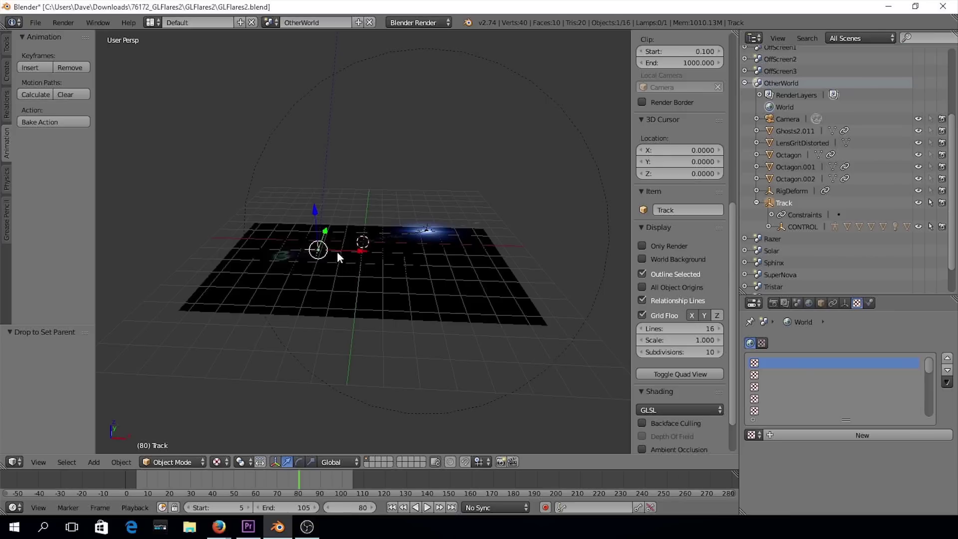
{"action": "middle_click_drag", "start_coordinate": [422, 276], "coordinate": [383, 243]}
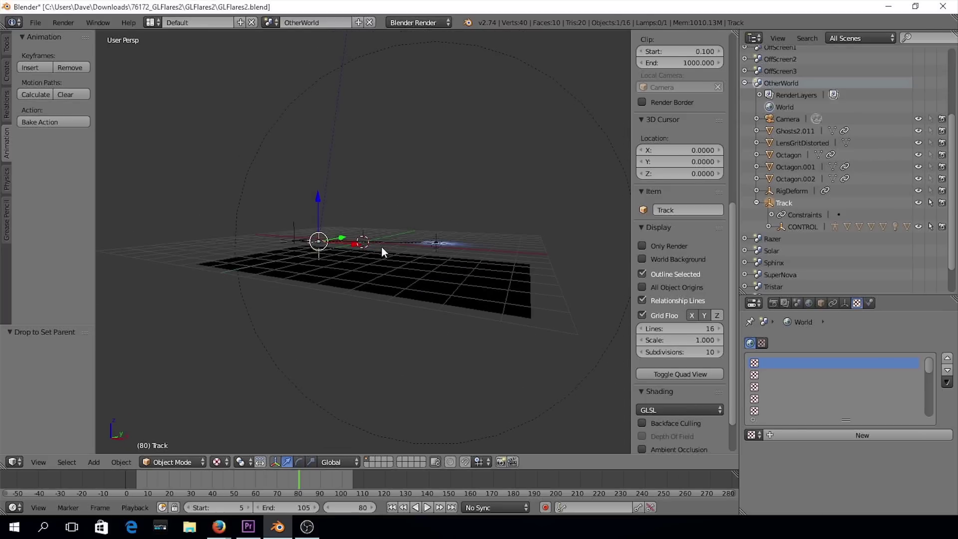
{"action": "key", "text": "space"}
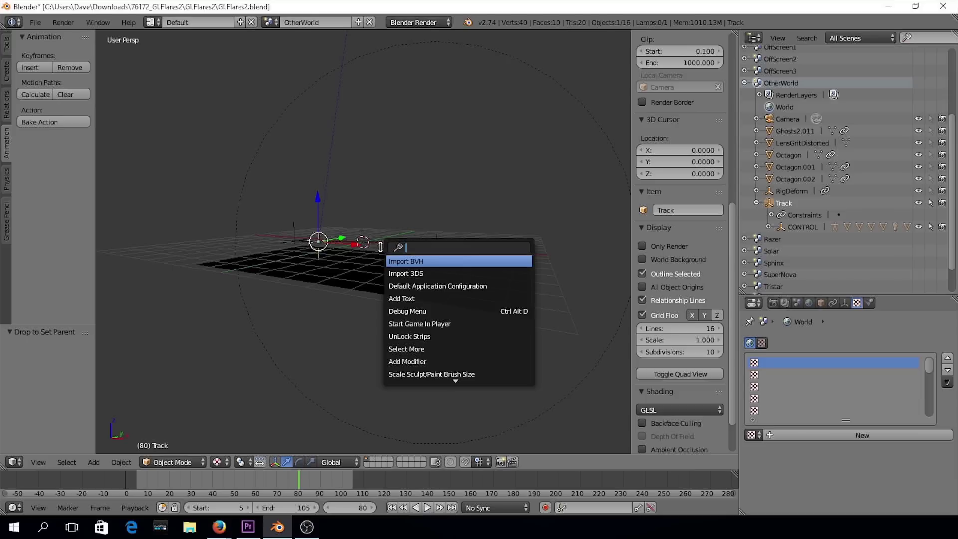
{"action": "type", "text": "snap"}
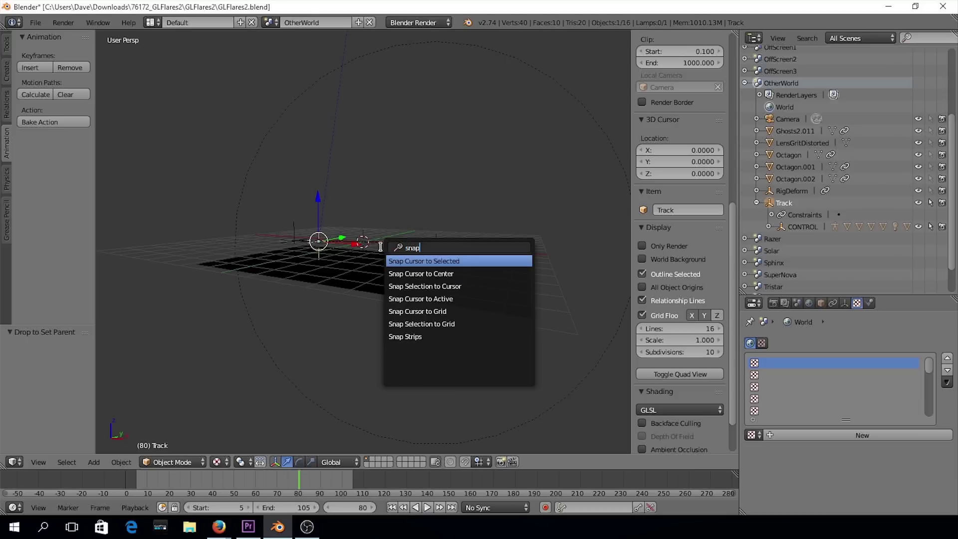
{"action": "left_click", "coordinate": [445, 260]}
- Snap the CONTROL empty to the 3D cursor so the flare sits on the Track empty
{"action": "middle_click_drag", "start_coordinate": [330, 243], "coordinate": [378, 280]}
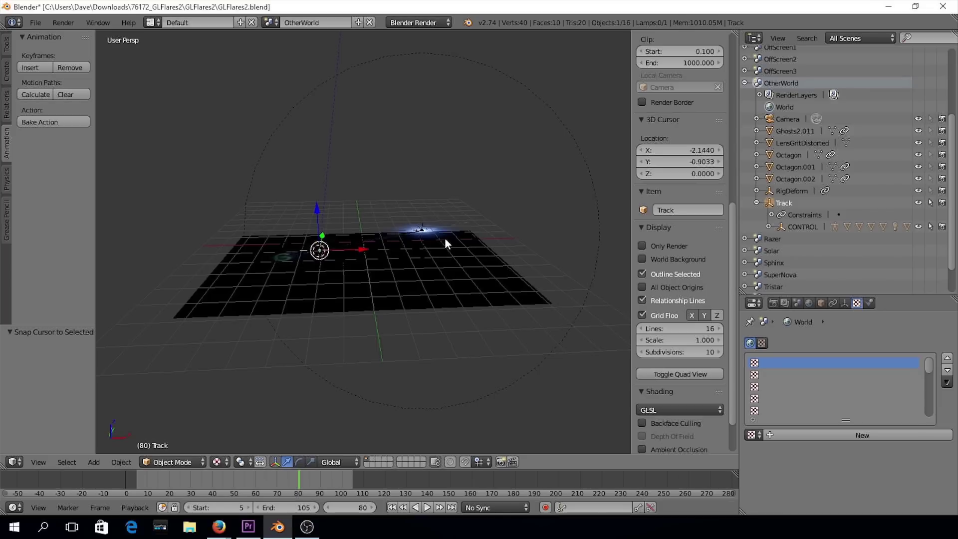
{"action": "left_click", "coordinate": [800, 227]}
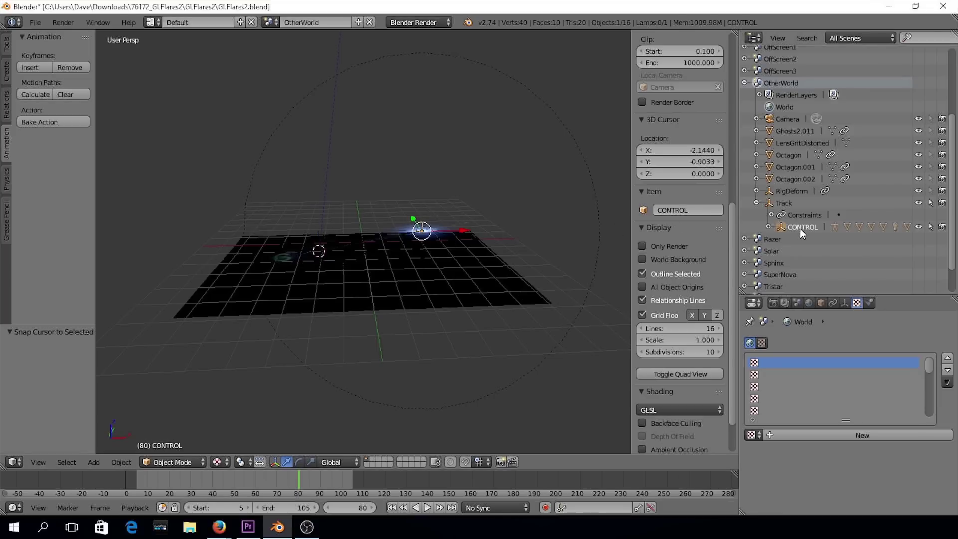
{"action": "mouse_move", "coordinate": [488, 265]}
{"action": "middle_mouse_down"}
{"action": "mouse_move", "coordinate": [451, 226]}
{"action": "mouse_move", "coordinate": [473, 261]}
{"action": "middle_mouse_up"}
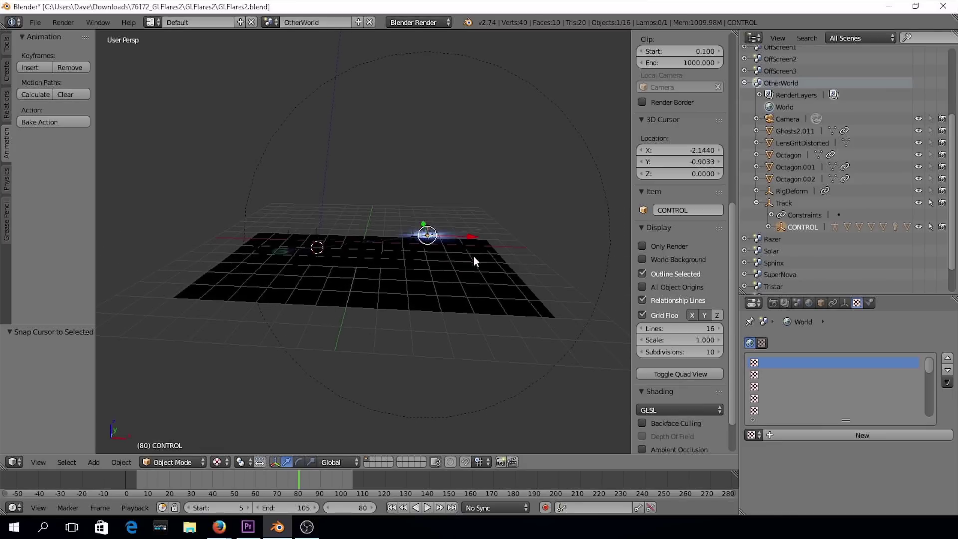
{"action": "key", "text": "space"}
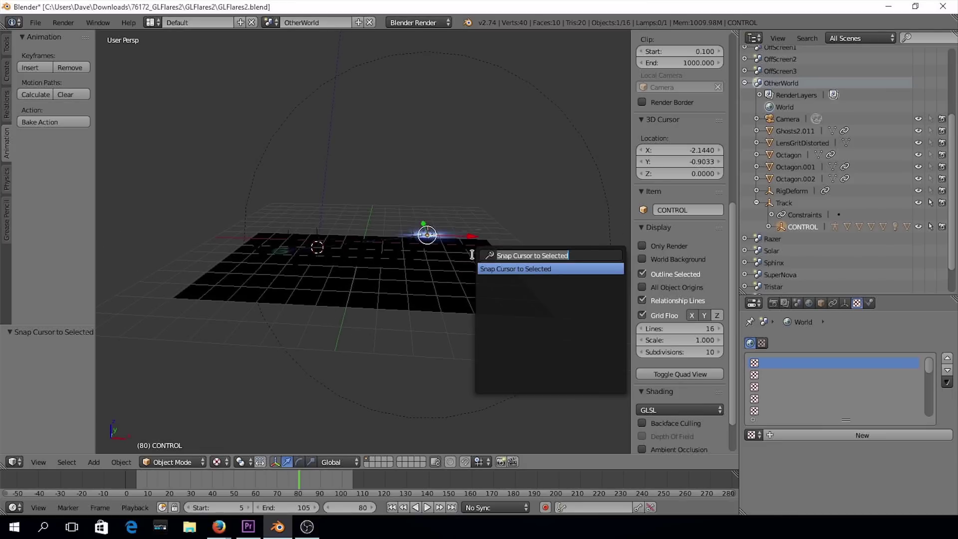
{"action": "type", "text": "snap"}
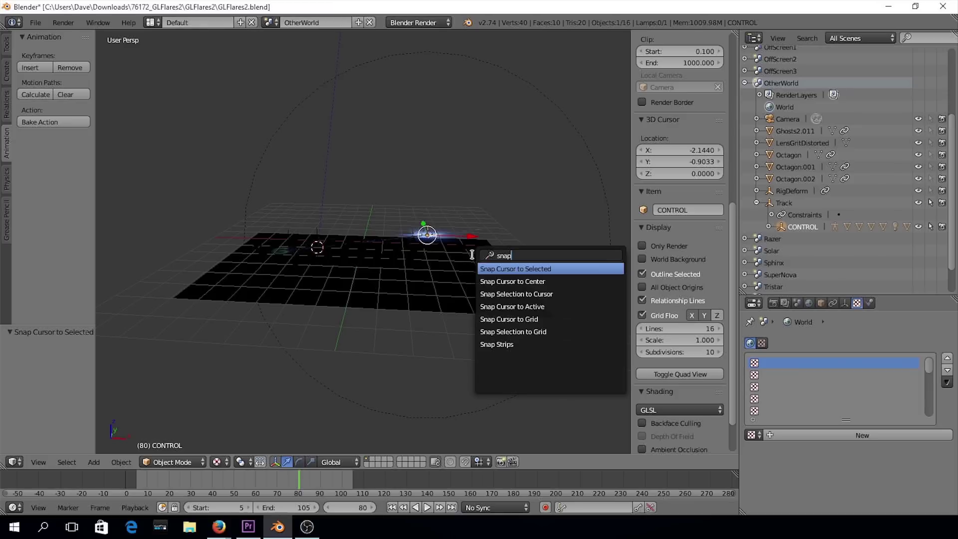
{"action": "left_click", "coordinate": [538, 293]}
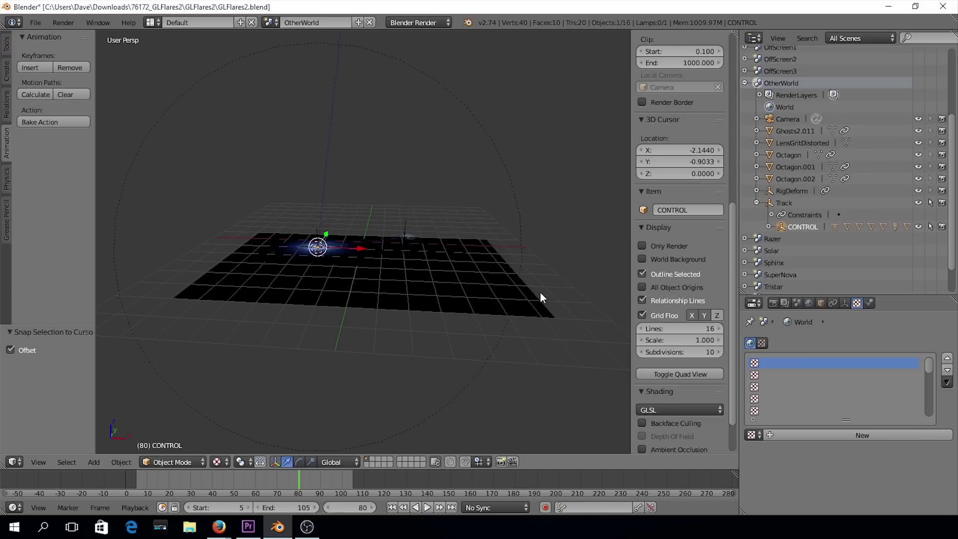
- Turn Only Render back on, return to the camera view and scrub to frame 99 to check the flare's tracked motion
{"action": "left_click", "coordinate": [643, 245]}
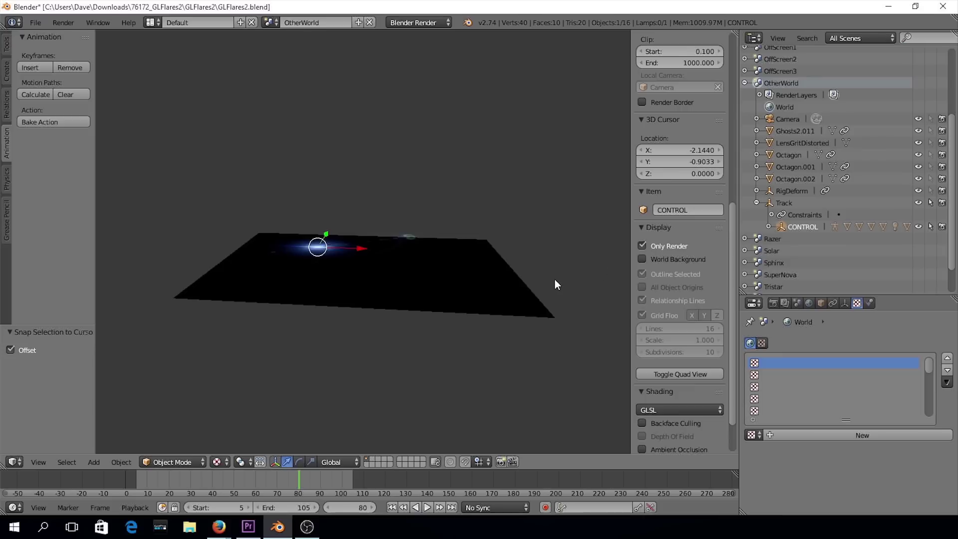
{"action": "key", "text": "KP_0"}
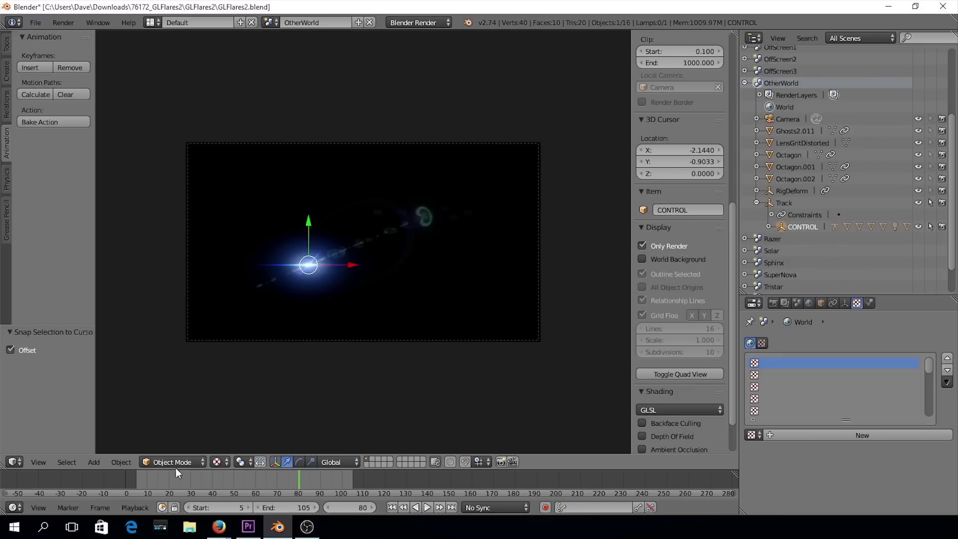
{"action": "left_click", "coordinate": [147, 477]}
{"action": "left_click_drag", "start_coordinate": [148, 478], "coordinate": [339, 474]}
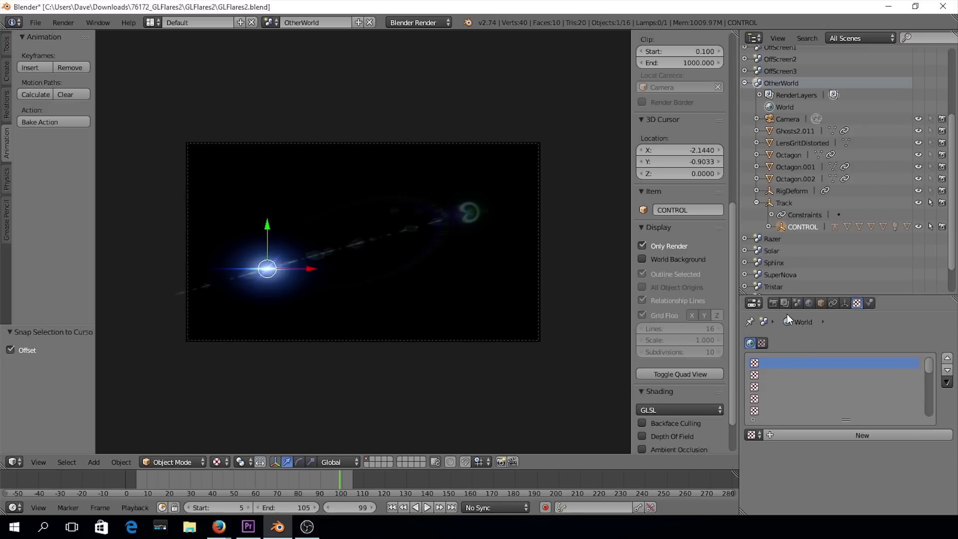
- Set the OtherWorld scene's render resolution to 1920 × 1080 px
{"action": "left_click", "coordinate": [773, 302]}
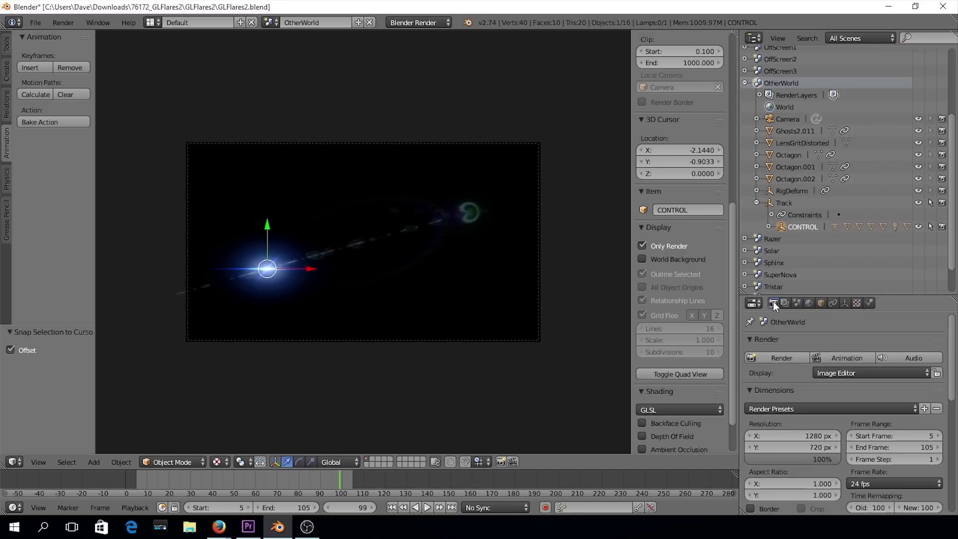
{"action": "left_click_drag", "start_coordinate": [952, 367], "coordinate": [953, 401]}
{"action": "left_click", "coordinate": [816, 358]}
{"action": "type", "text": "1920"}
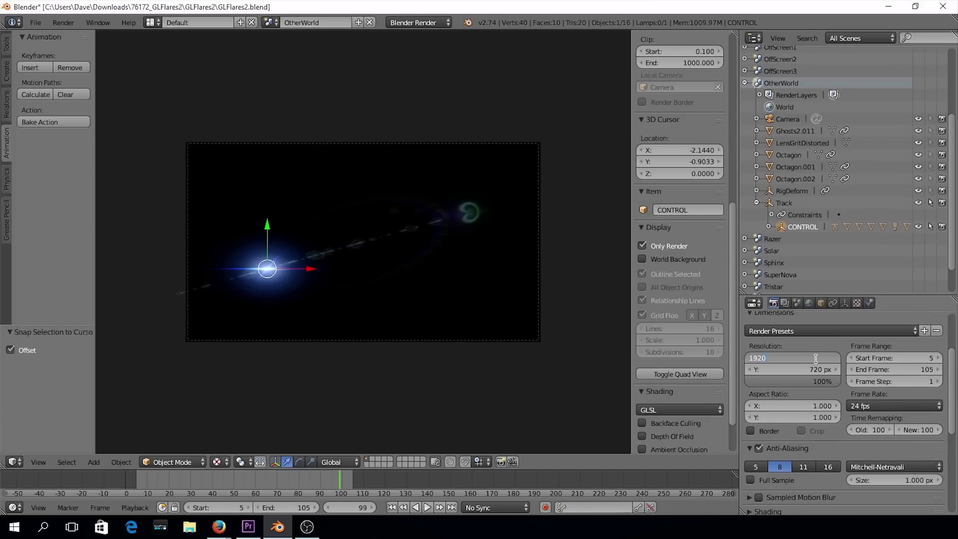
{"action": "key", "text": "Tab"}
{"action": "type", "text": "1080"}
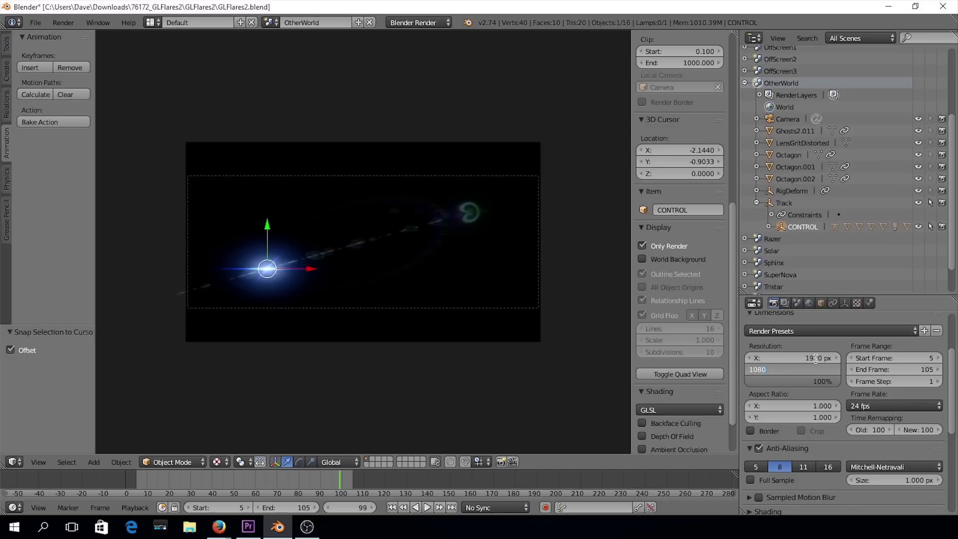
{"action": "key", "text": "Return"}
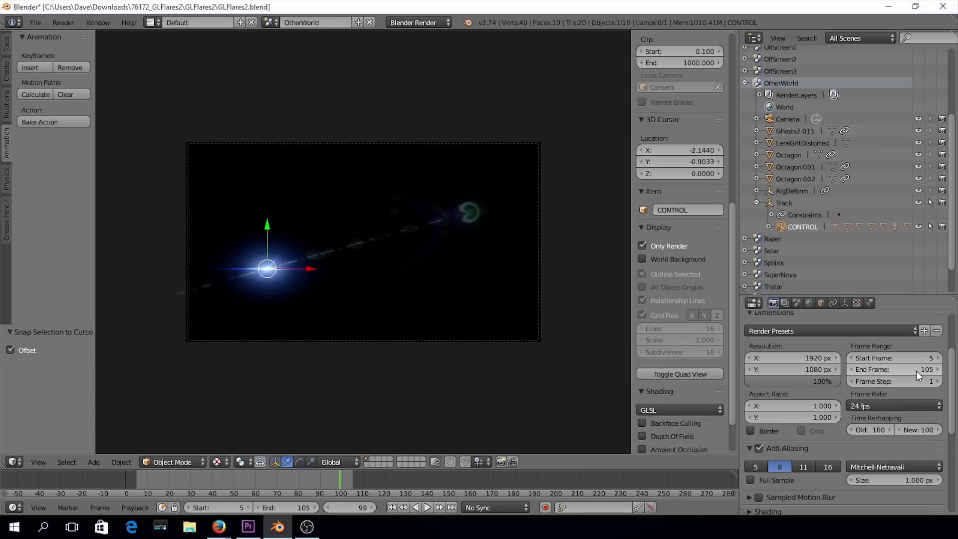
- Set the render output folder to the Desktop
{"action": "scroll", "coordinate": [952, 396], "scroll_direction": "down", "scroll_amount": 1}
{"action": "left_click_drag", "start_coordinate": [952, 395], "coordinate": [952, 479]}
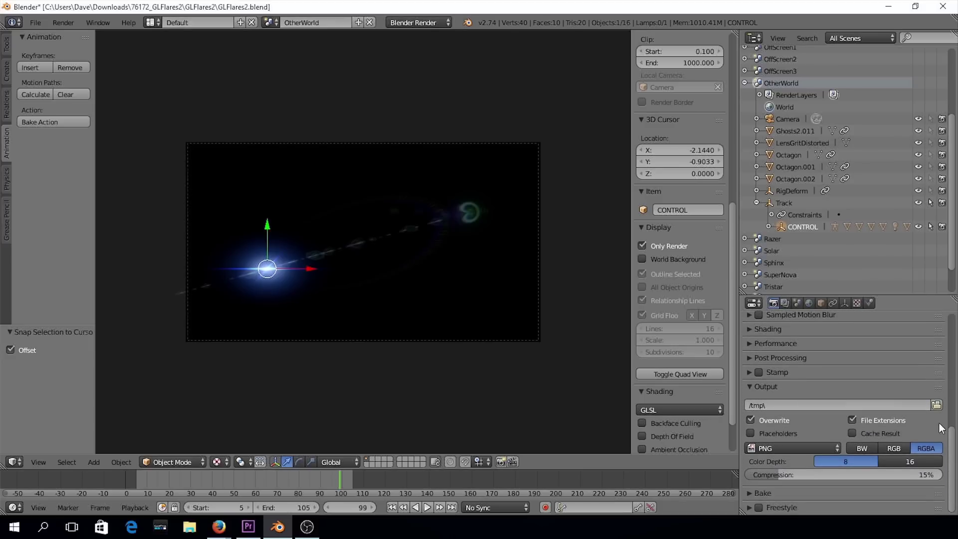
{"action": "left_click", "coordinate": [935, 405]}
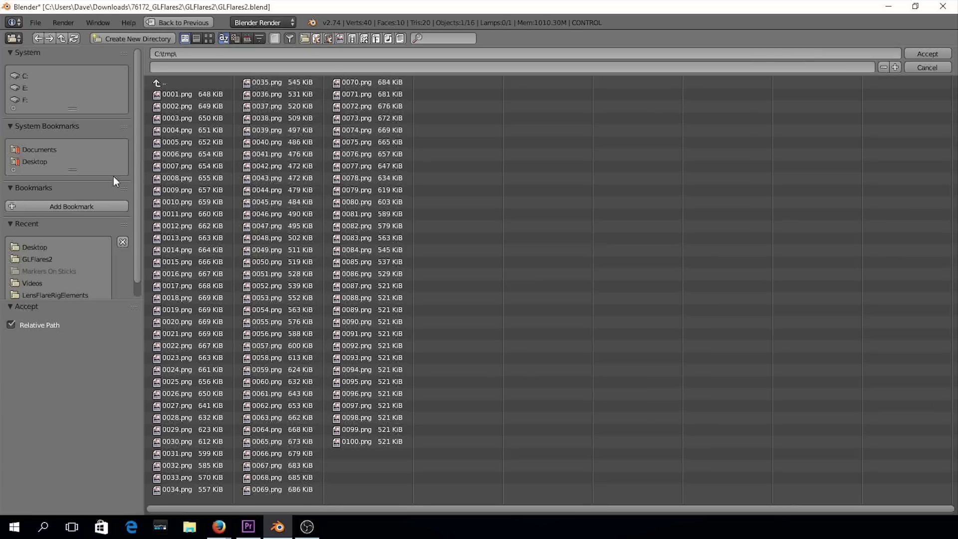
{"action": "left_click", "coordinate": [31, 164]}
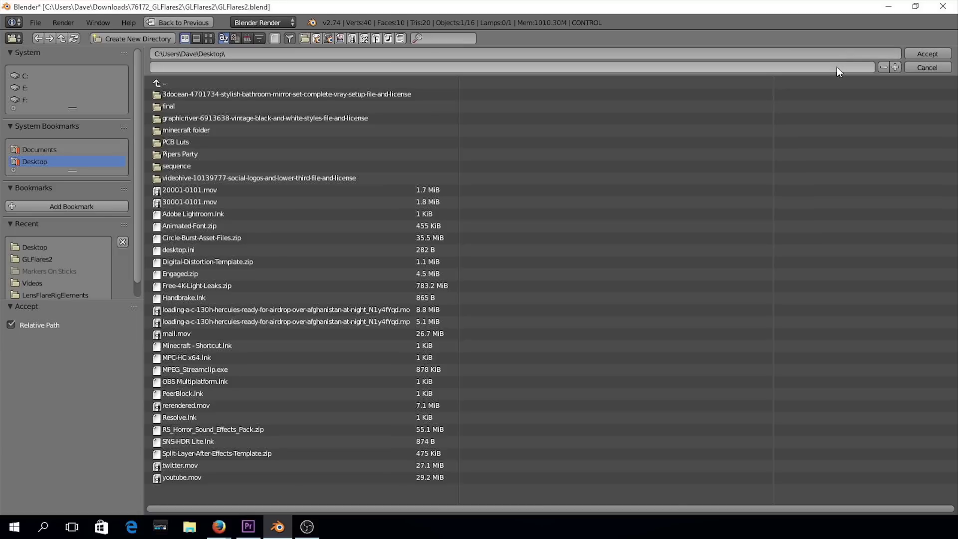
{"action": "left_click", "coordinate": [937, 58]}
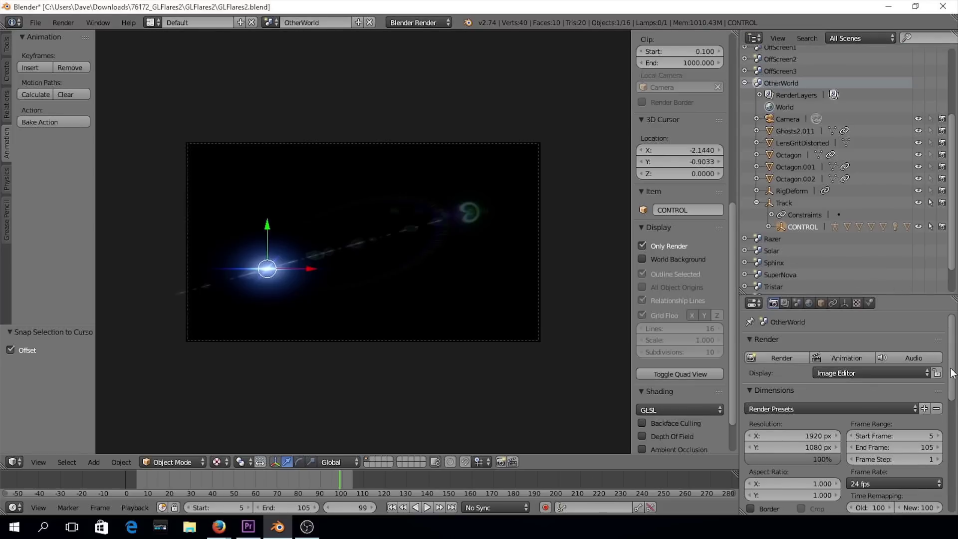
- Set the output file format to H.264 and the encoding container to Quicktime
{"action": "scroll", "coordinate": [848, 399], "scroll_direction": "down", "scroll_amount": 6}
{"action": "scroll", "coordinate": [795, 474], "scroll_direction": "down", "scroll_amount": 4}
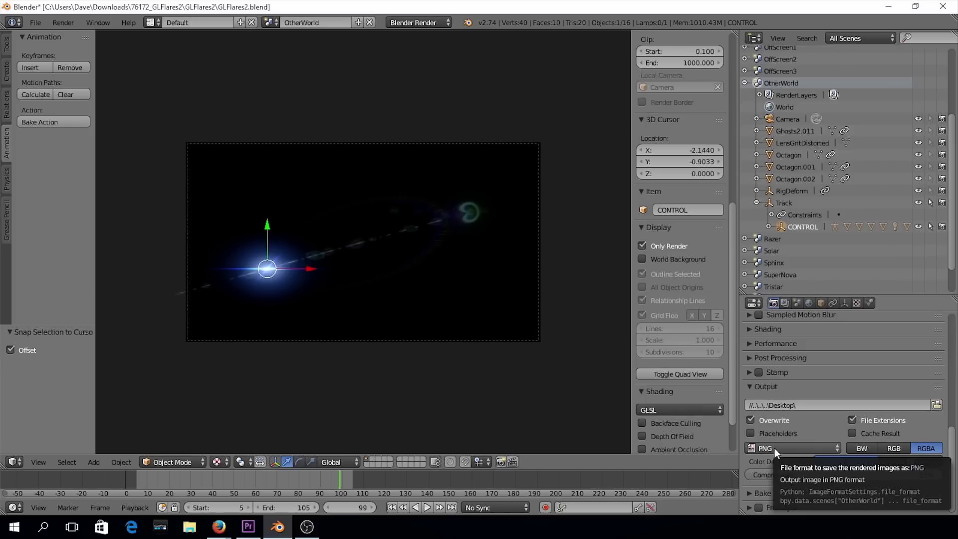
{"action": "left_click", "coordinate": [774, 448]}
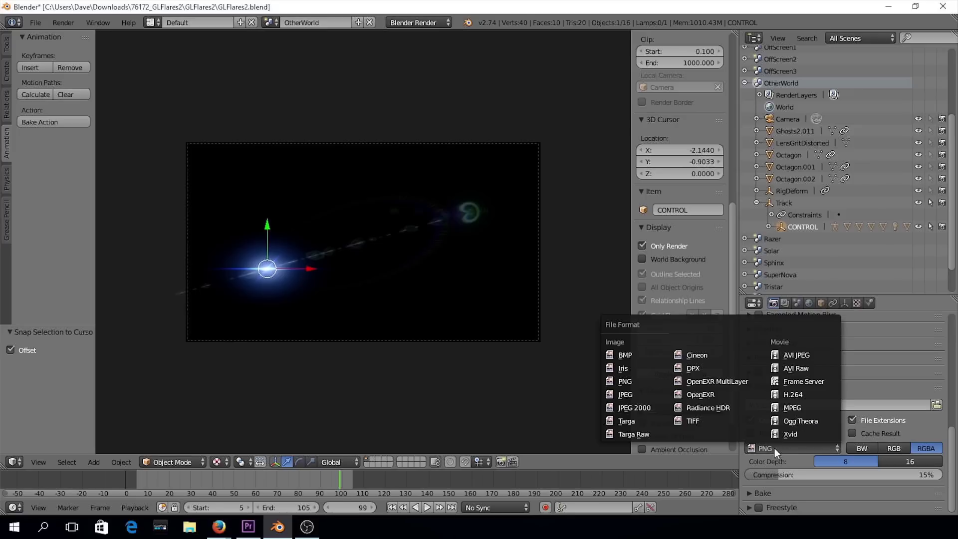
{"action": "left_click", "coordinate": [812, 395]}
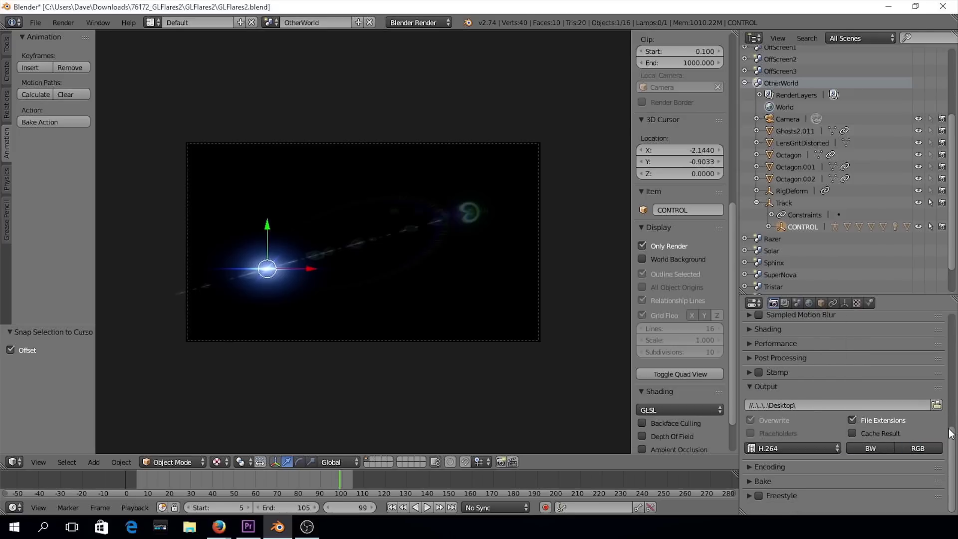
{"action": "left_click", "coordinate": [751, 465]}
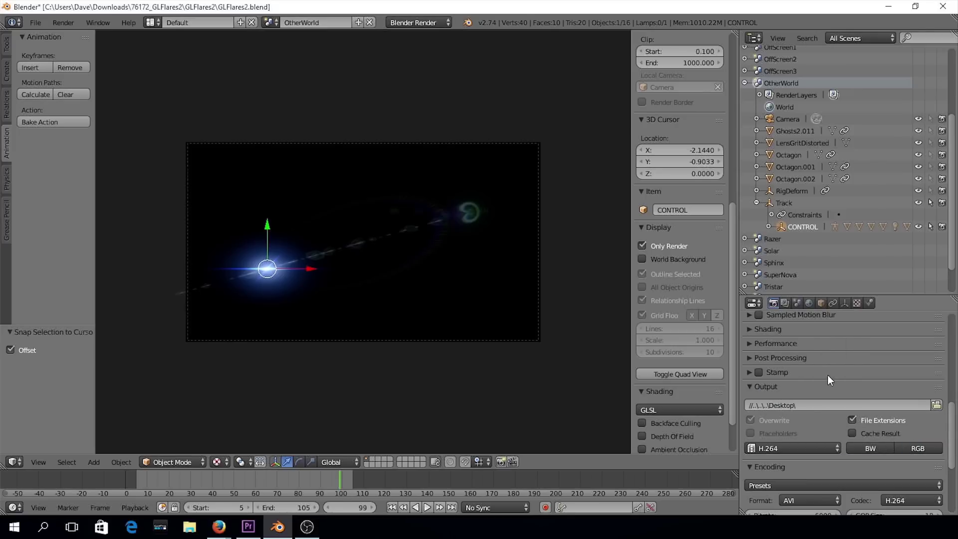
{"action": "scroll", "coordinate": [830, 373], "scroll_direction": "down", "scroll_amount": 4}
{"action": "left_click", "coordinate": [814, 427]}
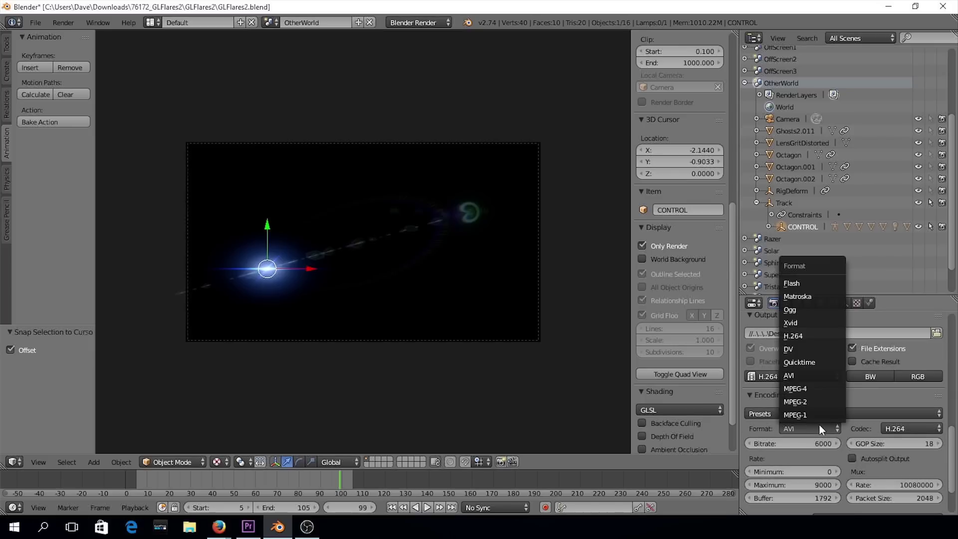
{"action": "left_click", "coordinate": [816, 361]}
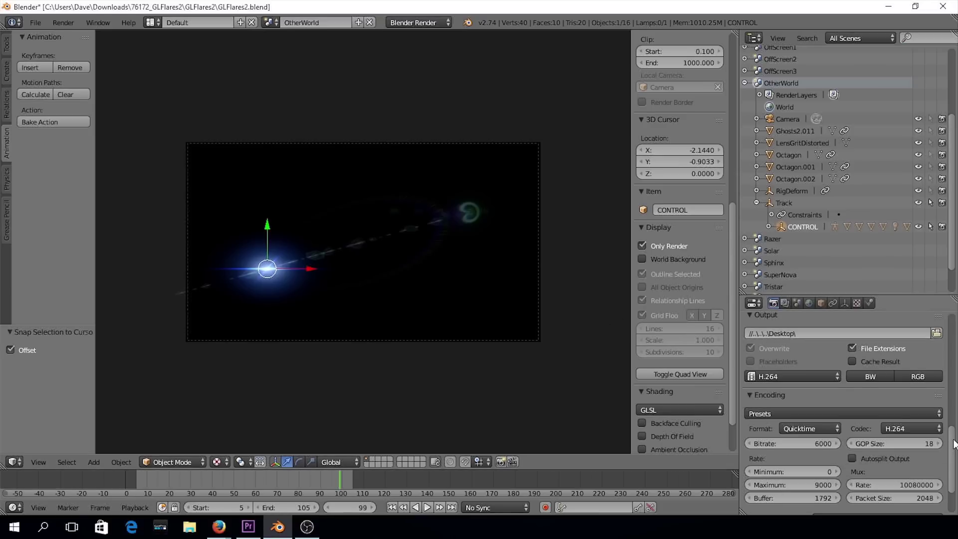
- Render the flare animation with the viewport's OpenGL render, and close the render result to return to the 3D view
{"action": "scroll", "coordinate": [955, 413], "scroll_direction": "up", "scroll_amount": 6}
{"action": "scroll", "coordinate": [955, 402], "scroll_direction": "up", "scroll_amount": 8}
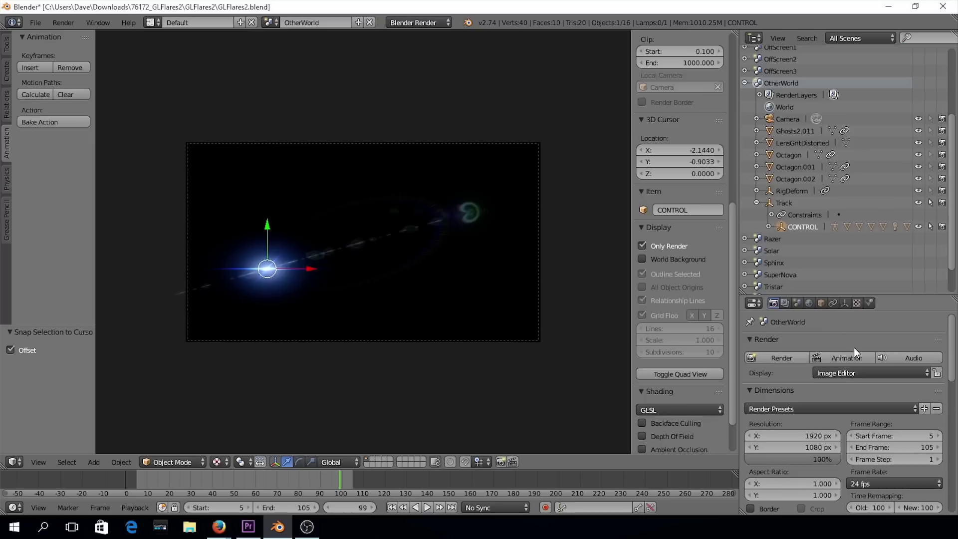
{"action": "left_click", "coordinate": [512, 460]}
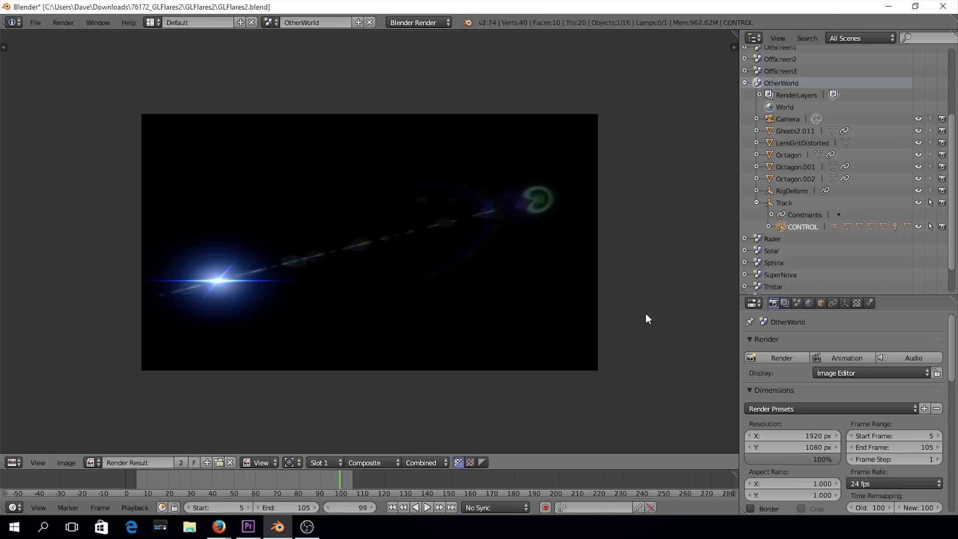
{"action": "key", "text": "Escape"}
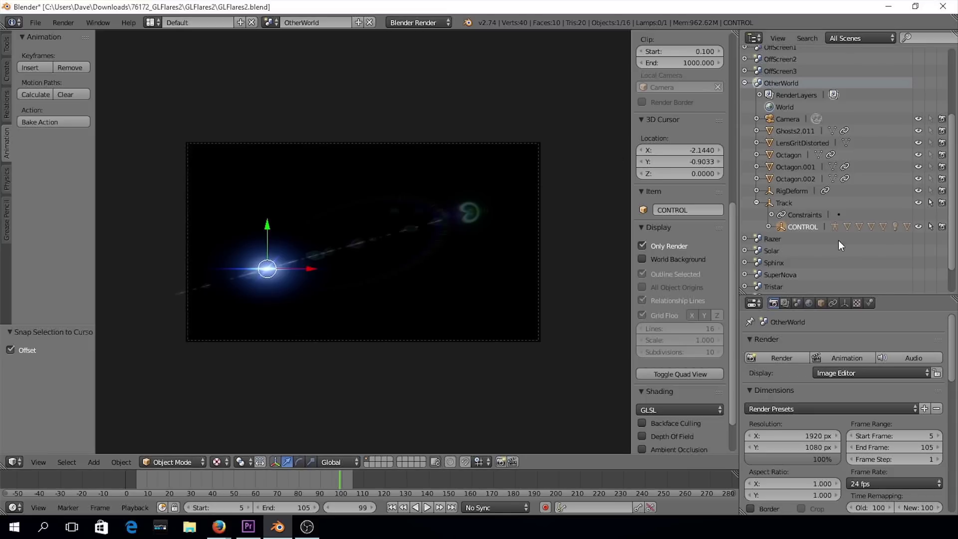
- Review the flare scenes in the maximized outliner, and restore the outliner to its normal size
{"action": "left_click_drag", "start_coordinate": [950, 168], "coordinate": [950, 111]}
{"action": "scroll", "coordinate": [813, 211], "scroll_direction": "down", "scroll_amount": 3}
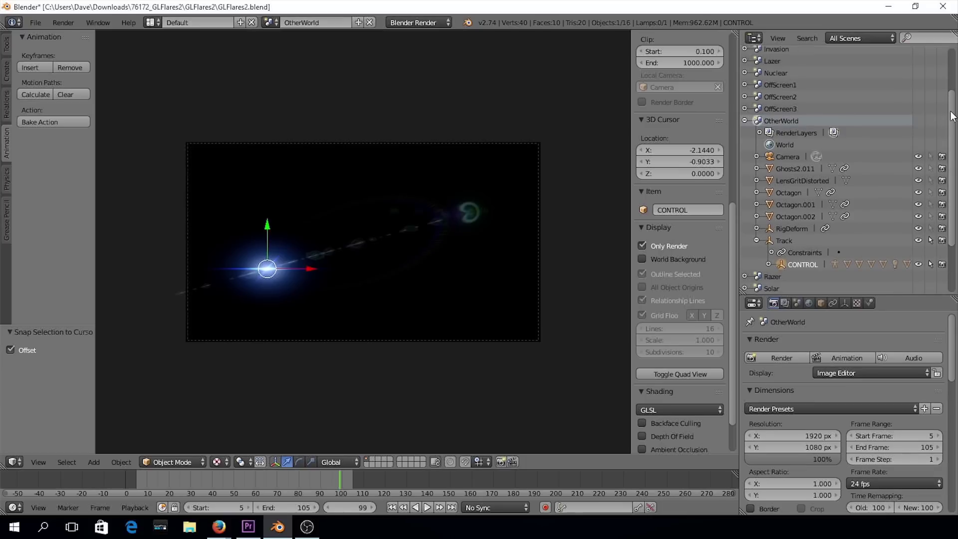
{"action": "scroll", "coordinate": [908, 62], "scroll_direction": "up", "scroll_amount": 3}
{"action": "left_click", "coordinate": [772, 39]}
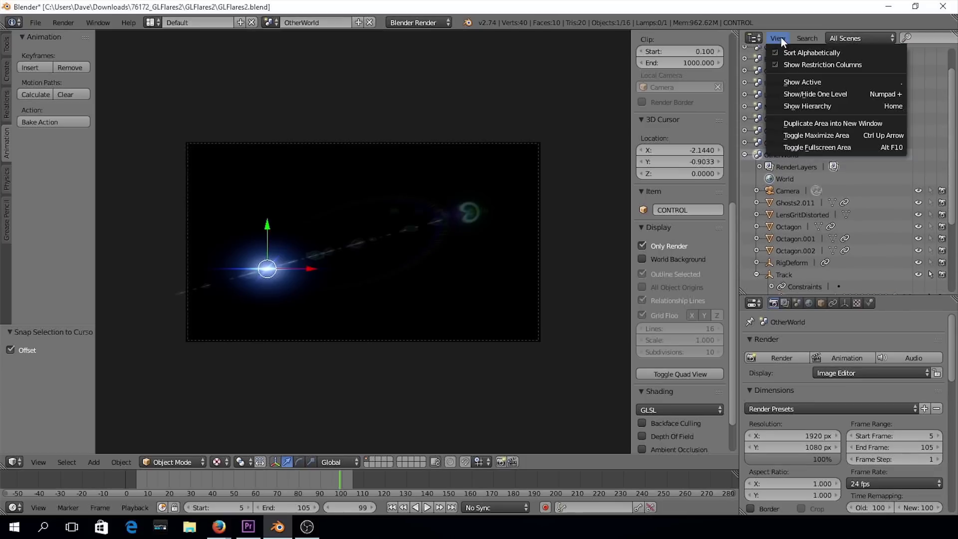
{"action": "left_click", "coordinate": [815, 135]}
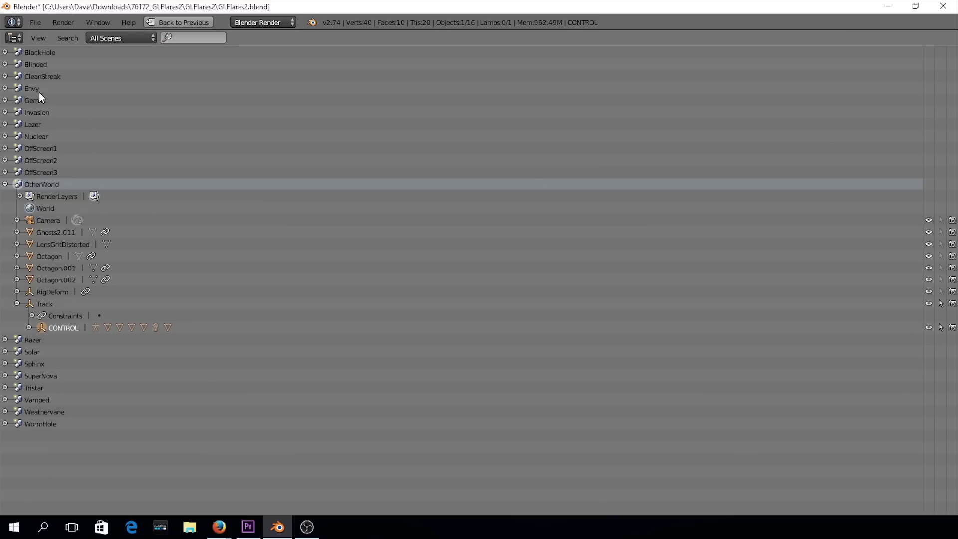
{"action": "left_click", "coordinate": [48, 38]}
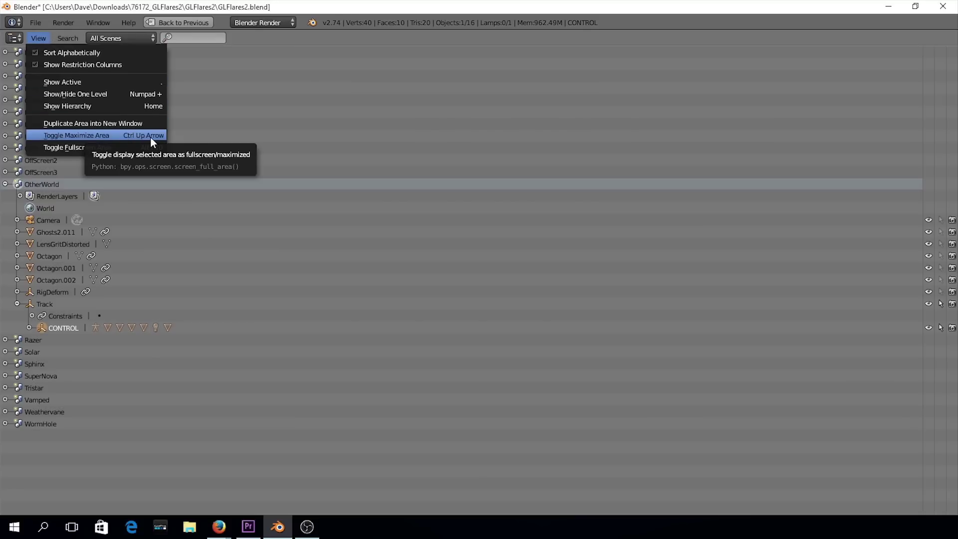
{"action": "left_click", "coordinate": [78, 135]}
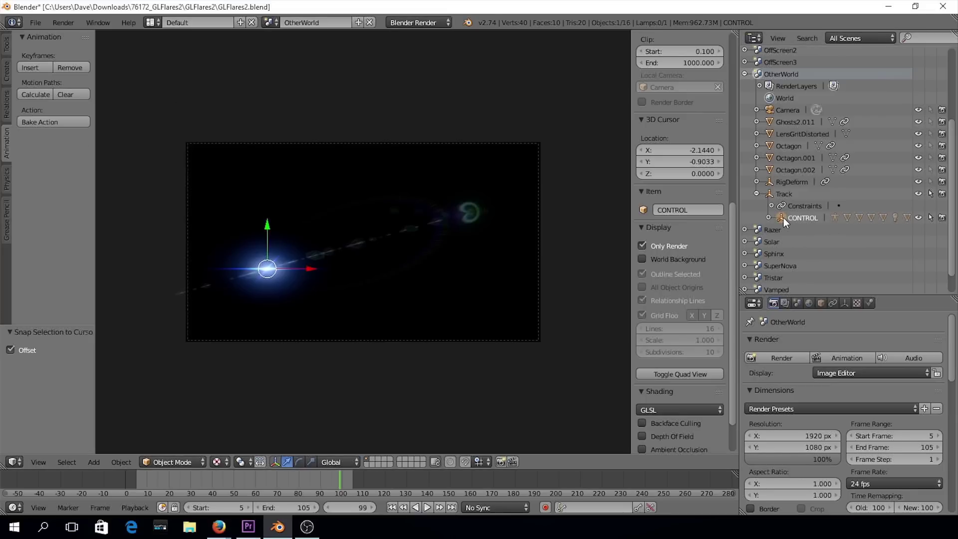
- Unparent CONTROL from the Track empty in the OtherWorld scene and collapse Track's hierarchy
{"action": "left_click_drag", "start_coordinate": [783, 217], "coordinate": [789, 89]}
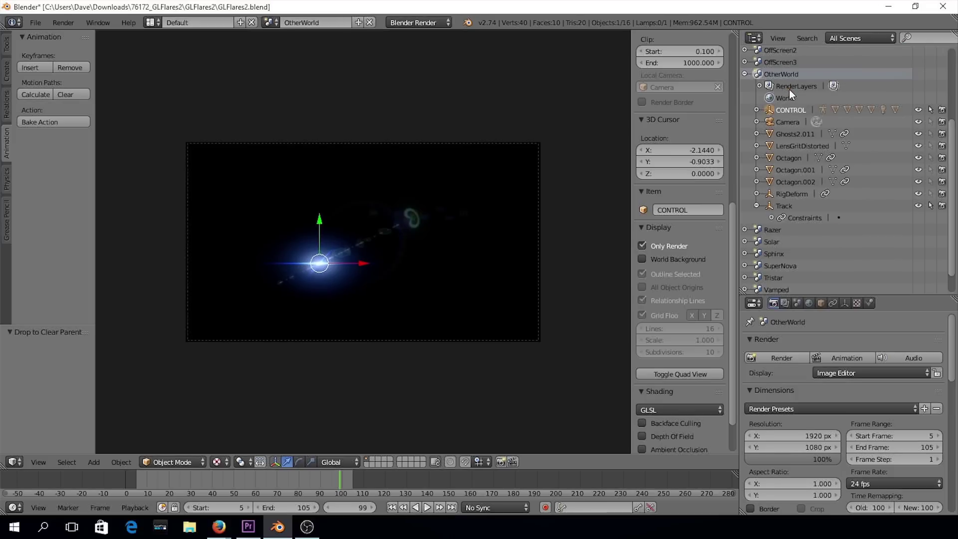
{"action": "left_click", "coordinate": [756, 205]}
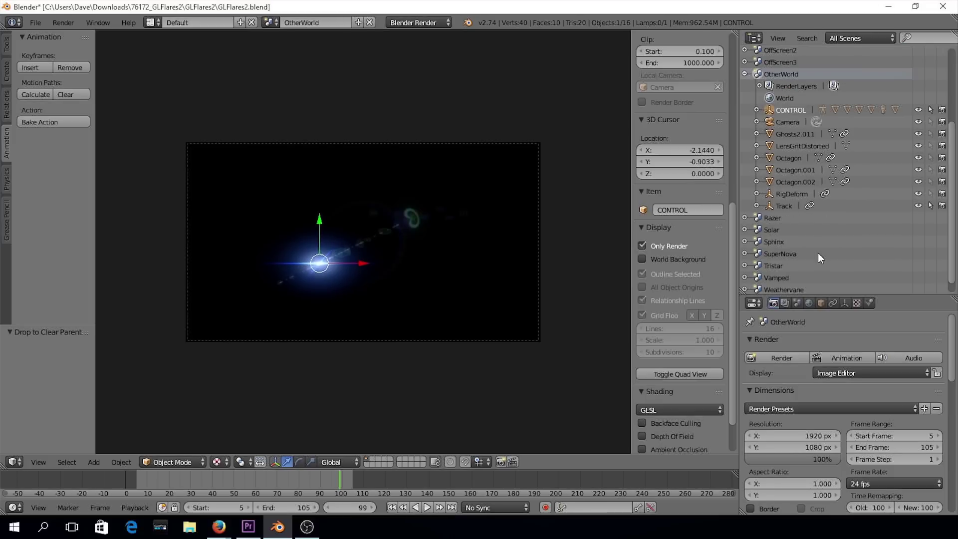
- Switch to the Motion Tracking layout and link an empty to the marker named Track on the other headlight
{"action": "left_click", "coordinate": [158, 22]}
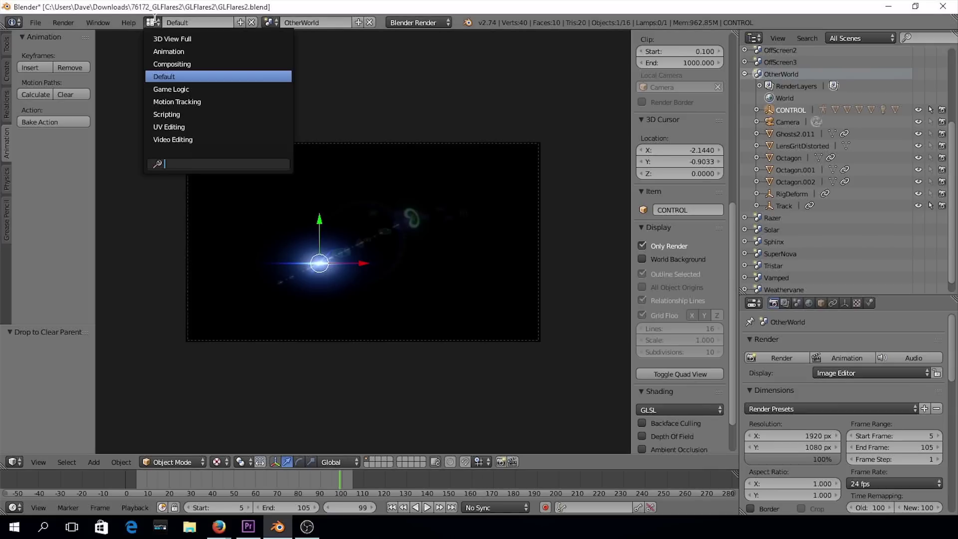
{"action": "left_click", "coordinate": [186, 101]}
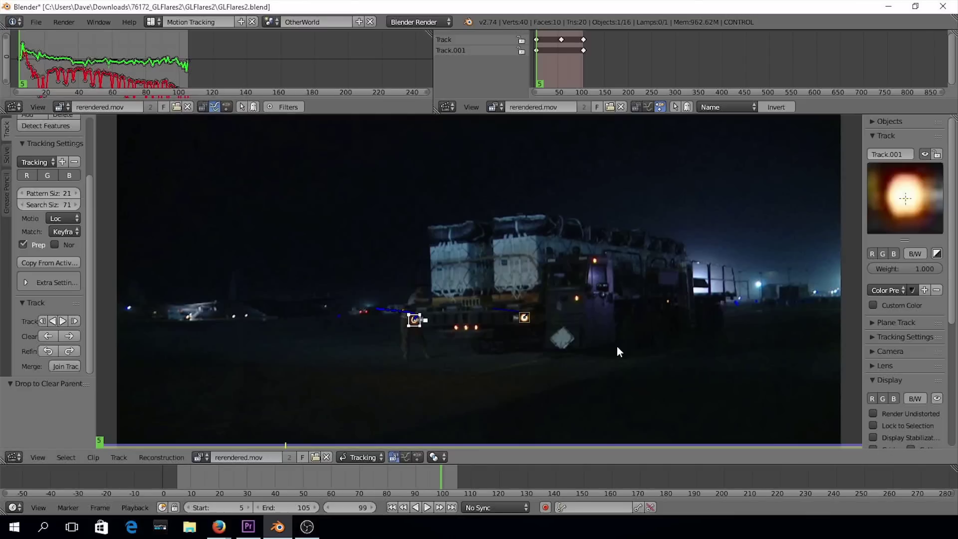
{"action": "right_click", "coordinate": [523, 320]}
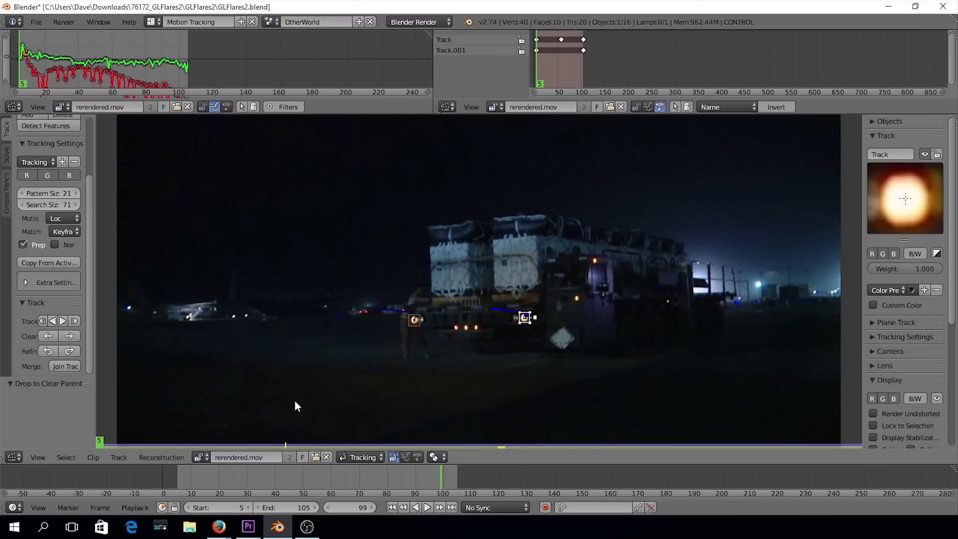
{"action": "left_click", "coordinate": [160, 453]}
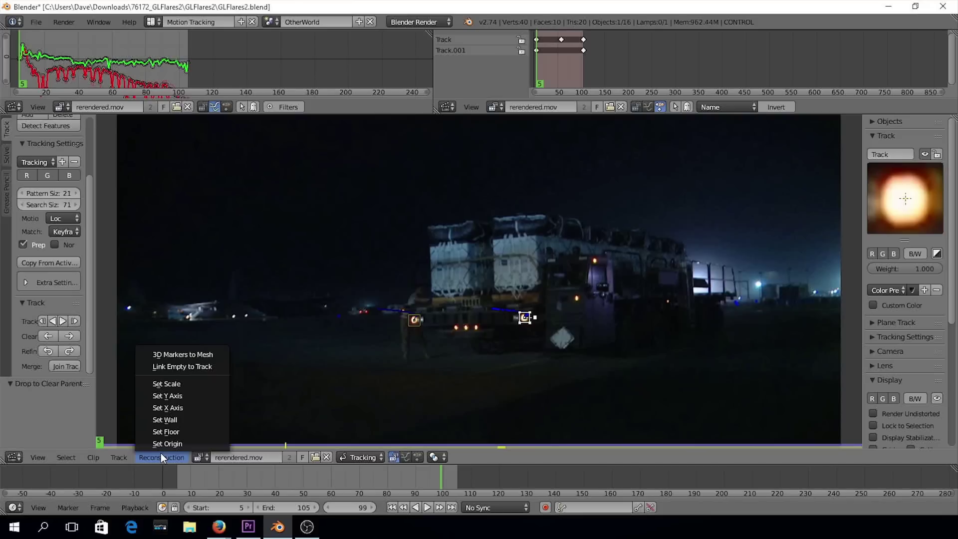
{"action": "left_click", "coordinate": [181, 367]}
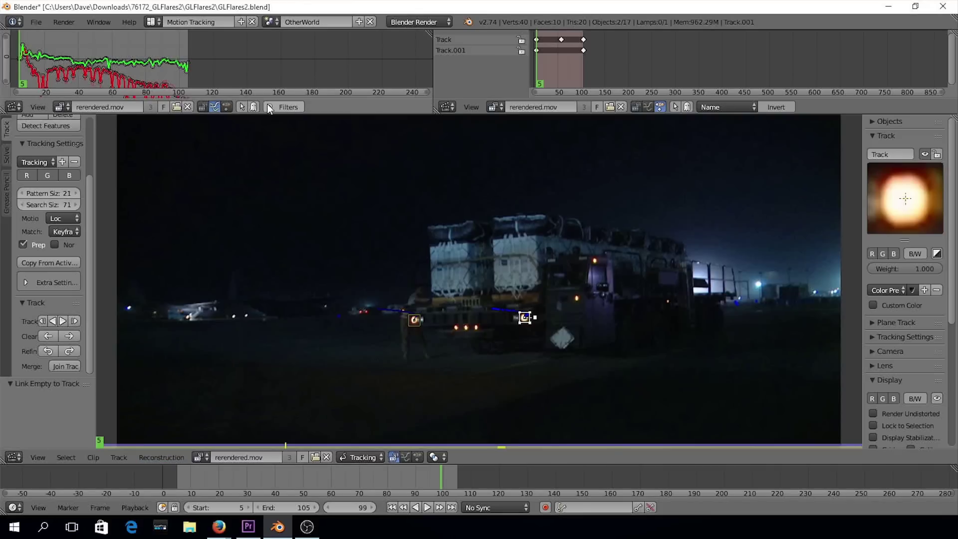
- Return to the Default layout, parent CONTROL to the Track.001 empty and scrub to frame 87 to check the flare's motion
{"action": "left_click", "coordinate": [149, 24]}
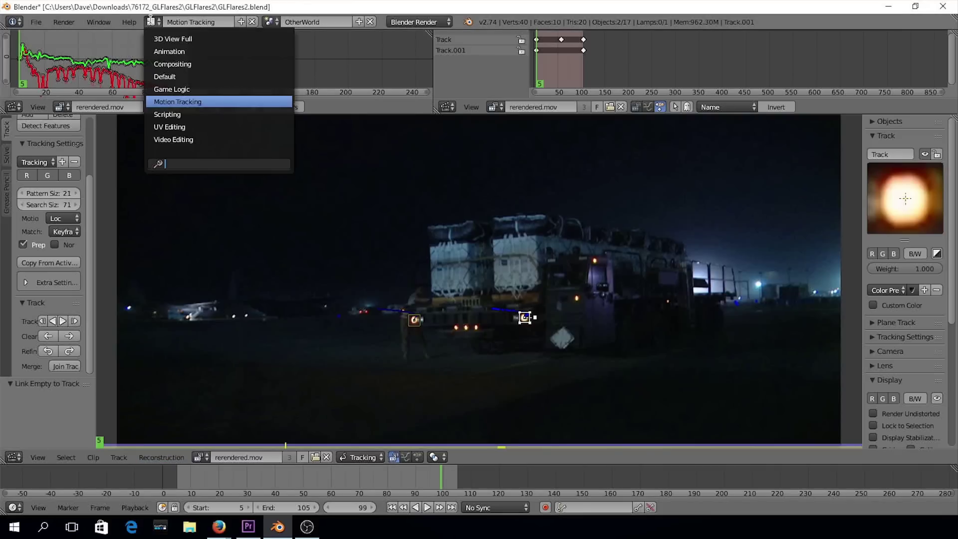
{"action": "left_click", "coordinate": [184, 76]}
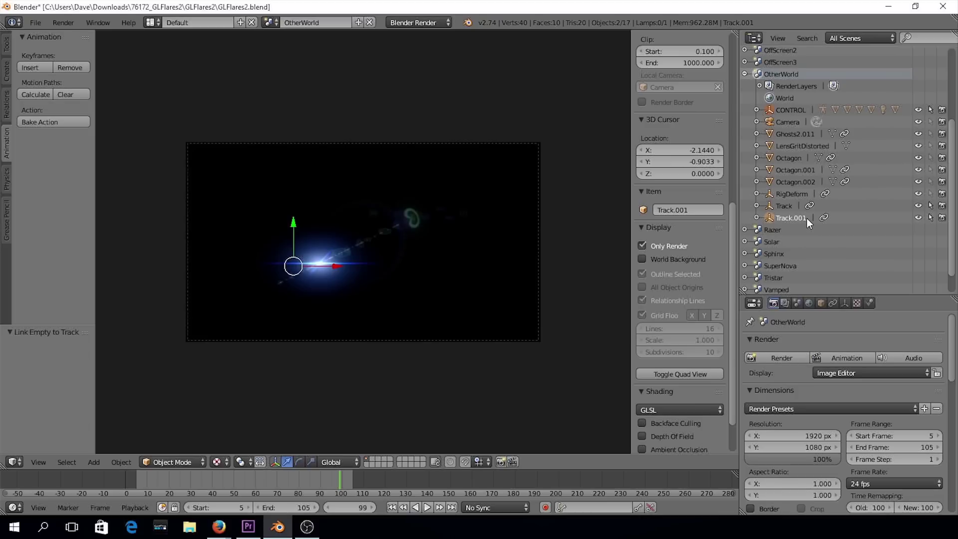
{"action": "left_click", "coordinate": [771, 111]}
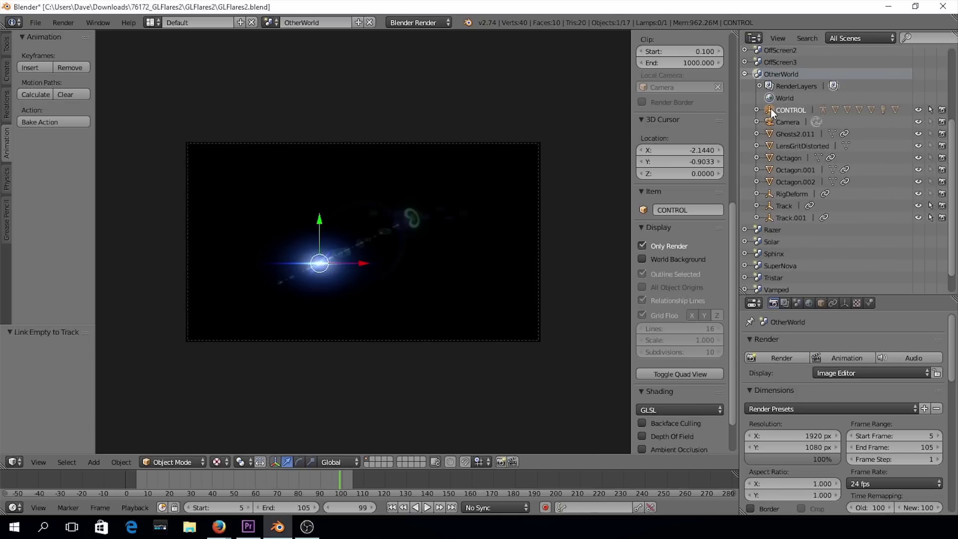
{"action": "left_click_drag", "start_coordinate": [770, 109], "coordinate": [771, 220]}
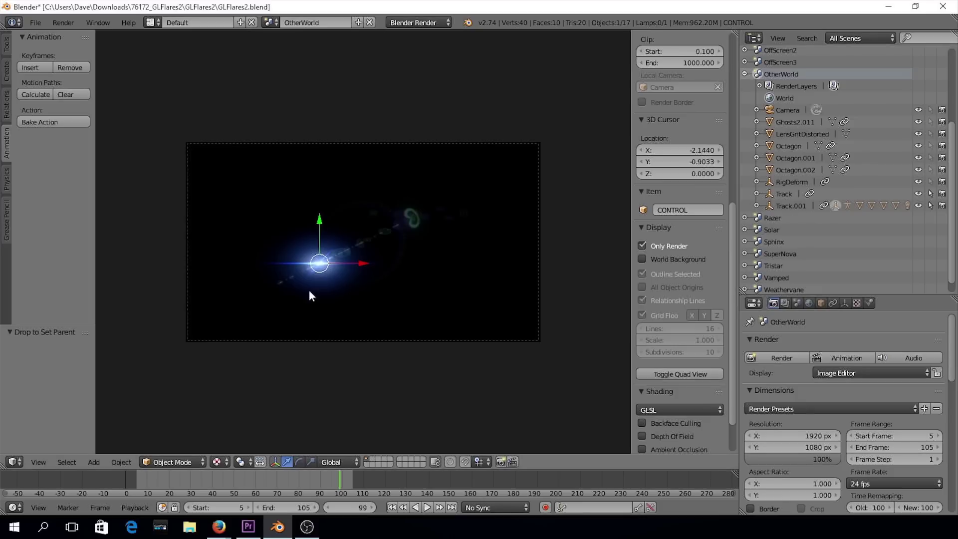
{"action": "left_click_drag", "start_coordinate": [167, 476], "coordinate": [313, 472]}
- Turn off render-only display, select the Track.001 empty in the OtherWorld scene and snap the 3D cursor to it
{"action": "left_click", "coordinate": [642, 245]}
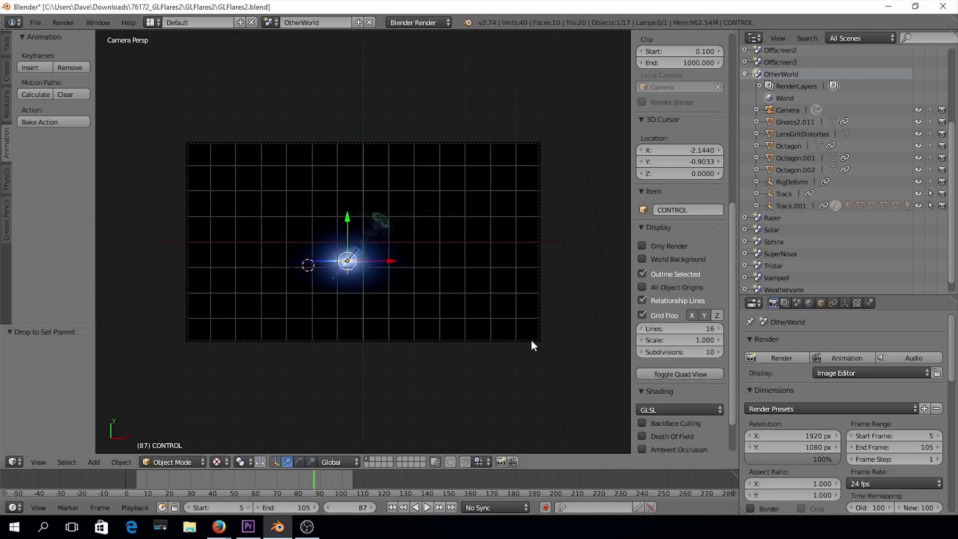
{"action": "middle_click_drag", "start_coordinate": [483, 310], "coordinate": [483, 193]}
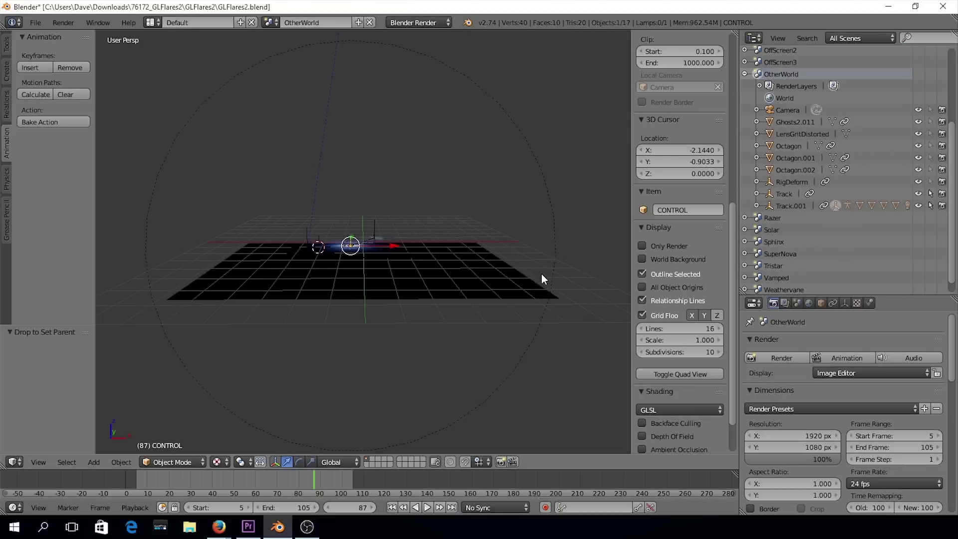
{"action": "left_click", "coordinate": [756, 205]}
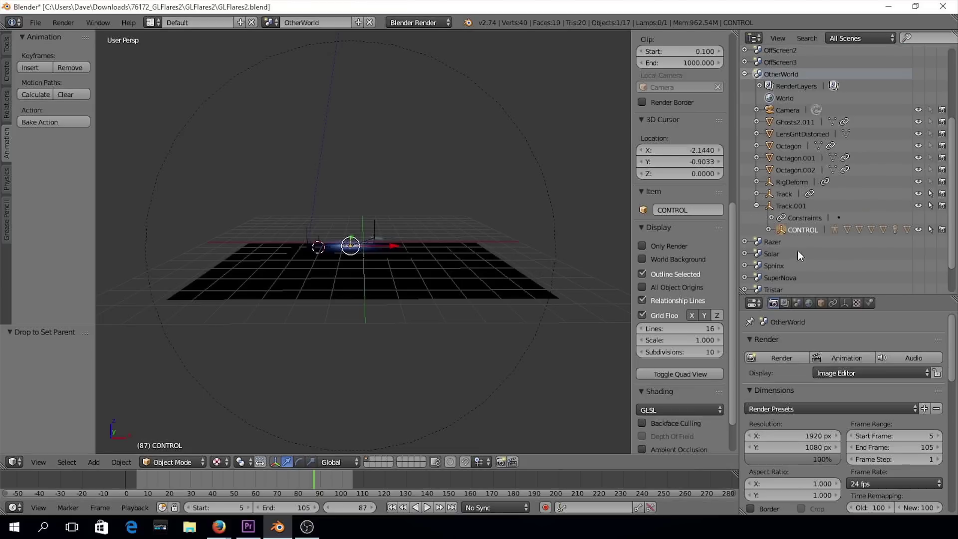
{"action": "left_click", "coordinate": [777, 205]}
{"action": "middle_click_drag", "start_coordinate": [493, 250], "coordinate": [498, 280]}
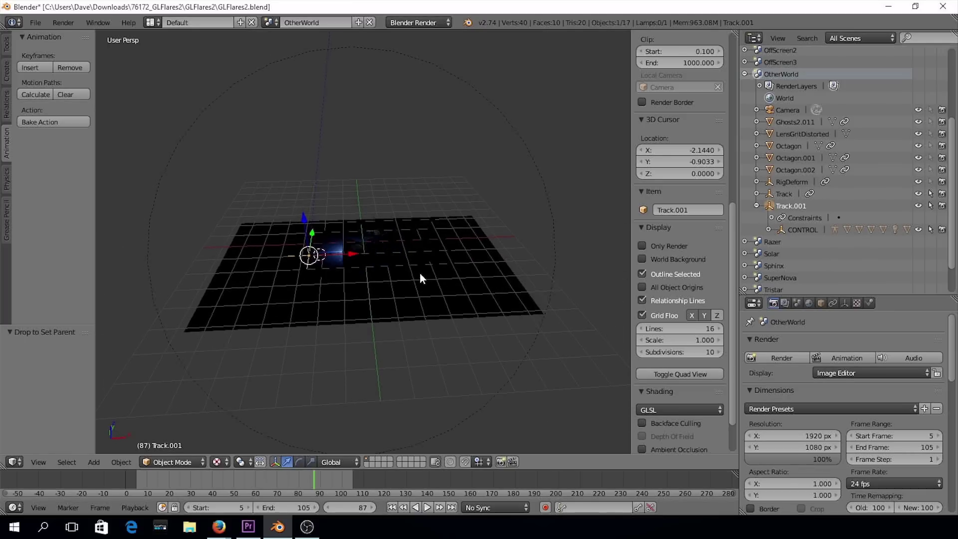
{"action": "key", "text": "space"}
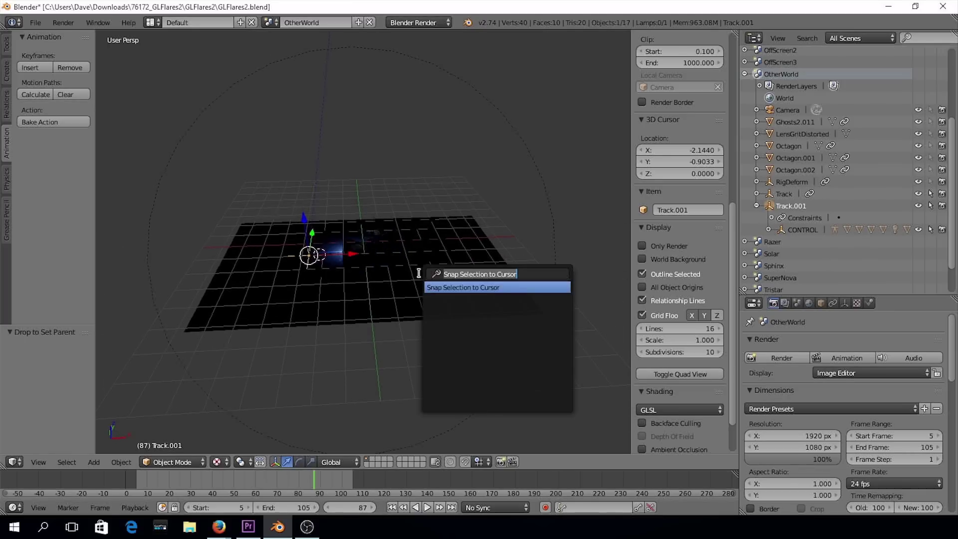
{"action": "type", "text": "snap"}
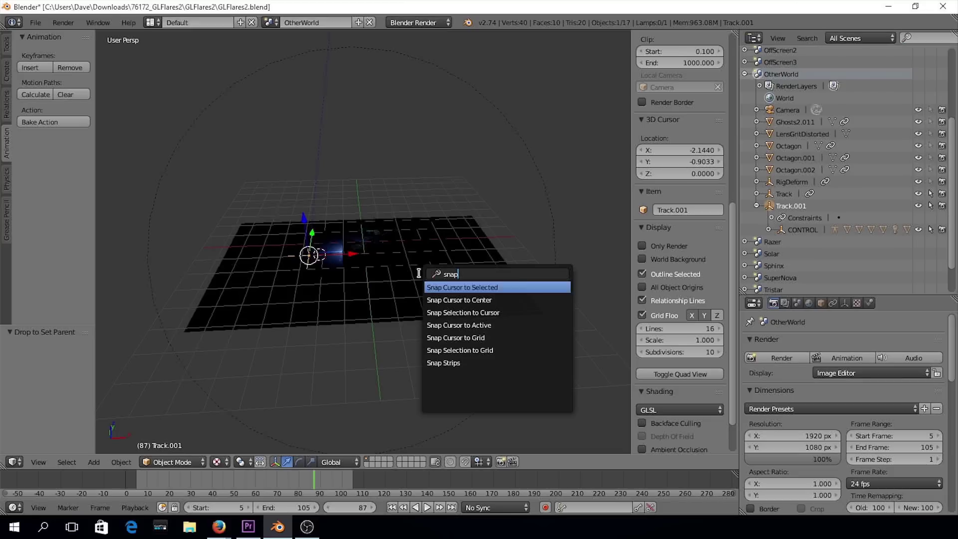
{"action": "left_click", "coordinate": [488, 288]}
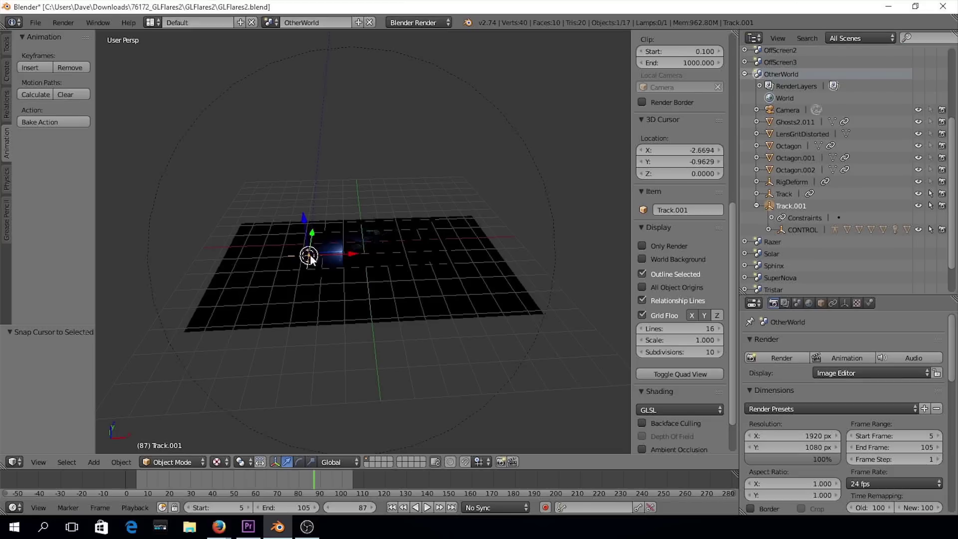
- Select CONTROL under Track.001 and snap it to the 3D cursor
{"action": "left_click", "coordinate": [800, 232]}
{"action": "key", "text": "space"}
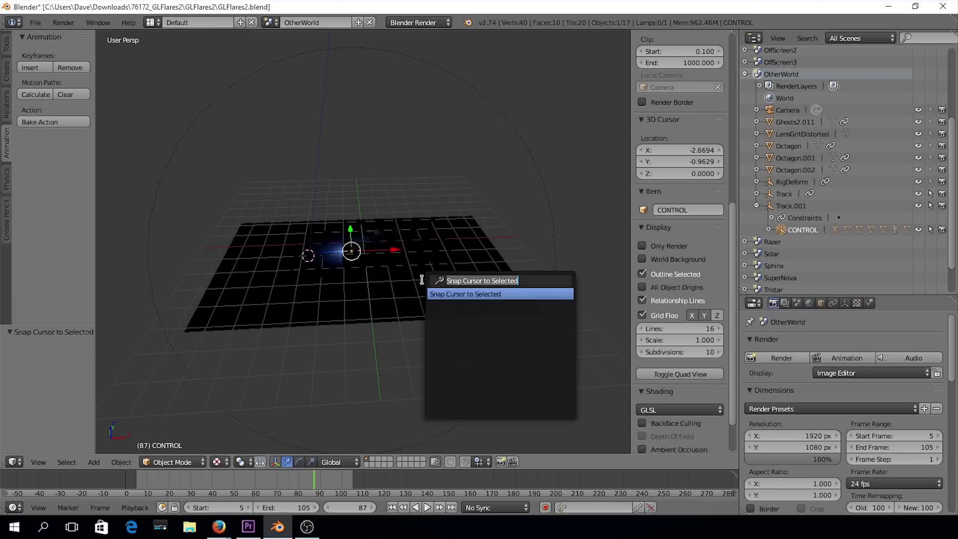
{"action": "type", "text": "snap"}
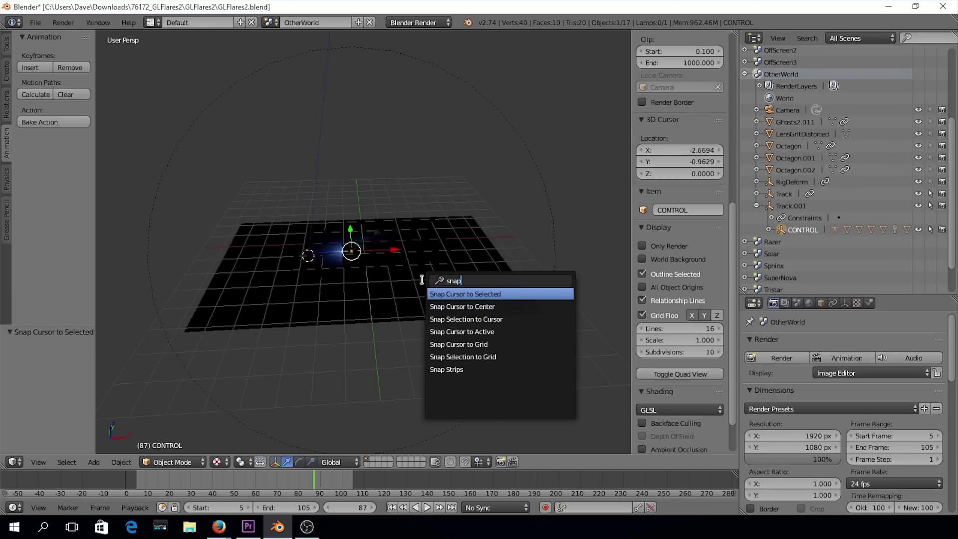
{"action": "left_click", "coordinate": [466, 319]}
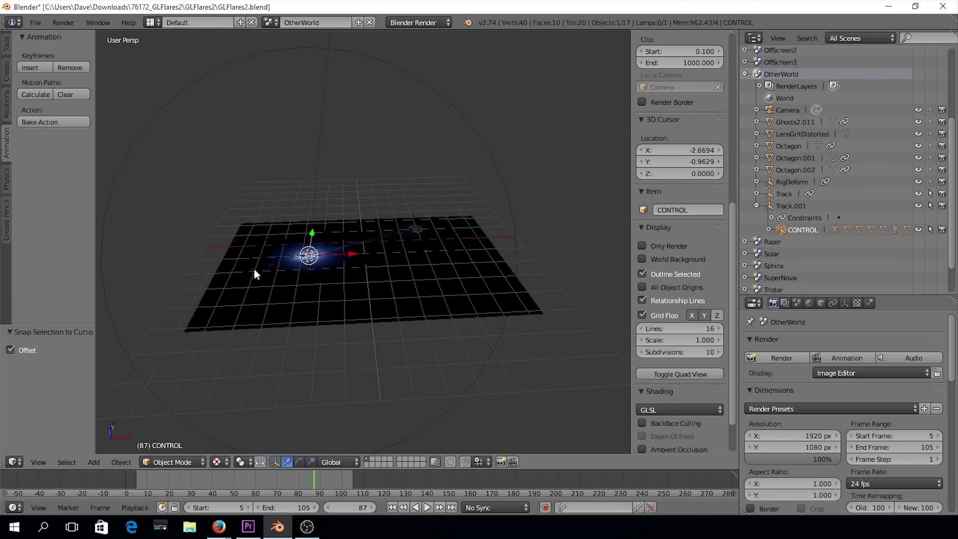
- Restore render-only display, return to the camera view and scrub to frame 97 to check the flare's motion
{"action": "left_click", "coordinate": [575, 244]}
{"action": "left_click", "coordinate": [642, 245]}
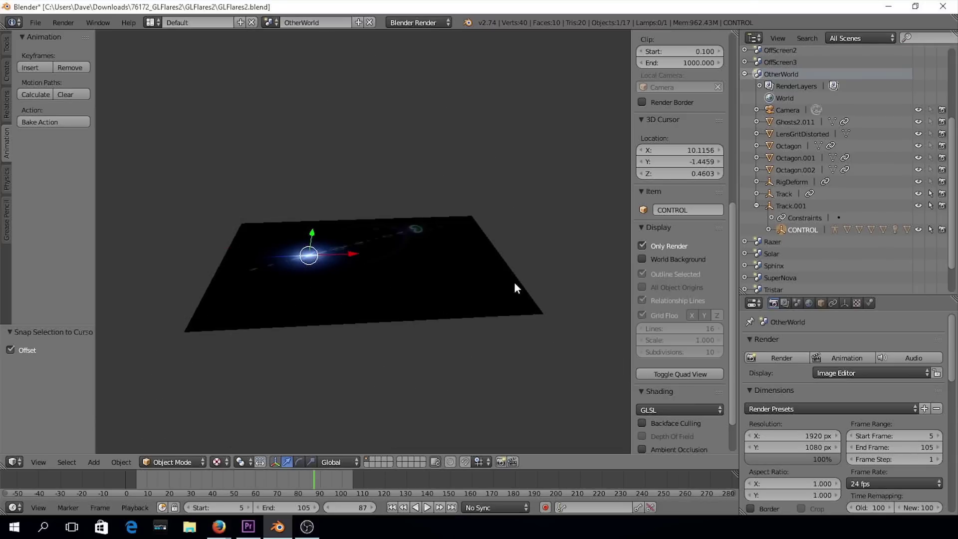
{"action": "key", "text": "KP_0"}
{"action": "left_click_drag", "start_coordinate": [153, 474], "coordinate": [334, 476]}
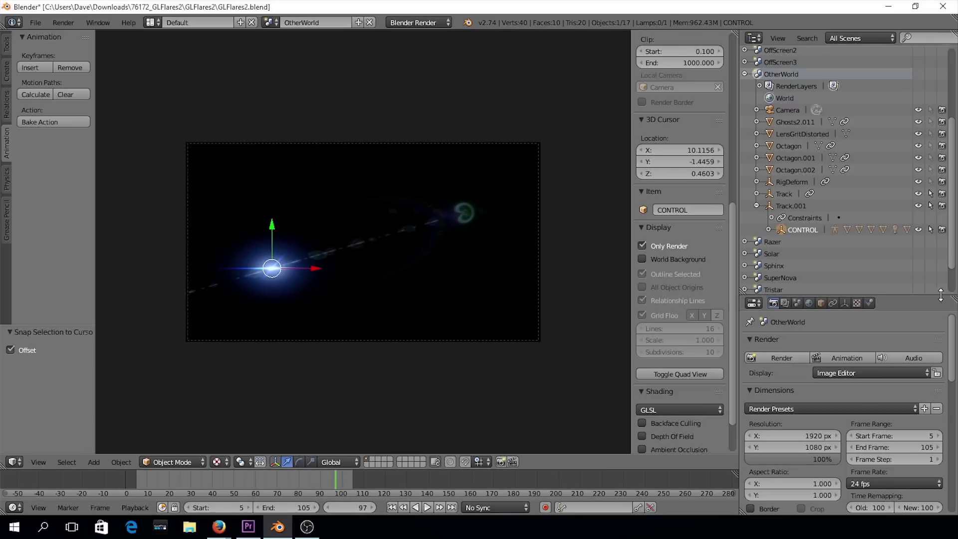
- Set the render output to the Desktop with file name 1 and start the OpenGL animation render
{"action": "left_click_drag", "start_coordinate": [949, 372], "coordinate": [953, 400]}
{"action": "scroll", "coordinate": [953, 399], "scroll_direction": "down", "scroll_amount": 8}
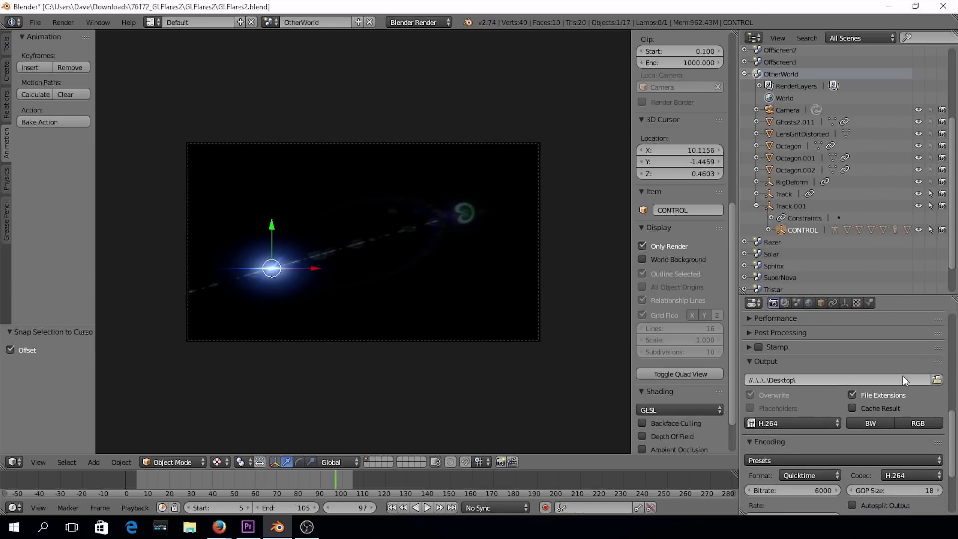
{"action": "left_click", "coordinate": [937, 380]}
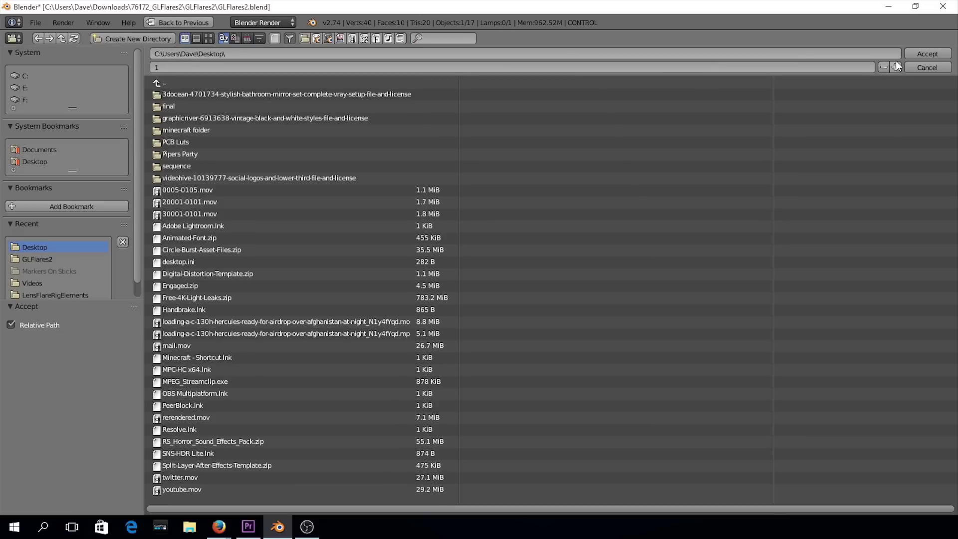
{"action": "left_click", "coordinate": [918, 52]}
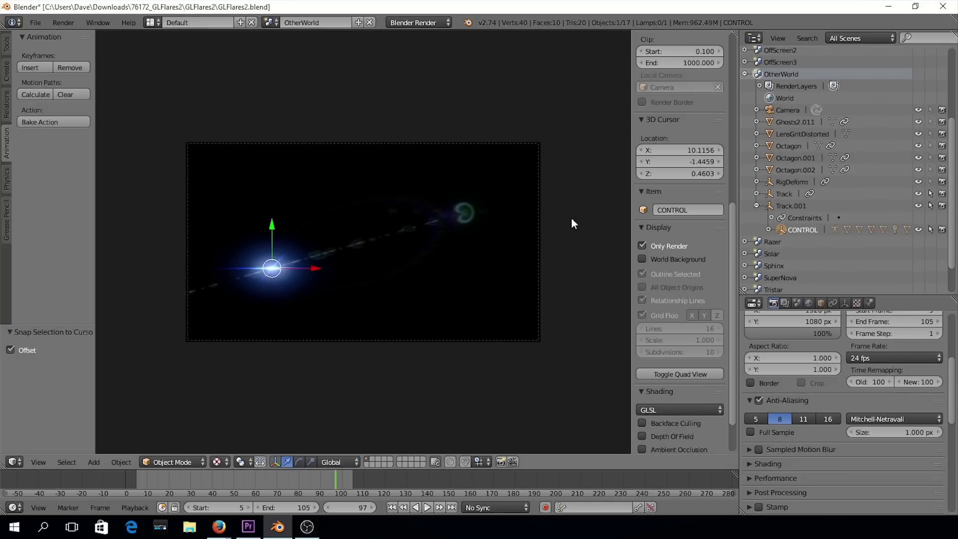
{"action": "left_click", "coordinate": [513, 462]}
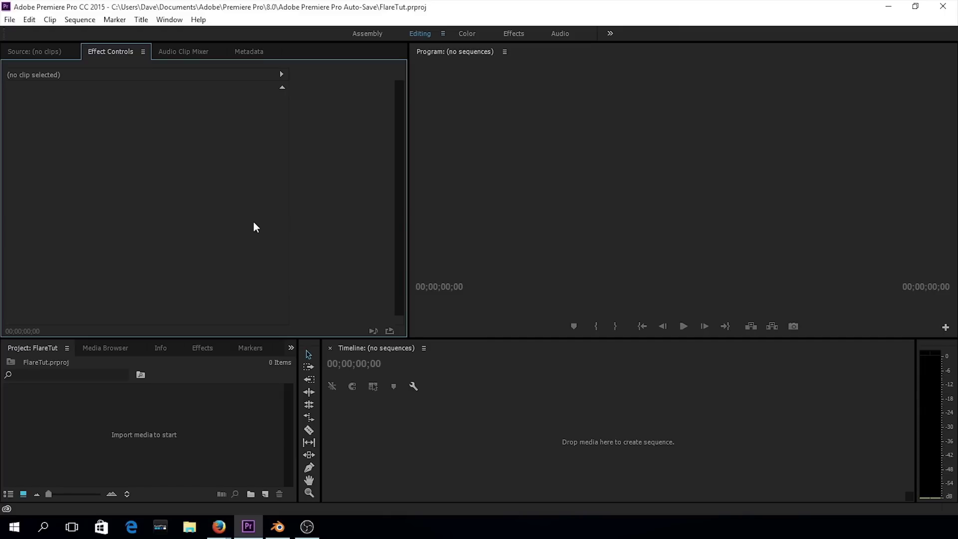
- In Adobe Premiere Pro, import rerendered.mov, 0005-0105.mov and 10005-0105.mov into the FlareTut project
{"action": "right_click", "coordinate": [191, 369]}
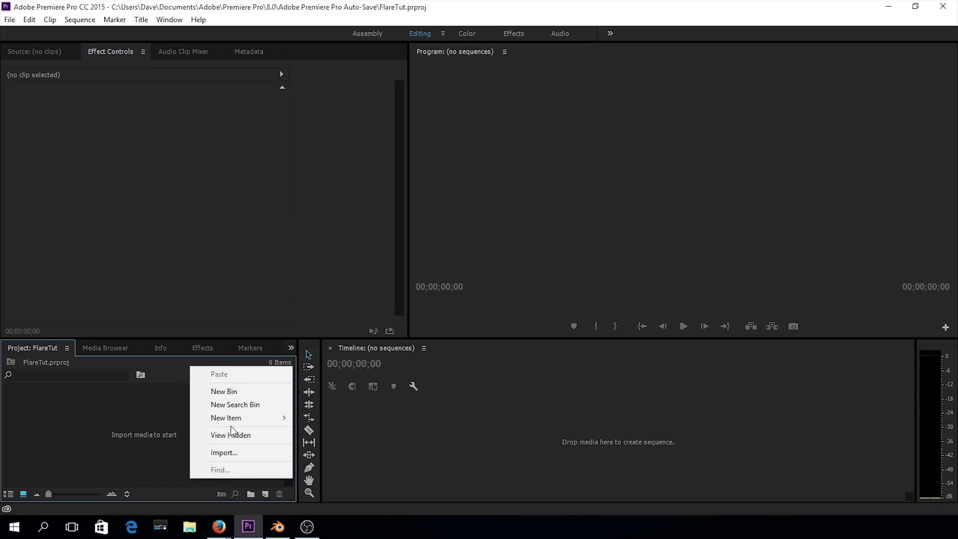
{"action": "left_click", "coordinate": [234, 452]}
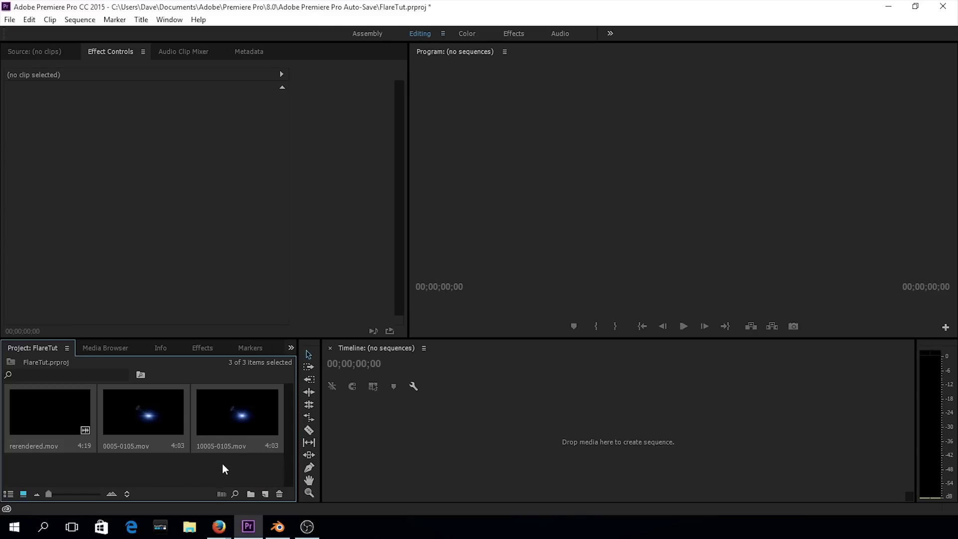
{"action": "left_click", "coordinate": [202, 476]}
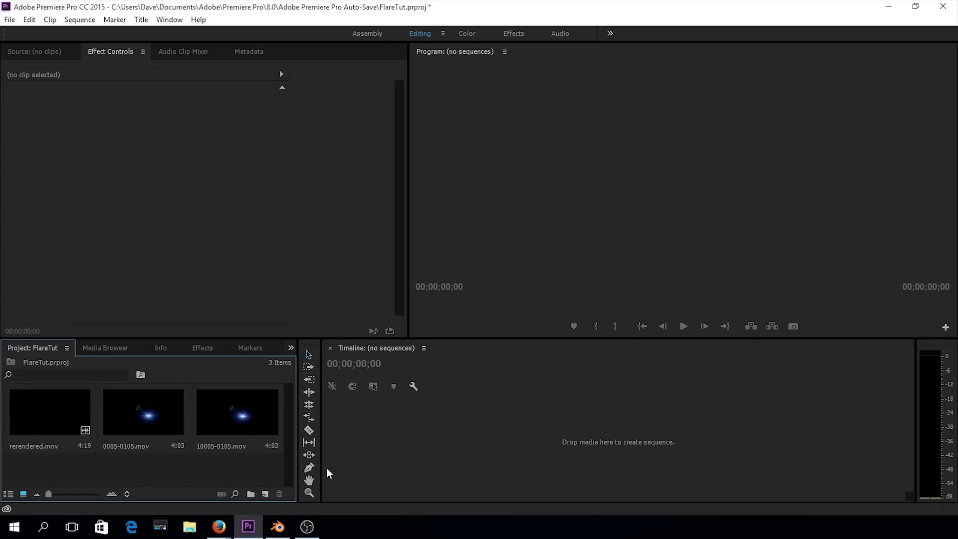
- Create a sequence from rerendered.mov and set its time display to Frames
{"action": "left_click_drag", "start_coordinate": [49, 423], "coordinate": [571, 442]}
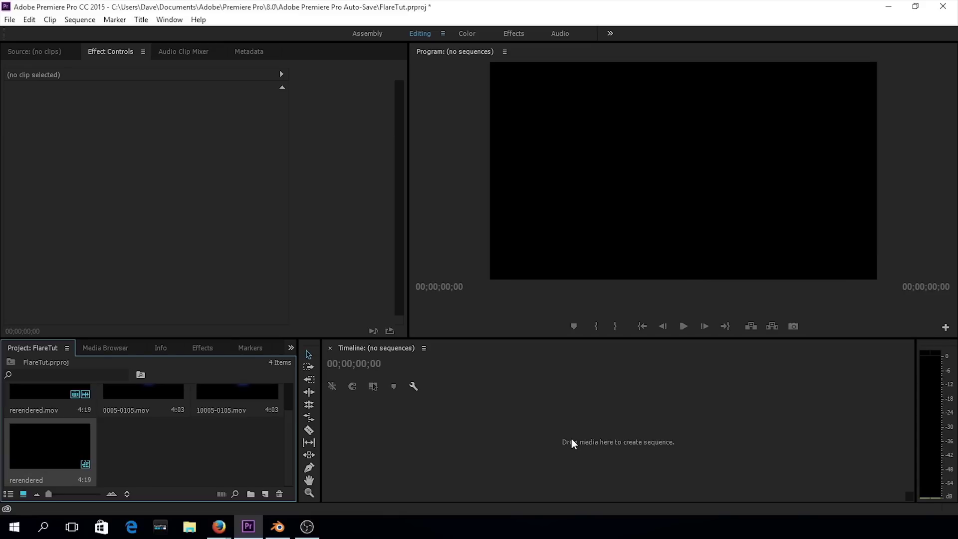
{"action": "left_click_drag", "start_coordinate": [613, 496], "coordinate": [388, 496]}
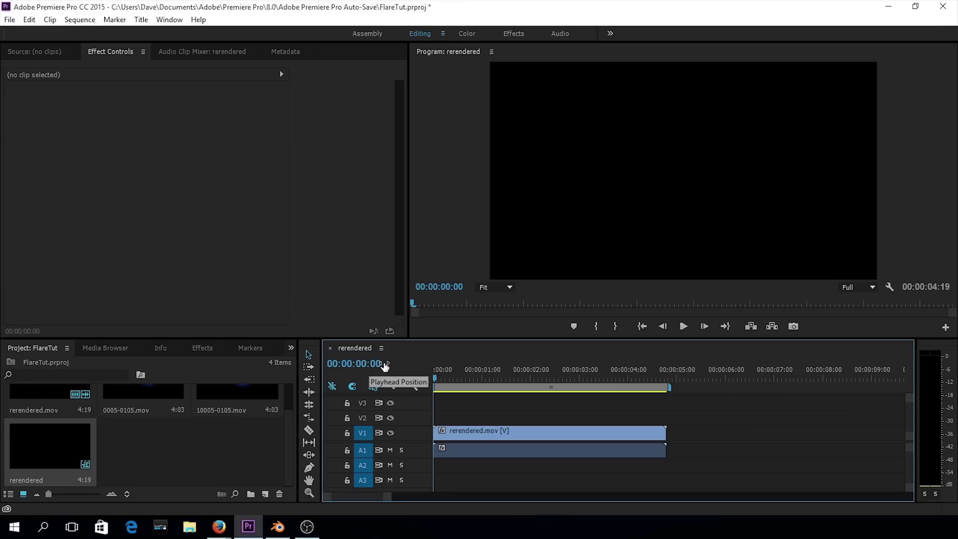
{"action": "right_click", "coordinate": [390, 367]}
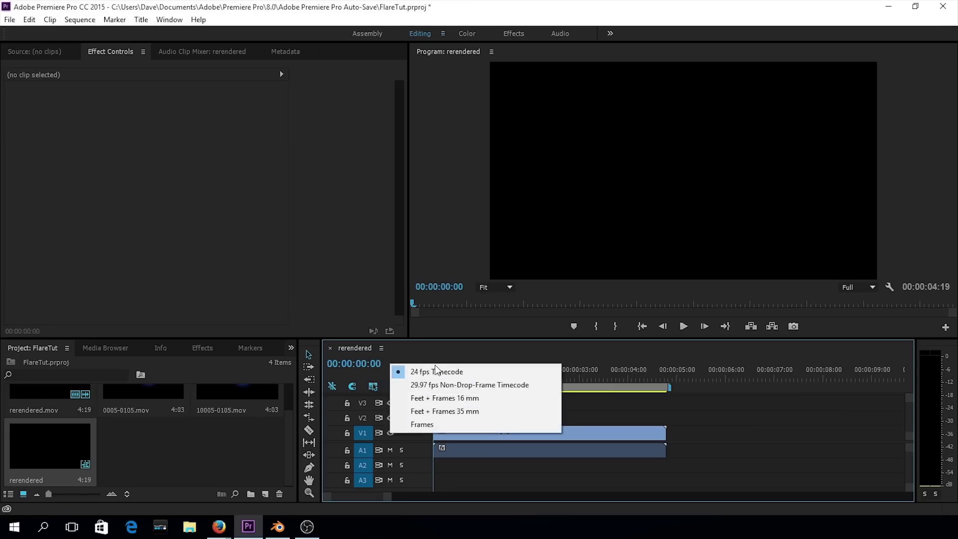
{"action": "left_click", "coordinate": [424, 427]}
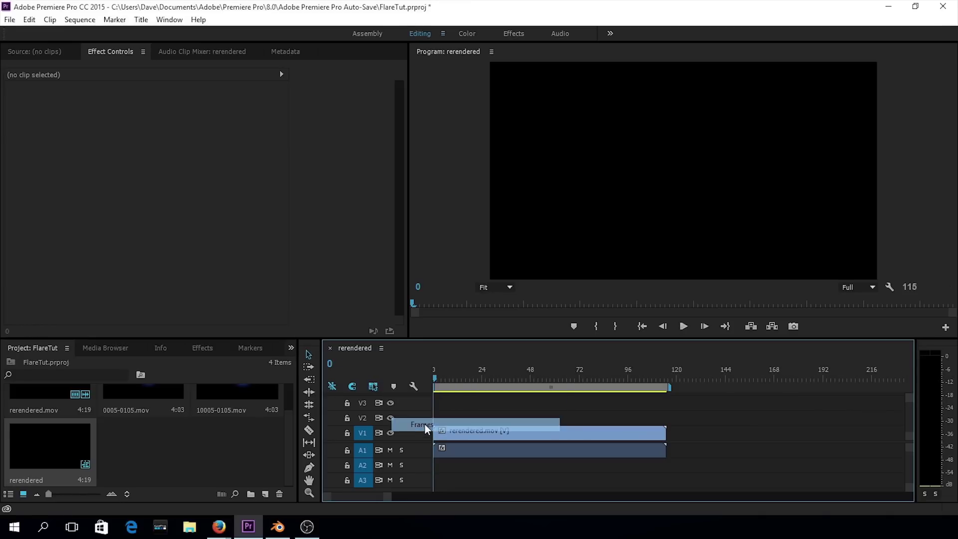
- Move the playhead to frame 5 and trim the start of the rerendered.mov clip to it
{"action": "left_click", "coordinate": [331, 363]}
{"action": "type", "text": "5"}
{"action": "key", "text": "Return"}
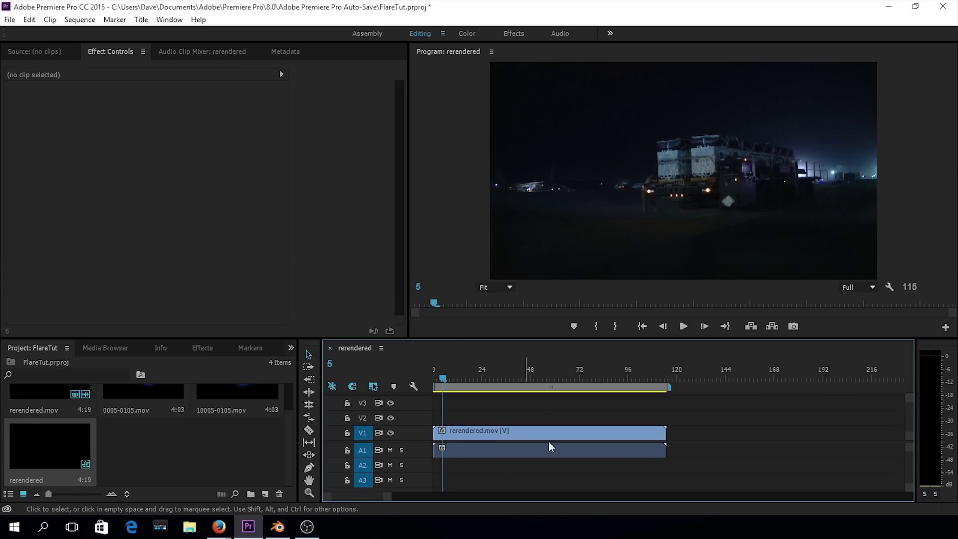
{"action": "left_click", "coordinate": [437, 445]}
{"action": "left_click_drag", "start_coordinate": [437, 445], "coordinate": [442, 436]}
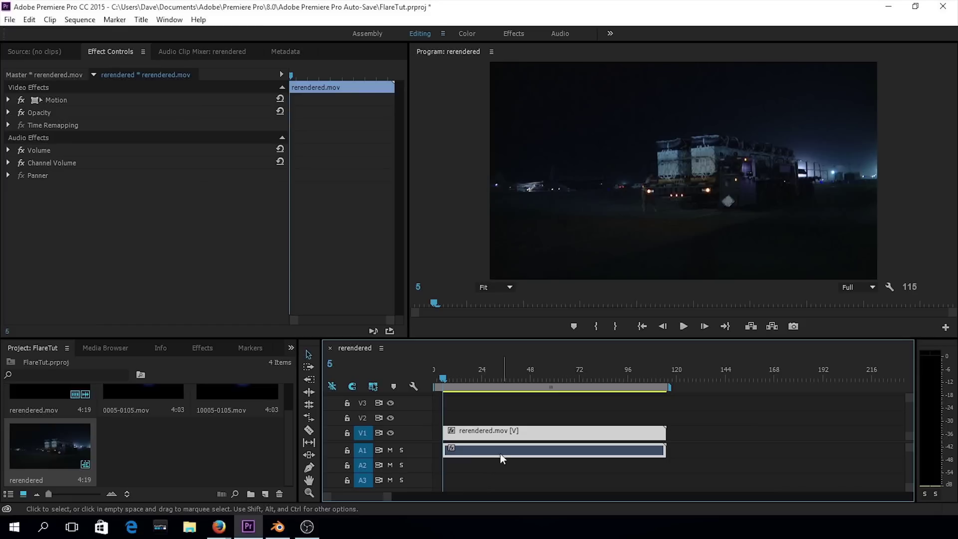
- Trim the end of the rerendered.mov clip to frame 105, and scrub back to frame 40
{"action": "left_click_drag", "start_coordinate": [439, 375], "coordinate": [642, 383]}
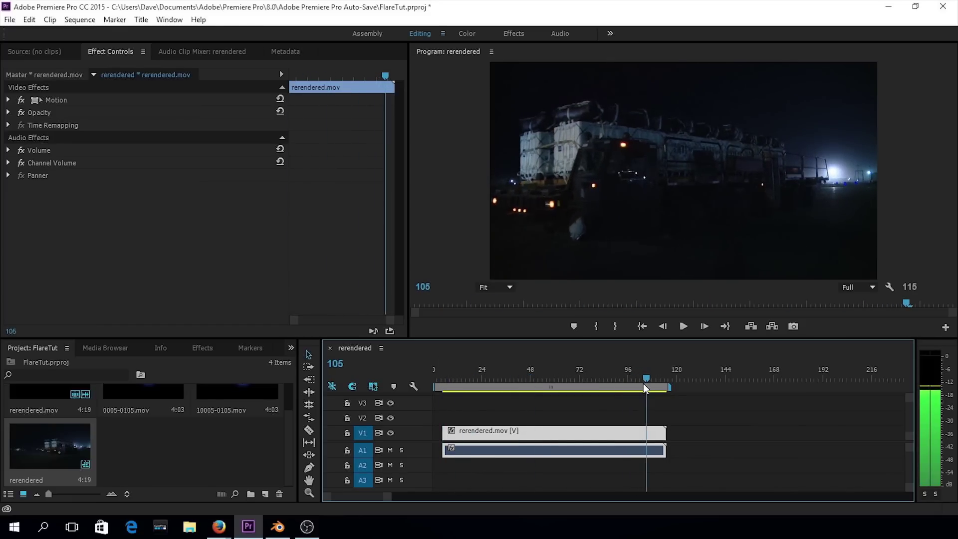
{"action": "left_click", "coordinate": [680, 418]}
{"action": "left_click_drag", "start_coordinate": [665, 432], "coordinate": [647, 432]}
{"action": "left_click", "coordinate": [522, 376]}
{"action": "left_click_drag", "start_coordinate": [521, 376], "coordinate": [512, 375]}
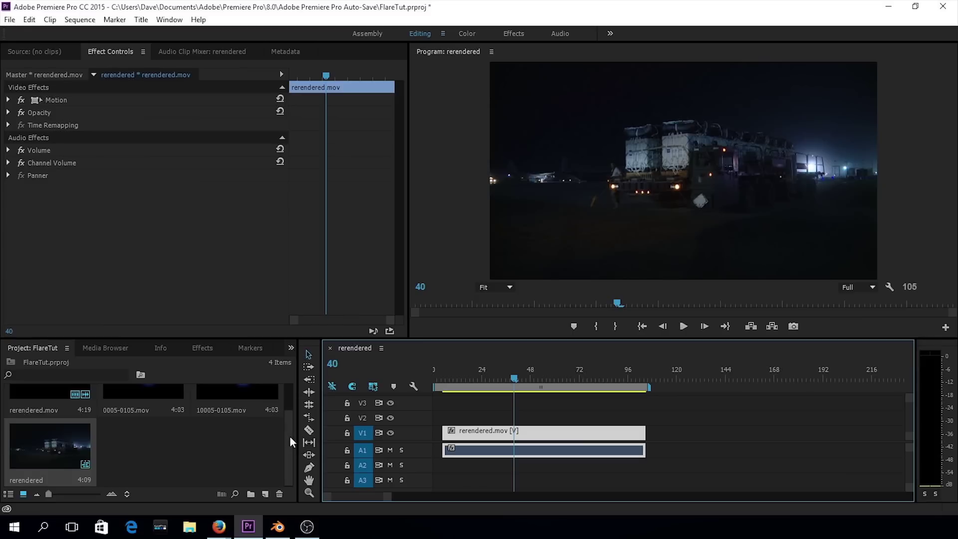
- Place 0005-0105.mov on track V2 directly above the trimmed footage and set its blend mode to Linear Dodge (Add)
{"action": "left_click_drag", "start_coordinate": [289, 442], "coordinate": [289, 420]}
{"action": "left_click", "coordinate": [147, 411]}
{"action": "left_click_drag", "start_coordinate": [144, 411], "coordinate": [445, 425]}
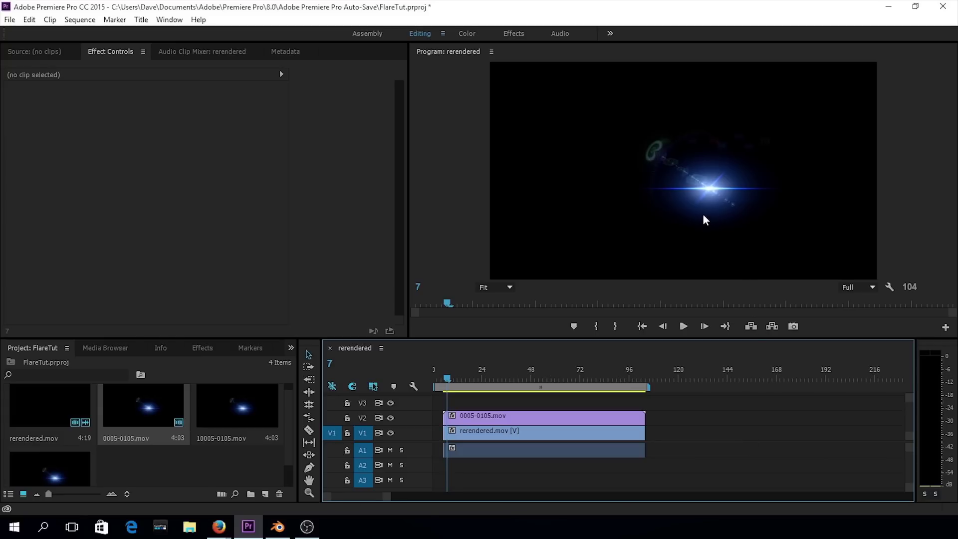
{"action": "left_click", "coordinate": [531, 415]}
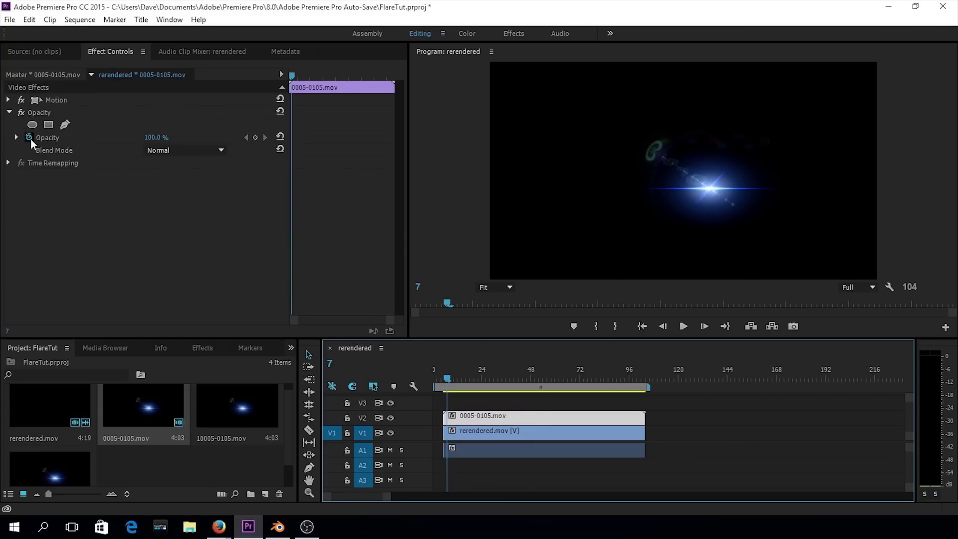
{"action": "left_click", "coordinate": [186, 149]}
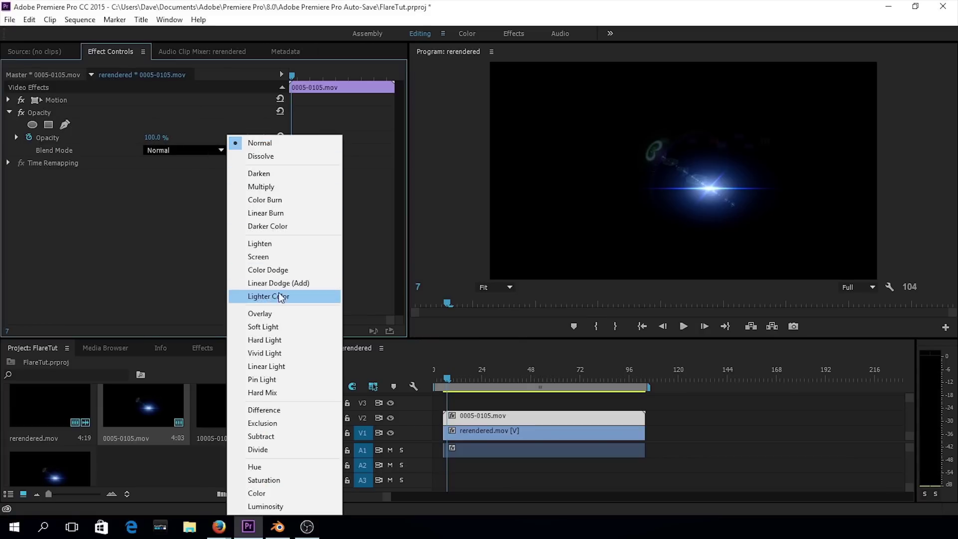
{"action": "left_click", "coordinate": [305, 284]}
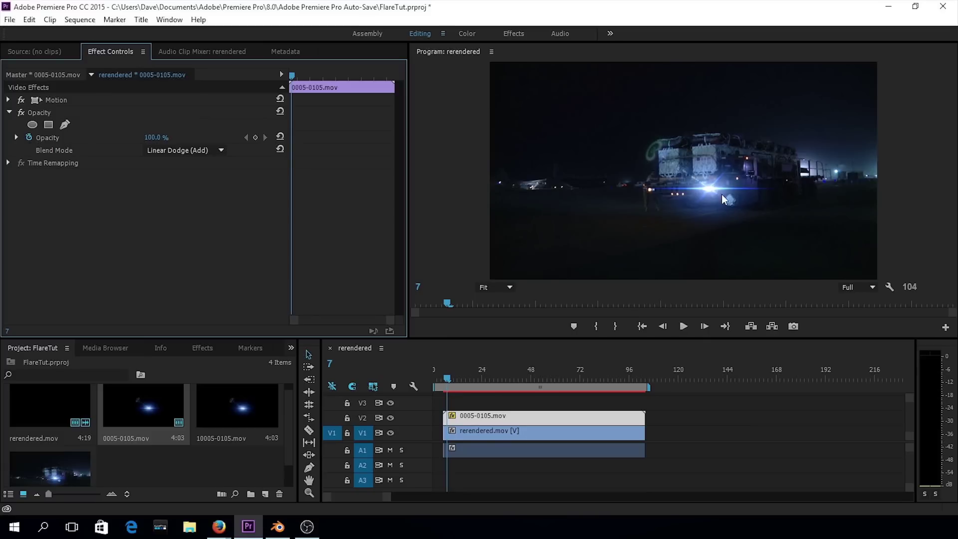
- Mute audio track A1 and scrub to frame 38 to check how the flare follows the headlight
{"action": "left_click", "coordinate": [389, 450]}
{"action": "left_click", "coordinate": [458, 379]}
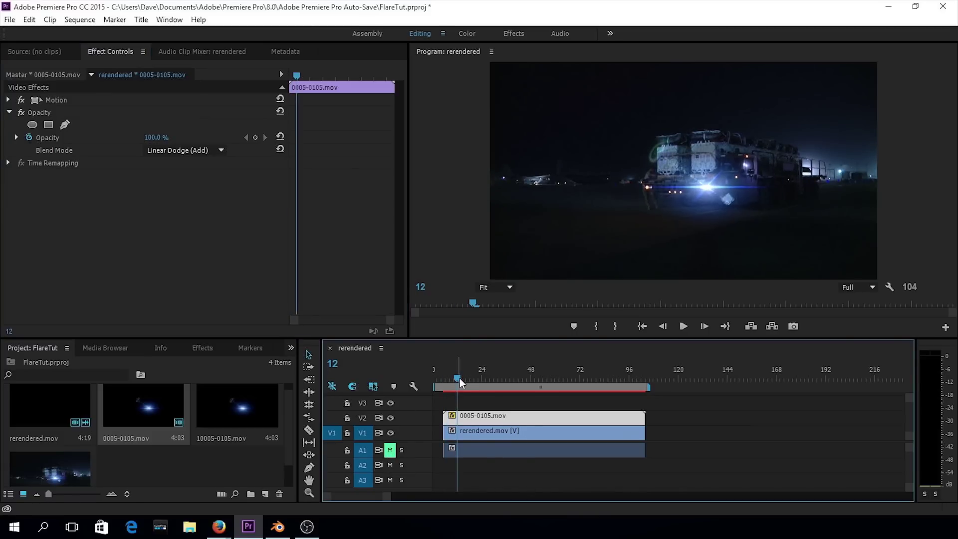
{"action": "left_click_drag", "start_coordinate": [459, 377], "coordinate": [512, 379]}
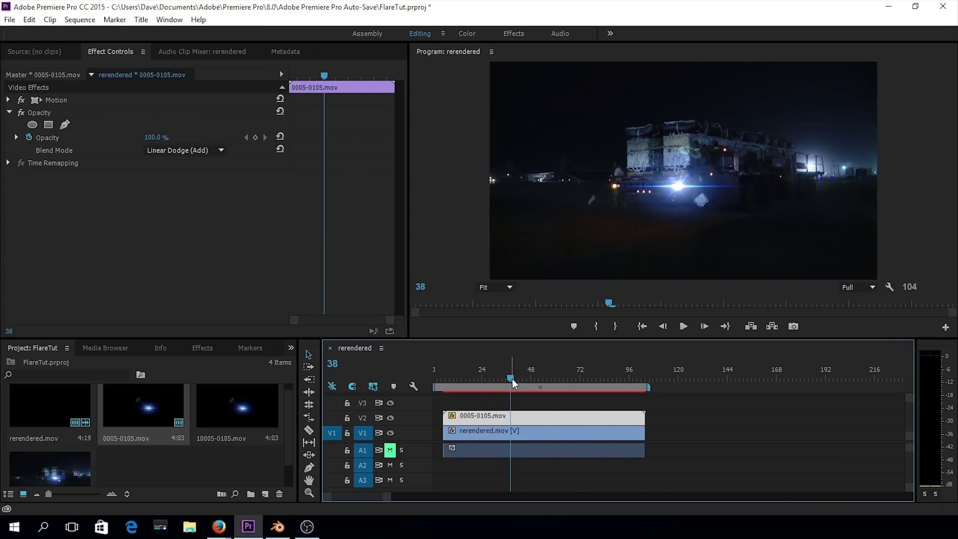
- Place 10005-0105.mov on track V3 directly above the first flare clip and set its blend mode to Linear Dodge (Add)
{"action": "left_click", "coordinate": [233, 410]}
{"action": "left_click_drag", "start_coordinate": [233, 411], "coordinate": [452, 403]}
{"action": "left_click", "coordinate": [556, 400]}
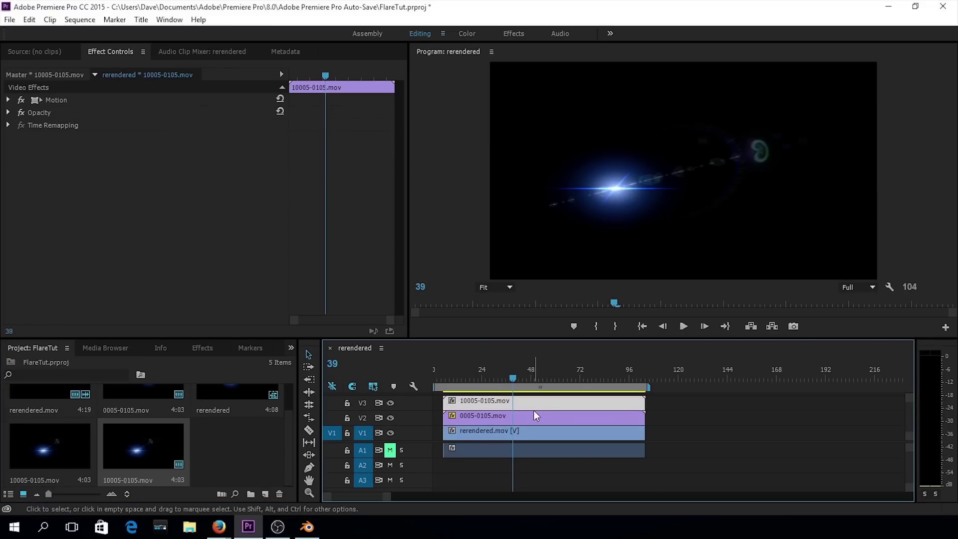
{"action": "left_click", "coordinate": [8, 113]}
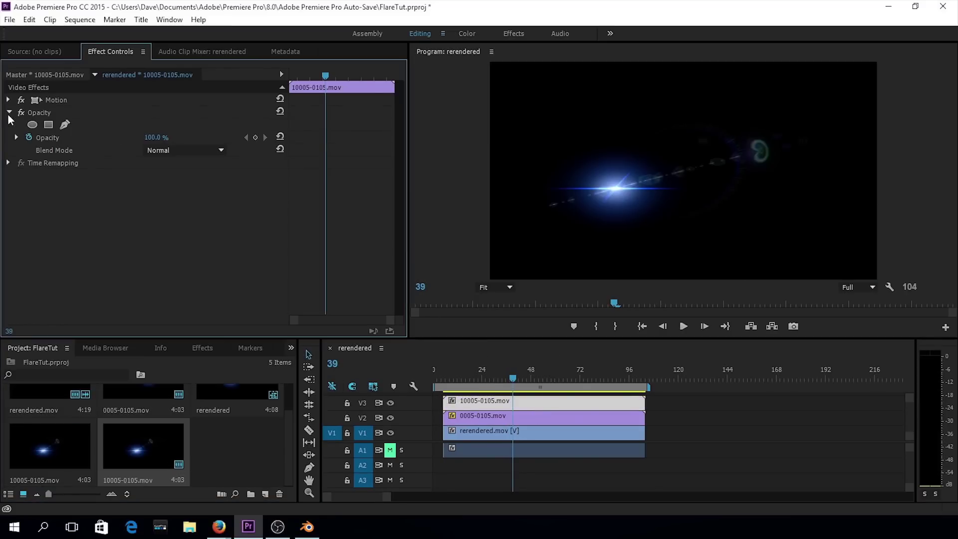
{"action": "left_click", "coordinate": [165, 152]}
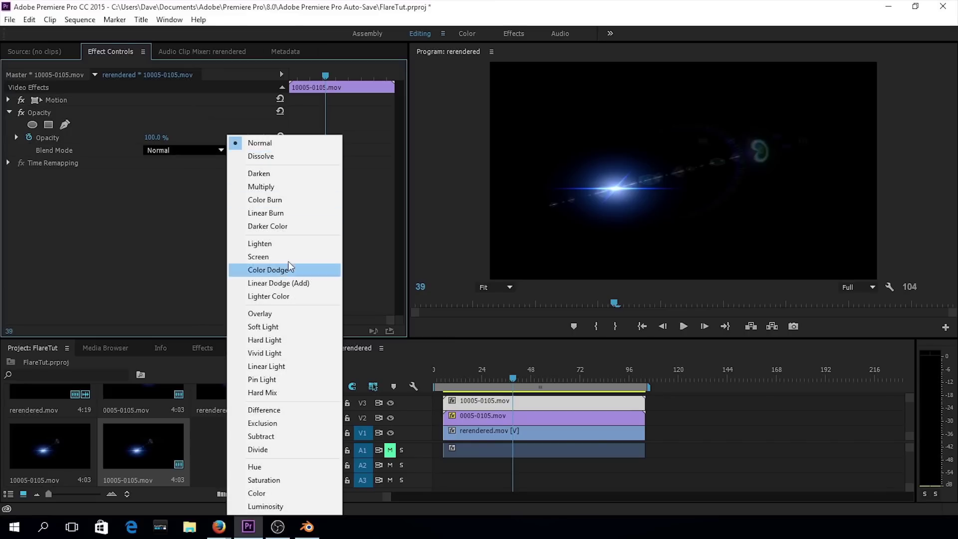
{"action": "left_click", "coordinate": [289, 280]}
- Scrub through the sequence from frame 21 and stop at frame 54 to check how both flares follow the headlights
{"action": "left_click", "coordinate": [475, 379]}
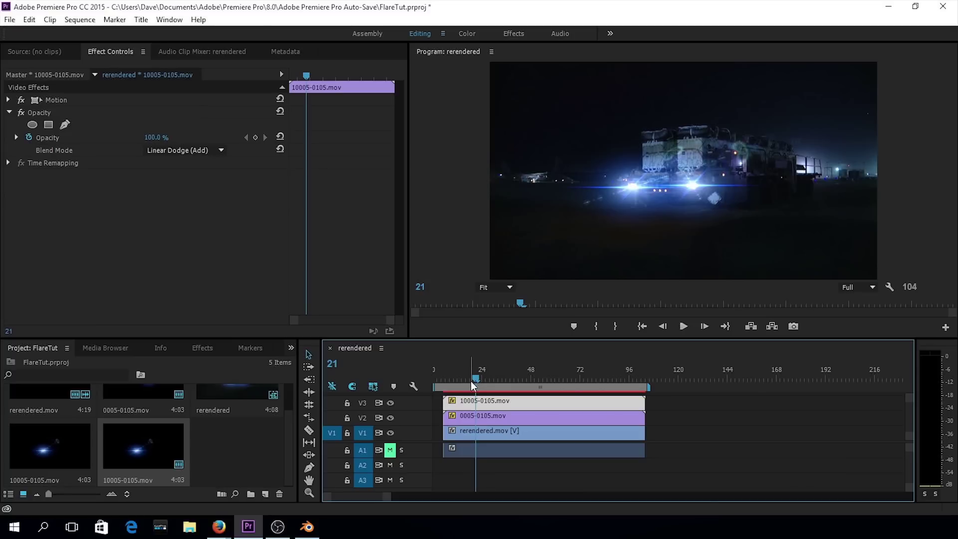
{"action": "left_click_drag", "start_coordinate": [476, 382], "coordinate": [532, 379]}
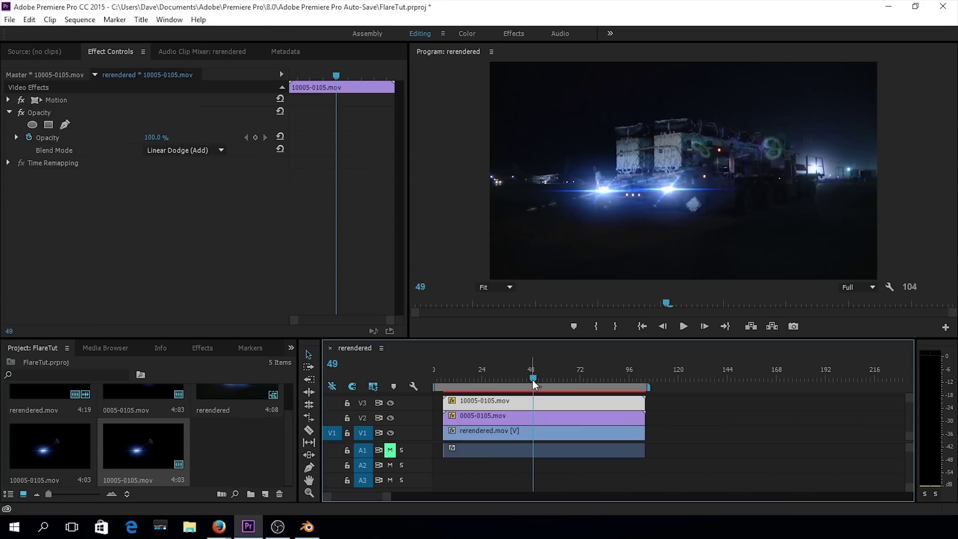
{"action": "left_click_drag", "start_coordinate": [448, 379], "coordinate": [545, 381]}
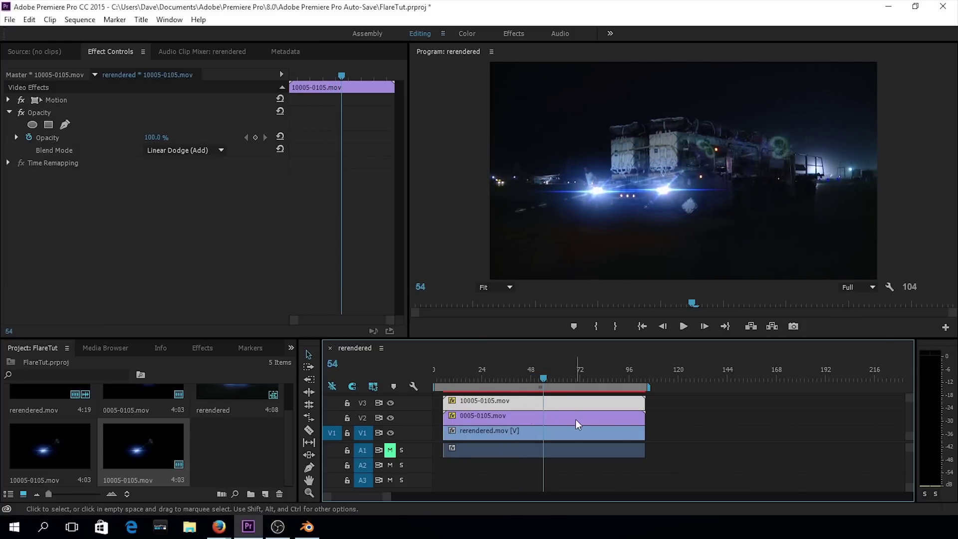
- Nest the two flare clips on tracks V2 and V3 together as Nested Sequence 01
{"action": "left_click", "coordinate": [612, 416], "text": "shift"}
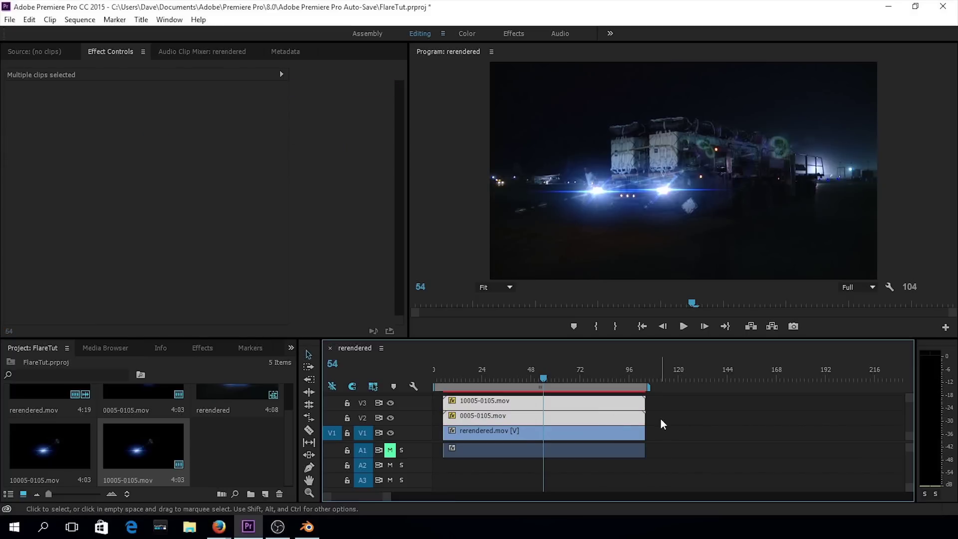
{"action": "right_click", "coordinate": [576, 409]}
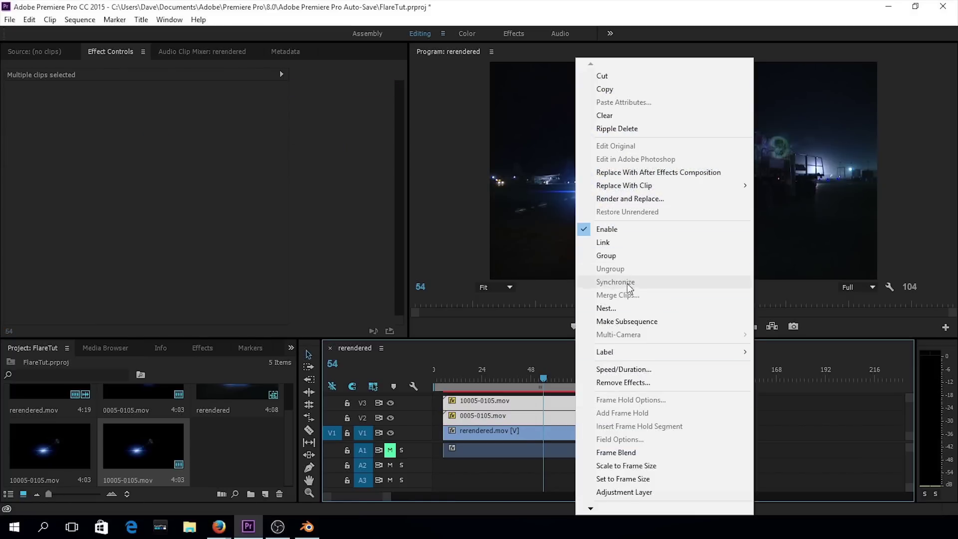
{"action": "left_click", "coordinate": [625, 308]}
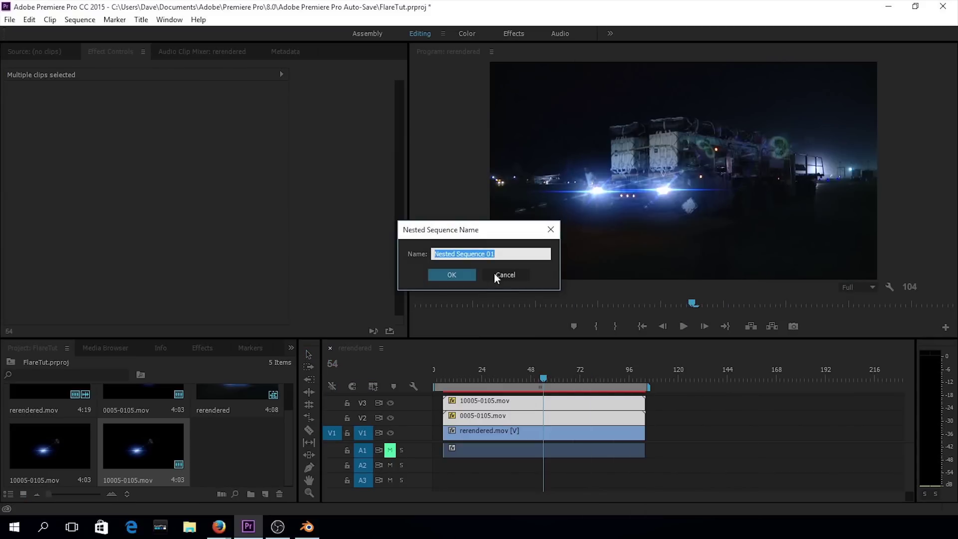
{"action": "left_click", "coordinate": [465, 274]}
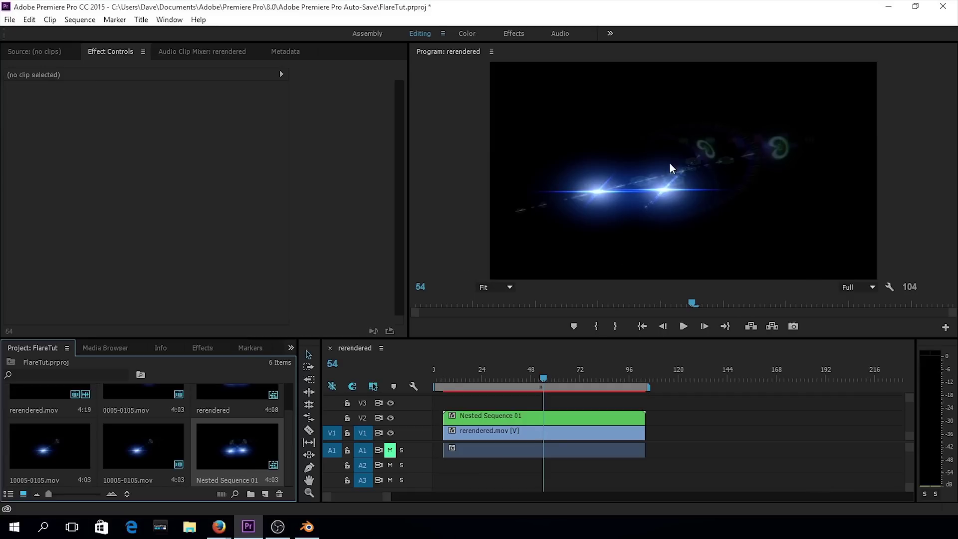
- Set the blend mode of the nested flare sequence on track V2 to Linear Dodge (Add)
{"action": "left_click", "coordinate": [478, 416]}
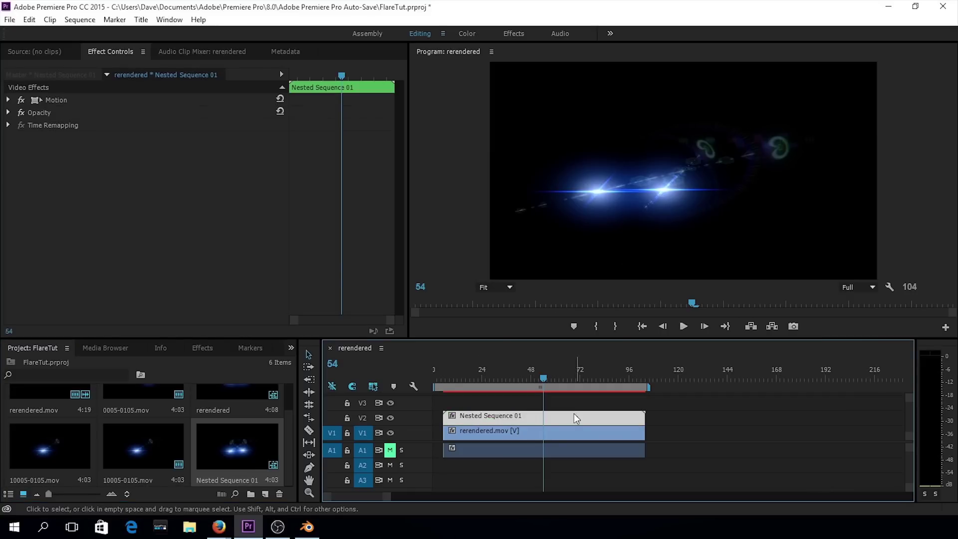
{"action": "left_click", "coordinate": [8, 112]}
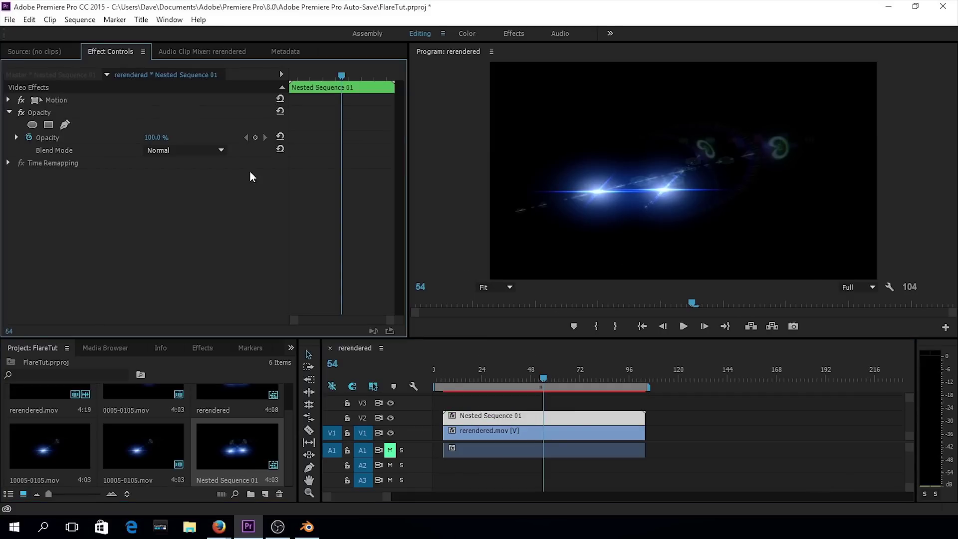
{"action": "left_click", "coordinate": [213, 150]}
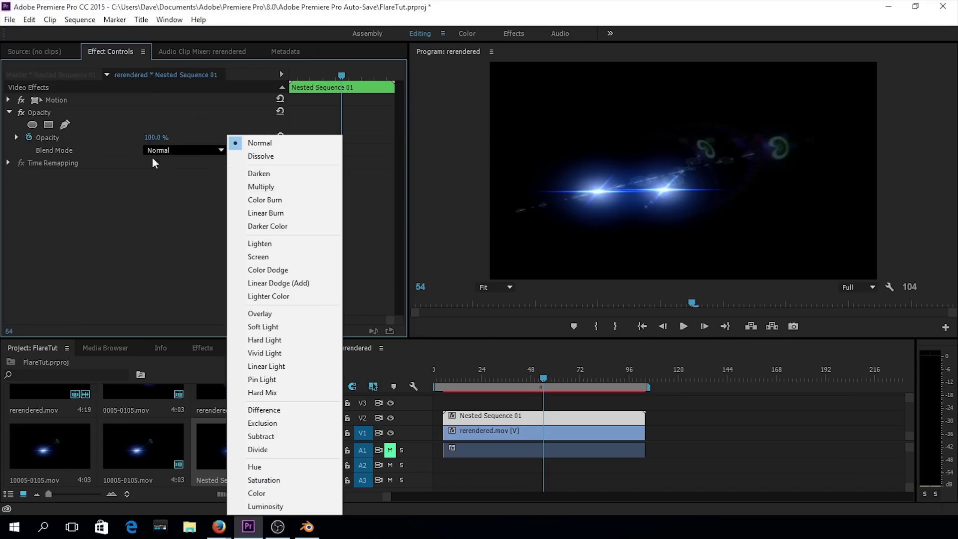
{"action": "left_click", "coordinate": [277, 283]}
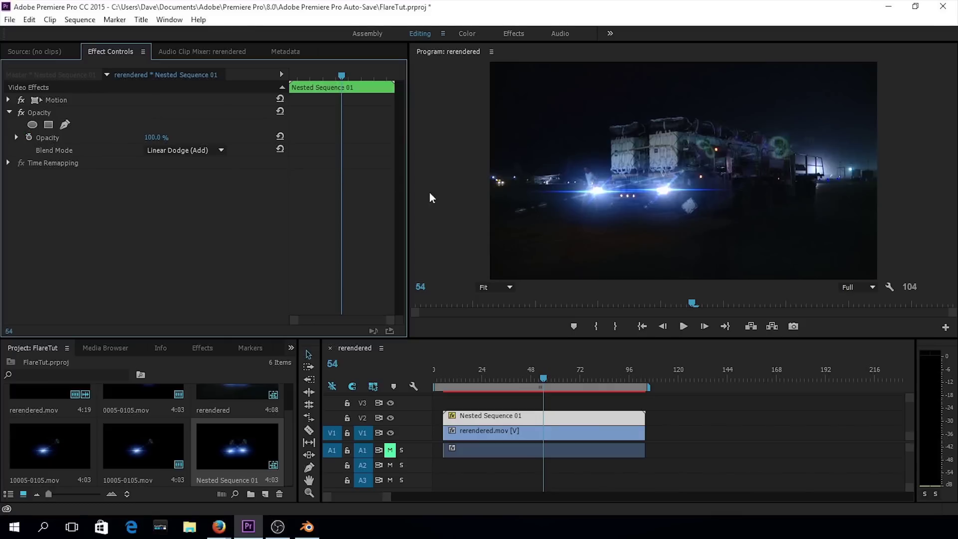
- Lower the nested flare sequence's opacity to 16% and scrub from frame 15 to frame 85 to check the flares
{"action": "left_click_drag", "start_coordinate": [160, 142], "coordinate": [131, 142]}
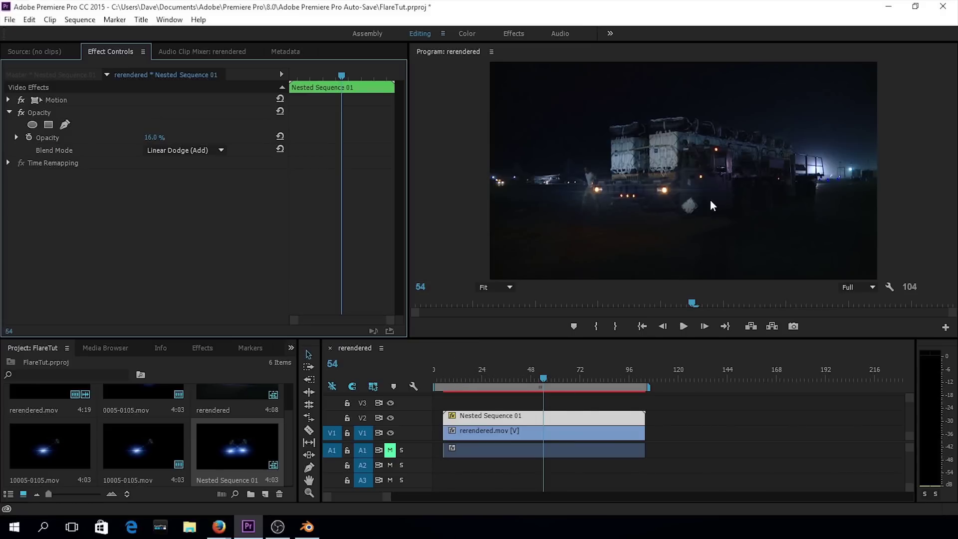
{"action": "left_click", "coordinate": [465, 366]}
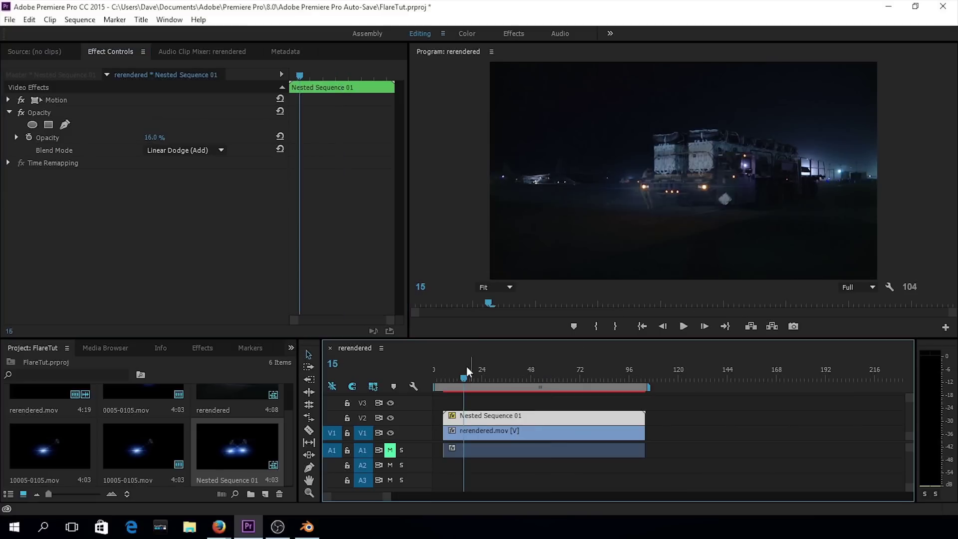
{"action": "left_click_drag", "start_coordinate": [466, 366], "coordinate": [607, 372]}
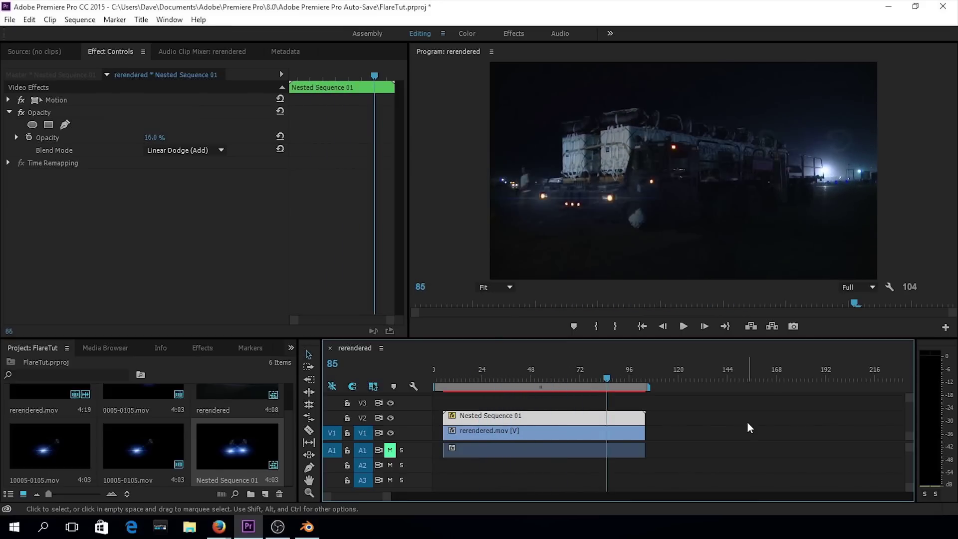